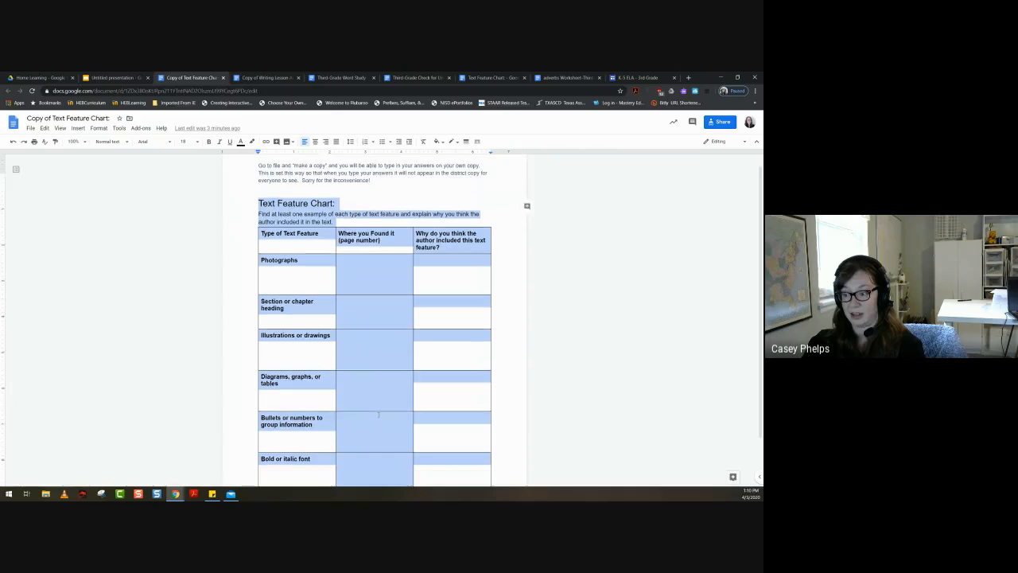
Switch to the untitled presentation and paste the copied Text Feature Chart heading and table onto the blank slide
scroll(378, 414, up, 3)
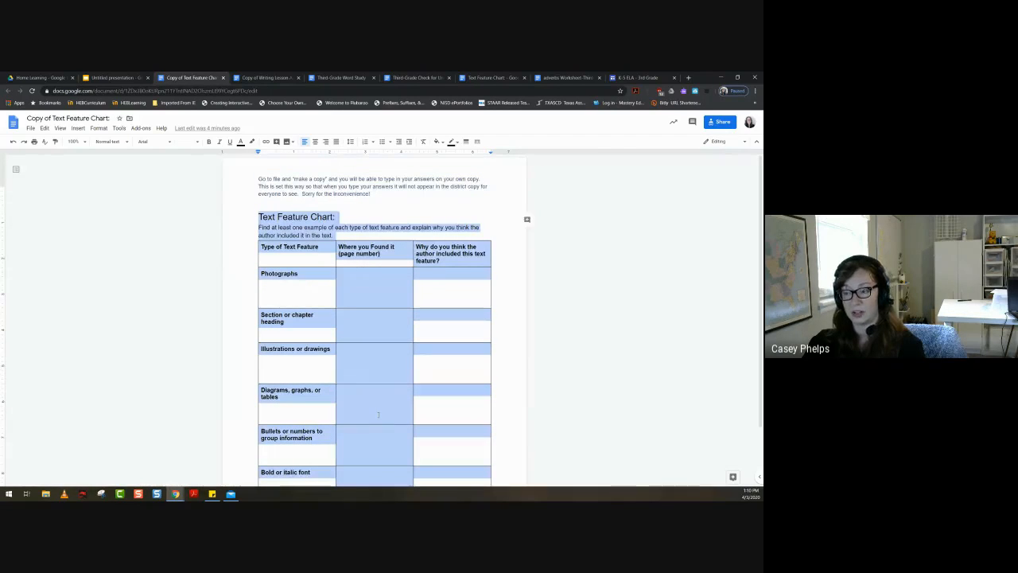
click(116, 77)
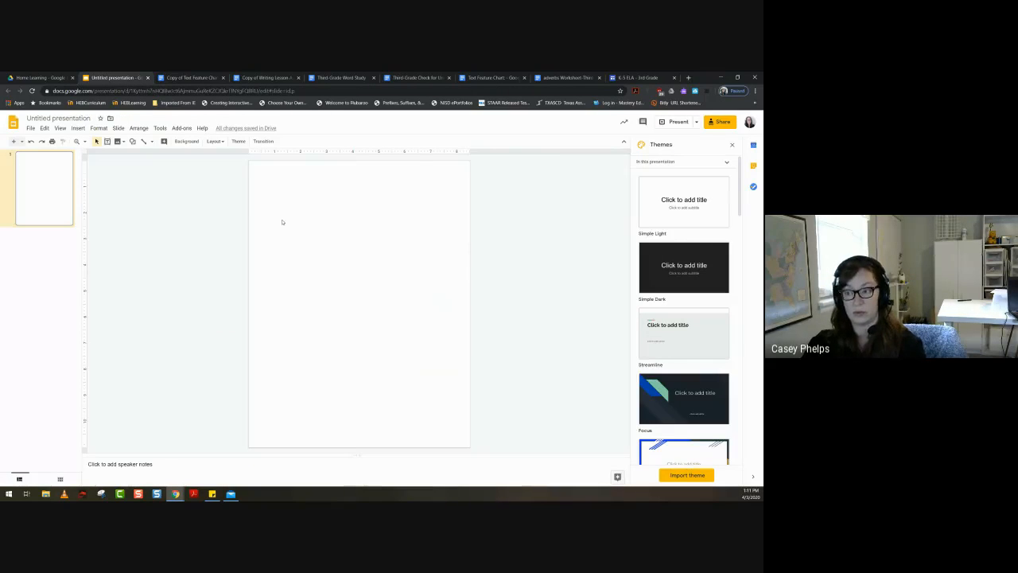
key(ctrl+v)
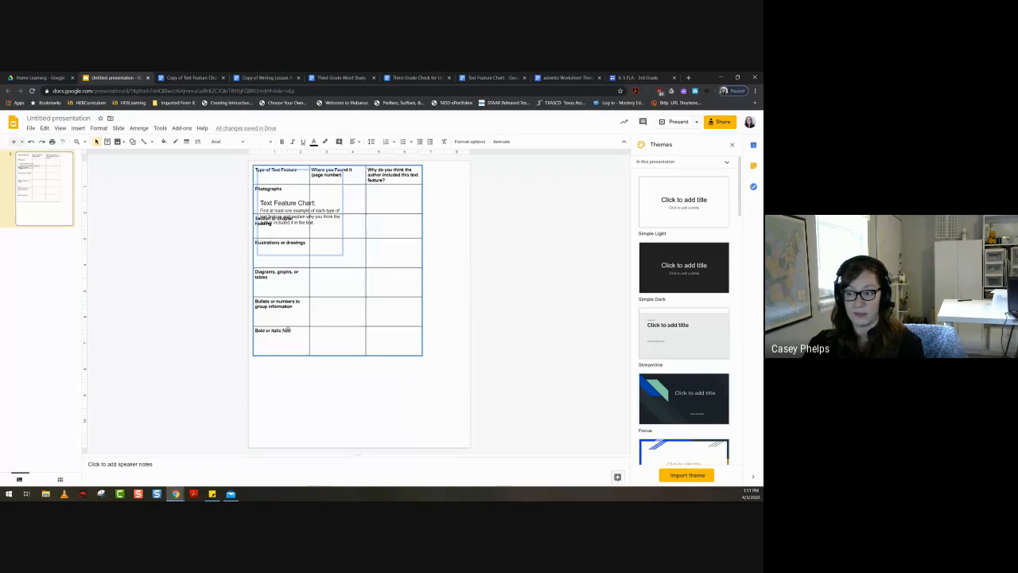
Move the pasted table down the slide so that it clears the Text Feature Chart heading text
click(280, 276)
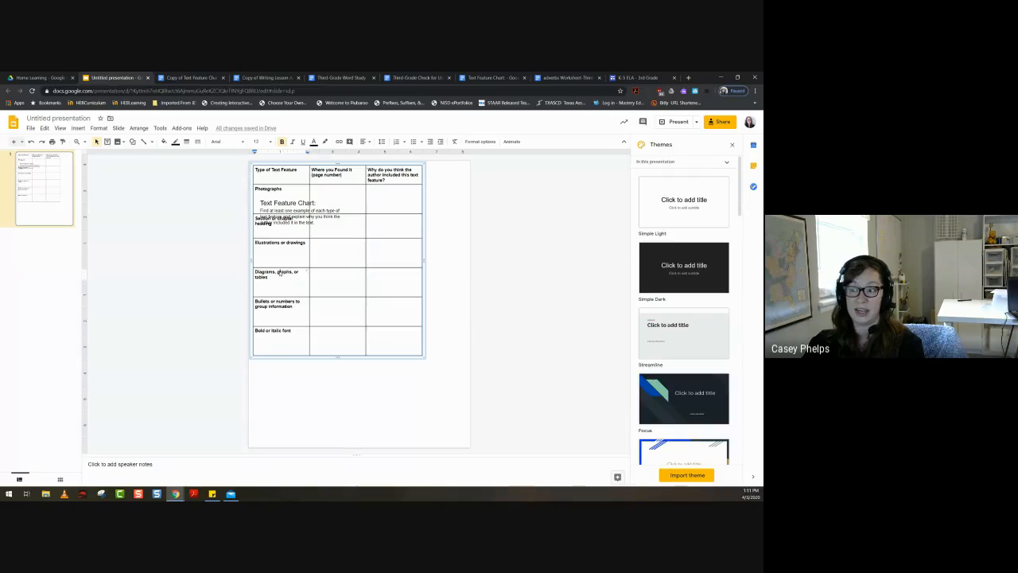
double_click(280, 272)
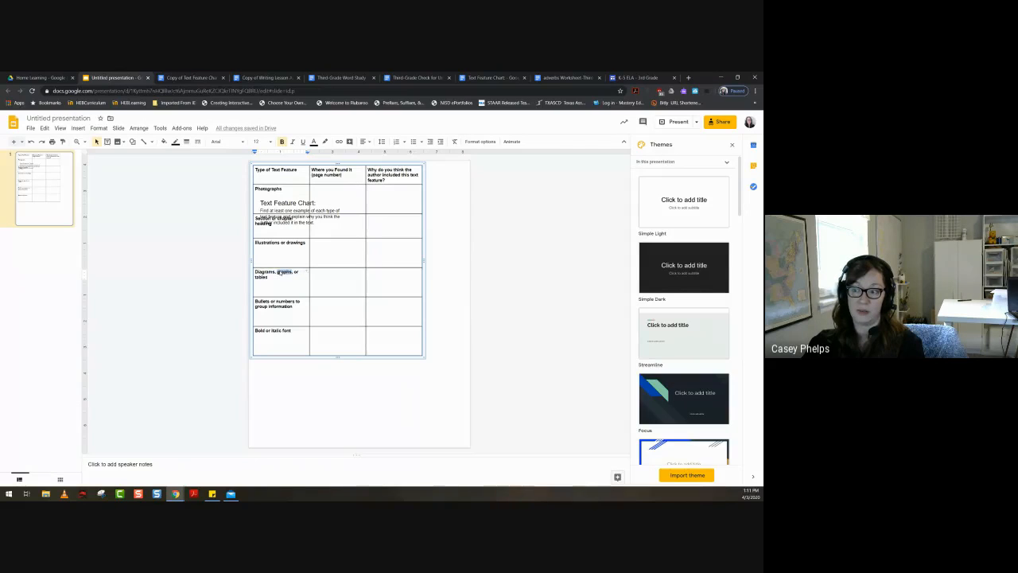
double_click(319, 275)
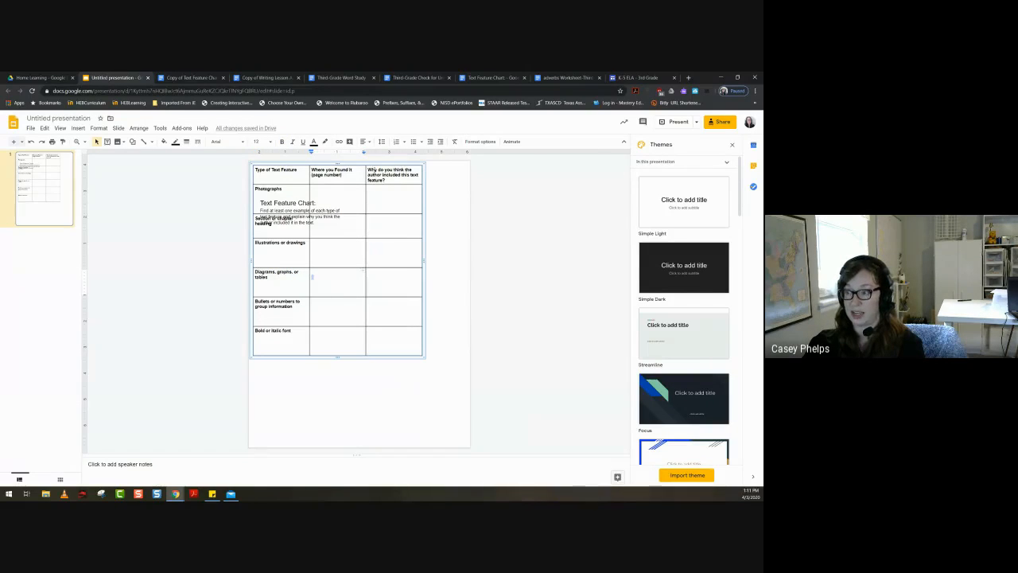
drag(372, 163, 383, 238)
Shorten the Text Feature Chart heading text box to end above the table and widen it to about the table's right edge
click(319, 216)
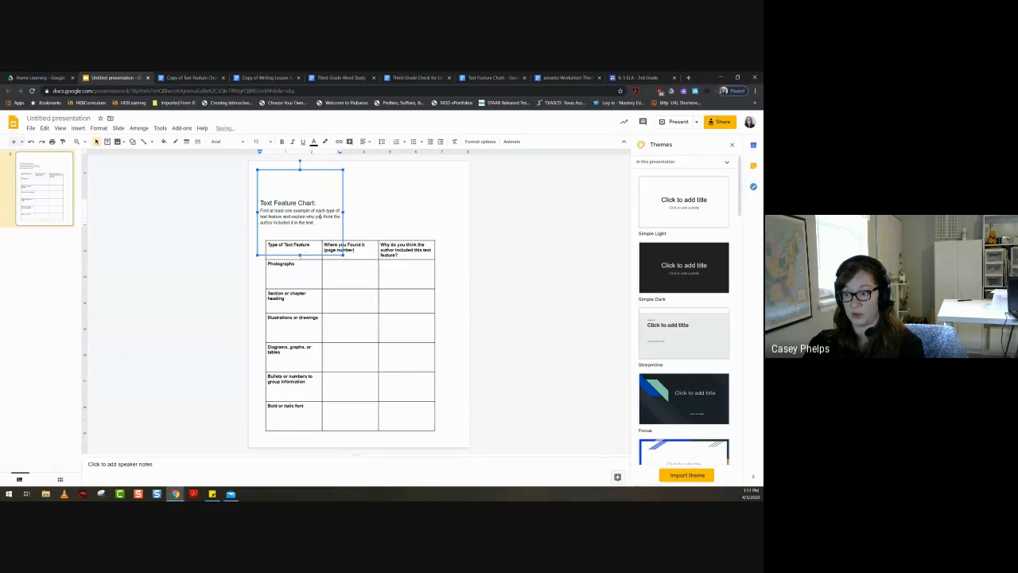
drag(299, 255, 300, 234)
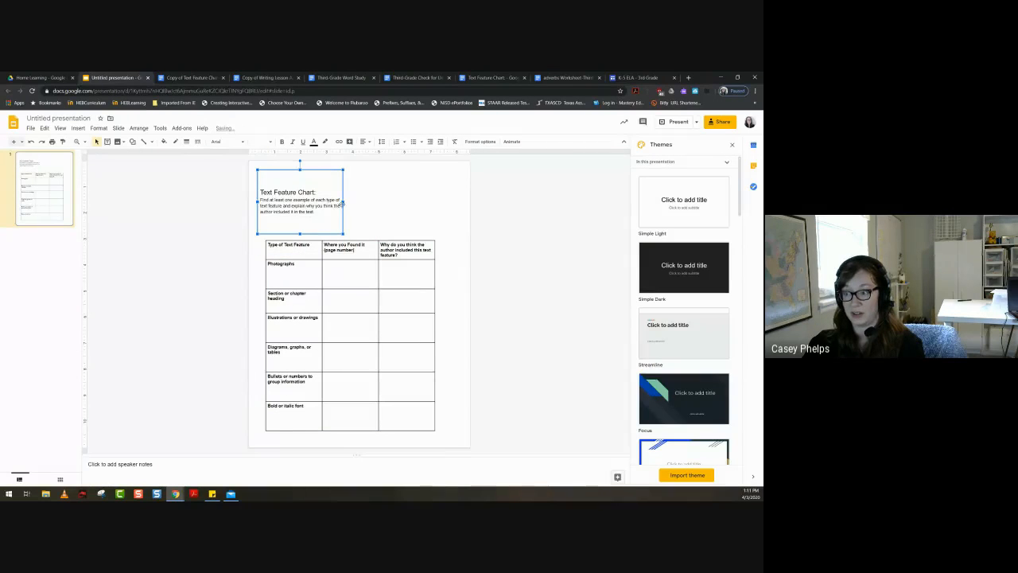
drag(343, 203, 438, 204)
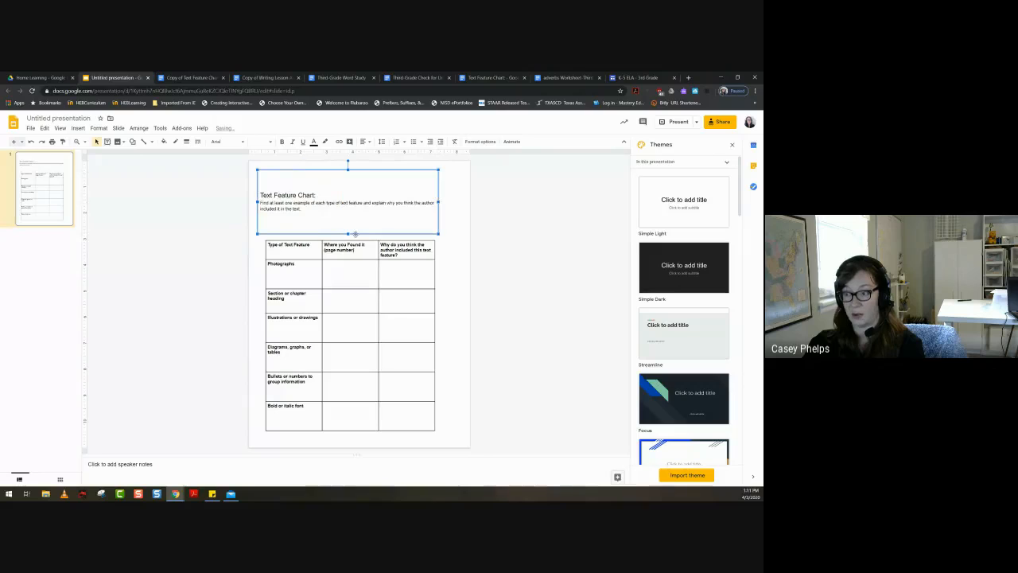
drag(356, 234, 348, 230)
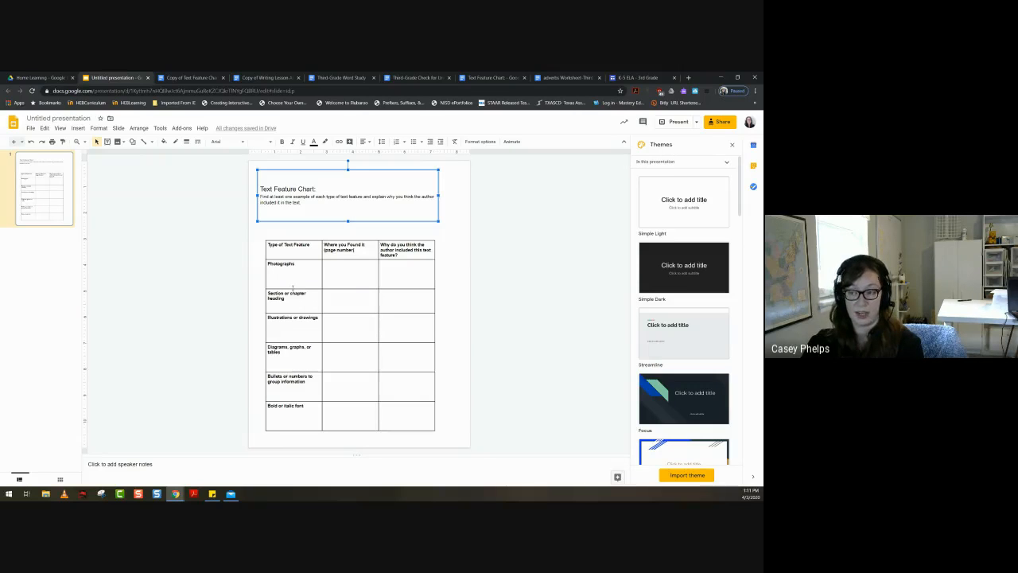
Compare the pasted table on the slide with the original Text Feature Chart document
click(325, 263)
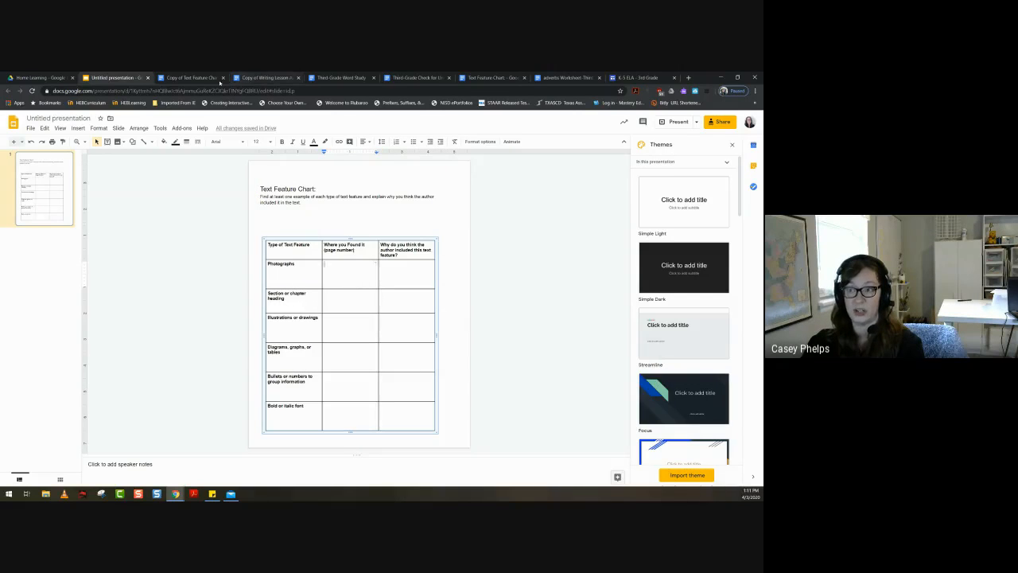
click(193, 78)
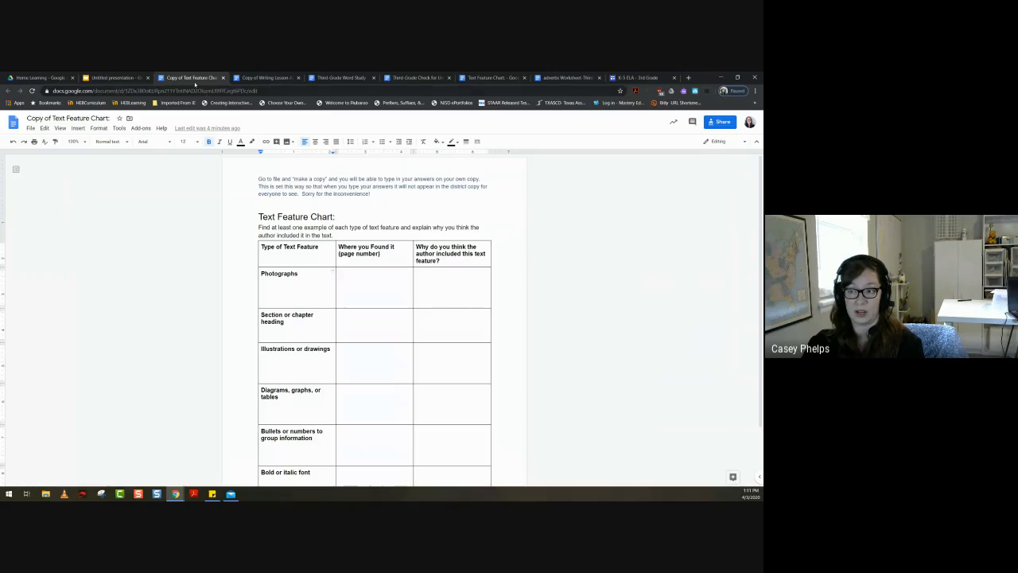
click(114, 77)
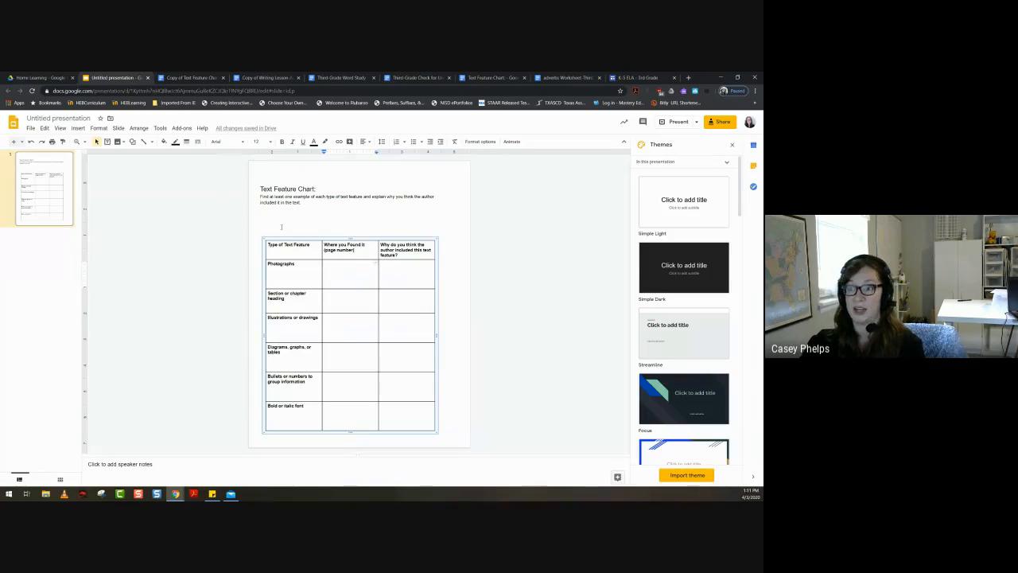
Return to the Text Feature Chart document, show the complete chart, and find and open the Snipping Tool over it
click(187, 78)
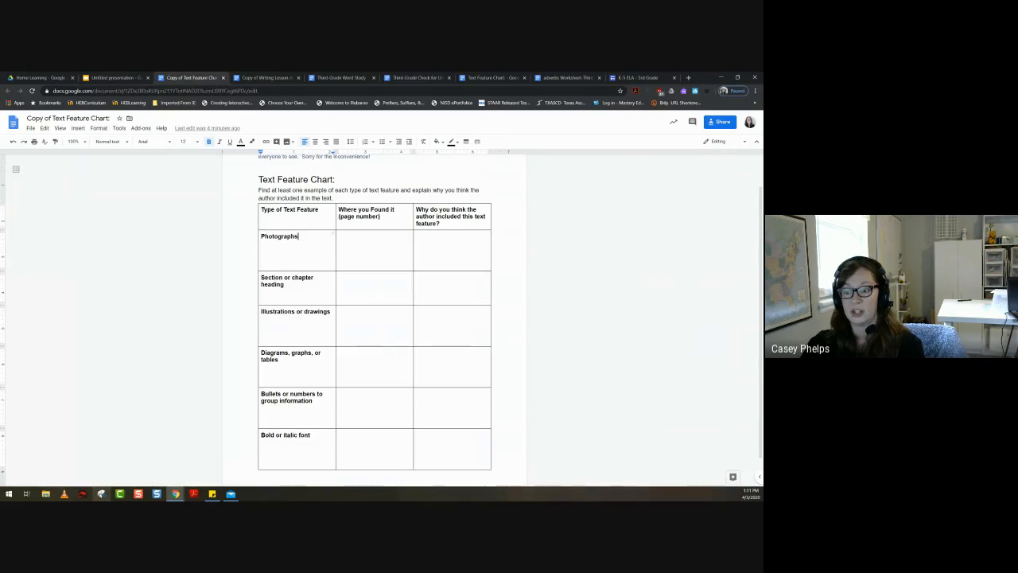
click(101, 494)
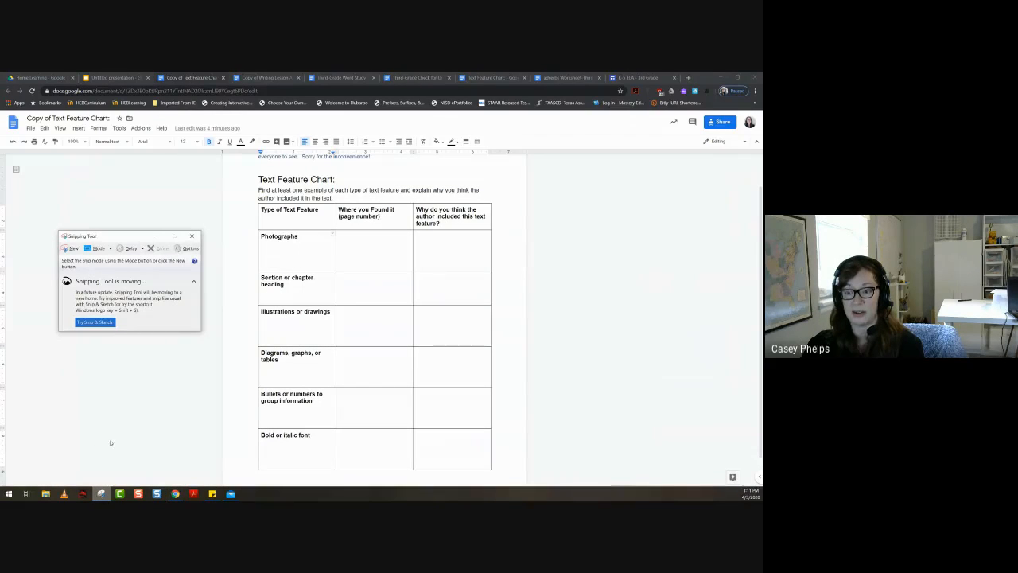
click(192, 236)
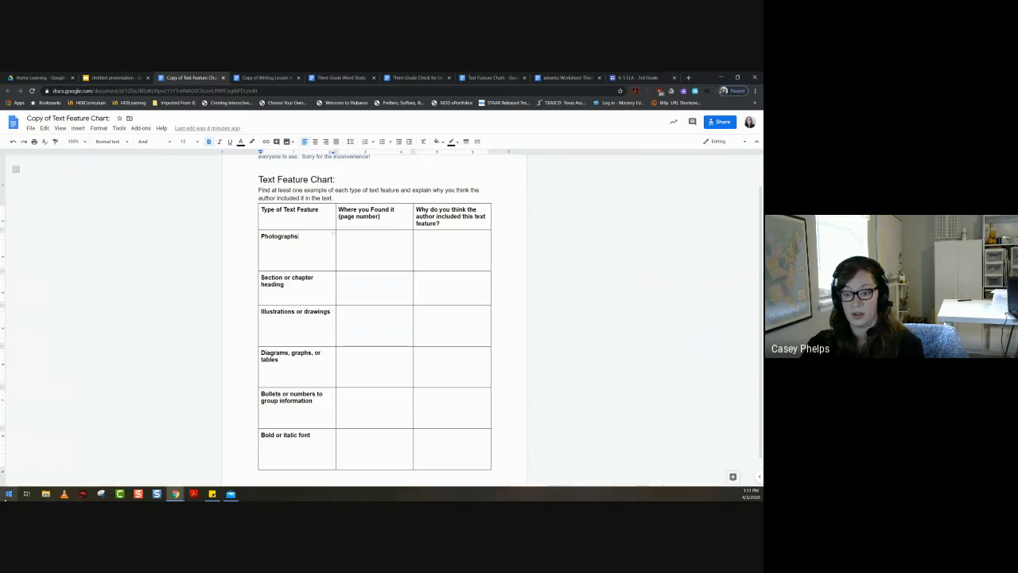
click(8, 494)
text(s)
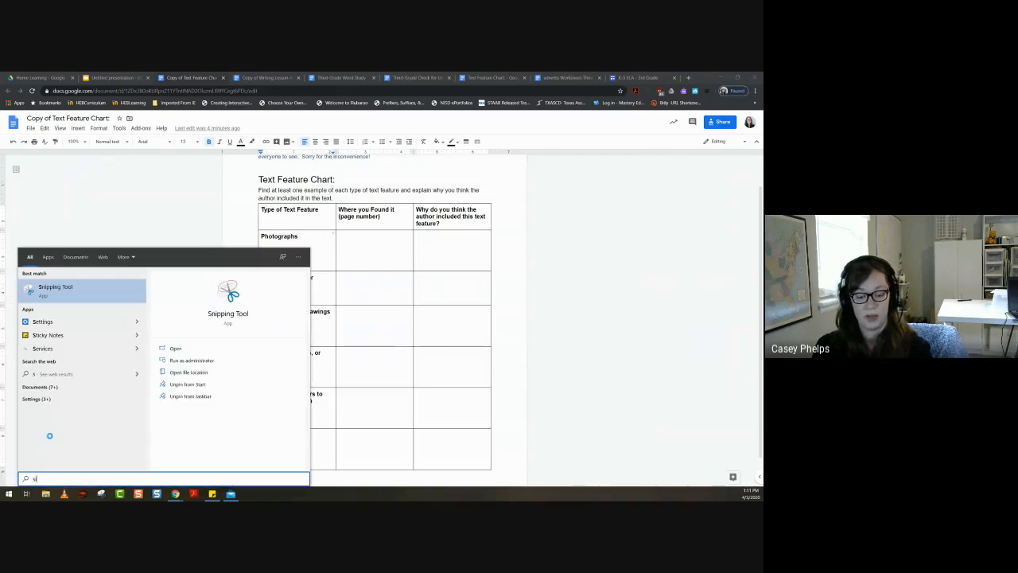
text(i)
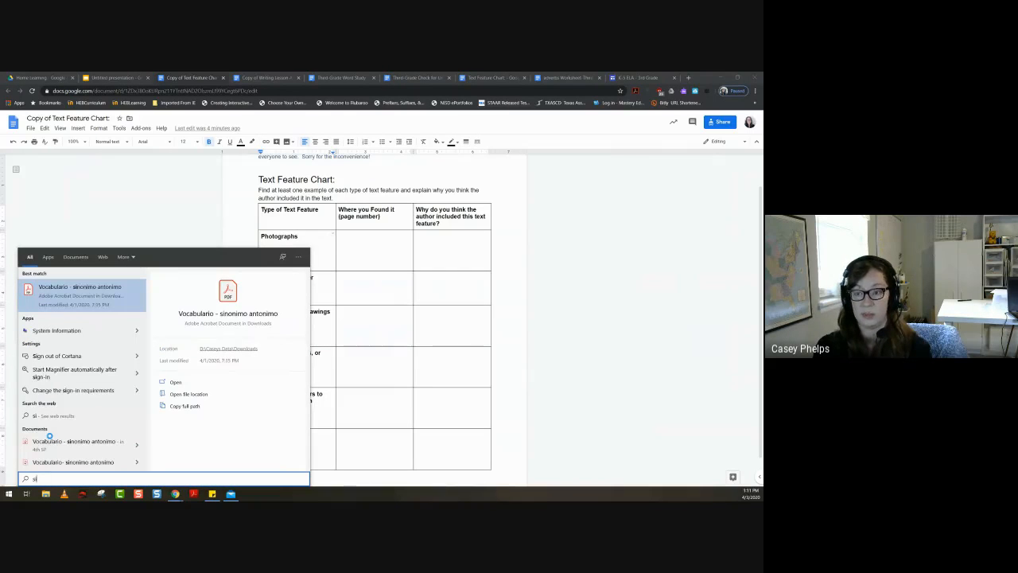
key(BackSpace)
key(BackSpace)
text(sni)
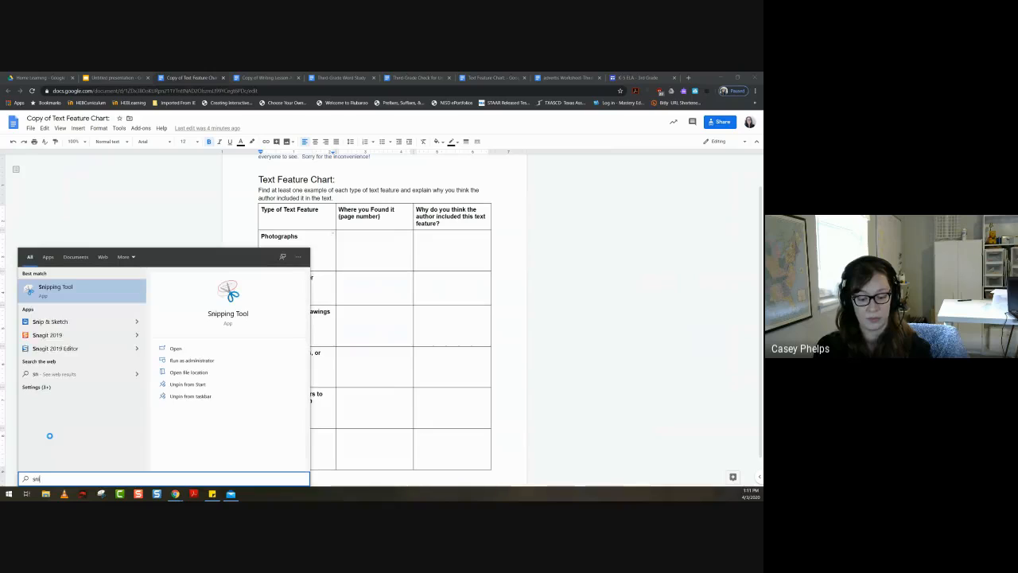
text(p)
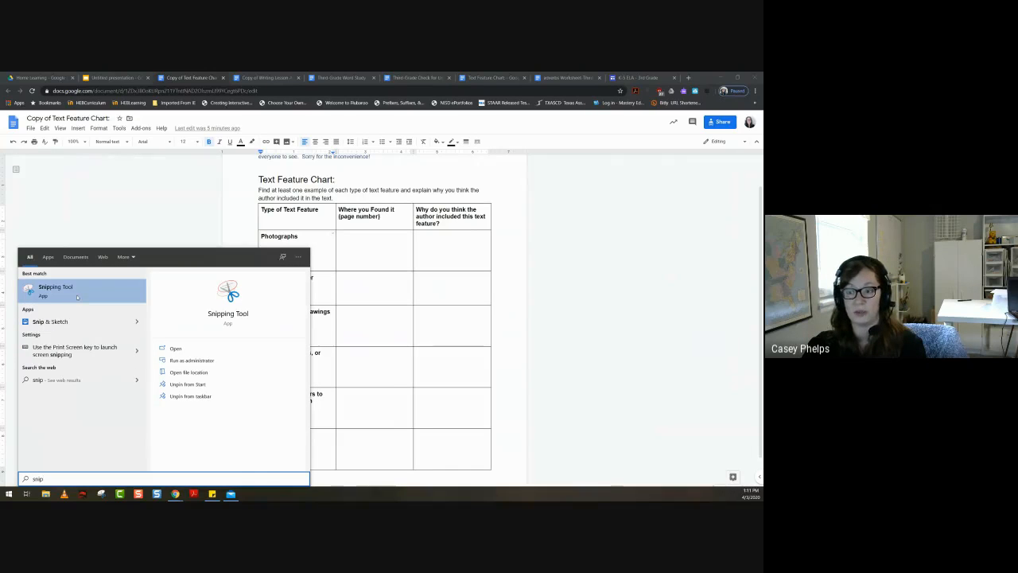
click(77, 296)
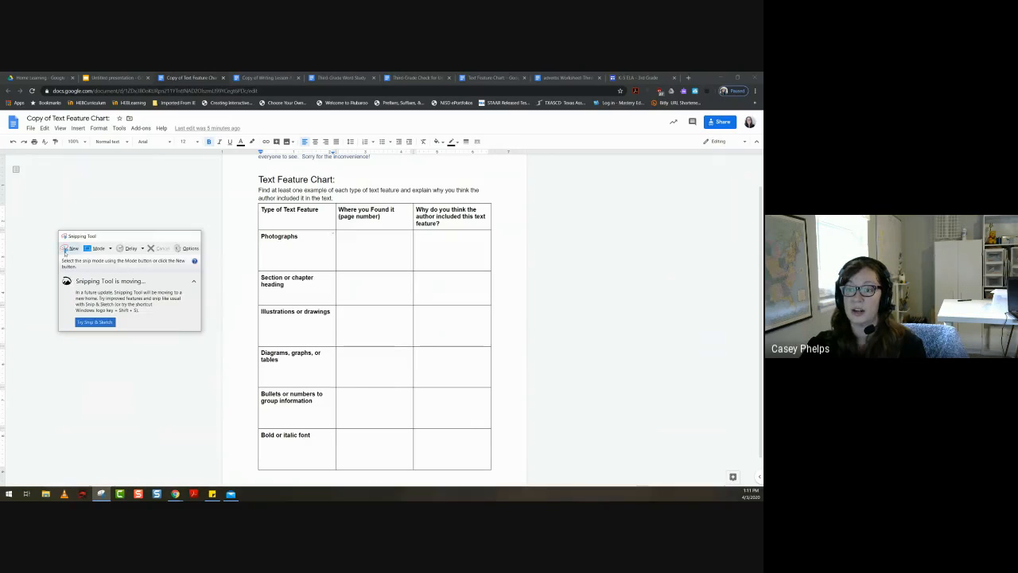
Snip the Text Feature Chart heading and table, save it in Documents over Text Feature Chart.PNG, and close the Snipping Tool
click(69, 249)
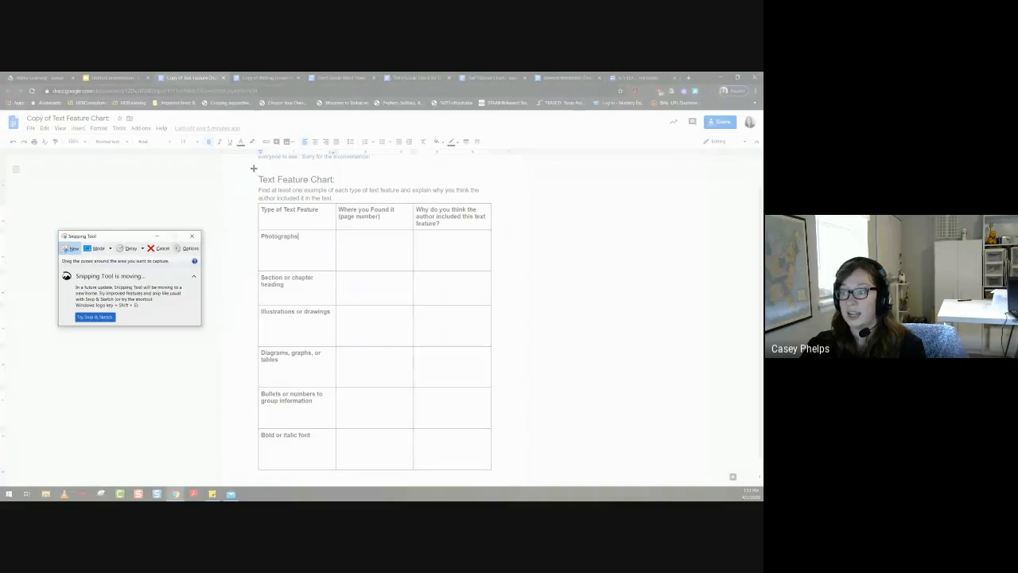
drag(253, 169, 502, 484)
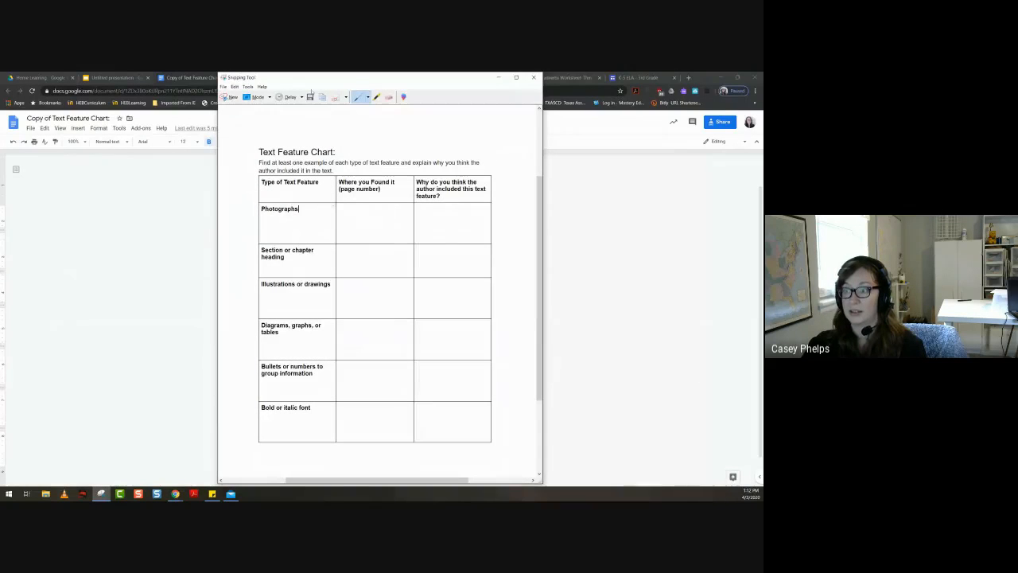
click(309, 98)
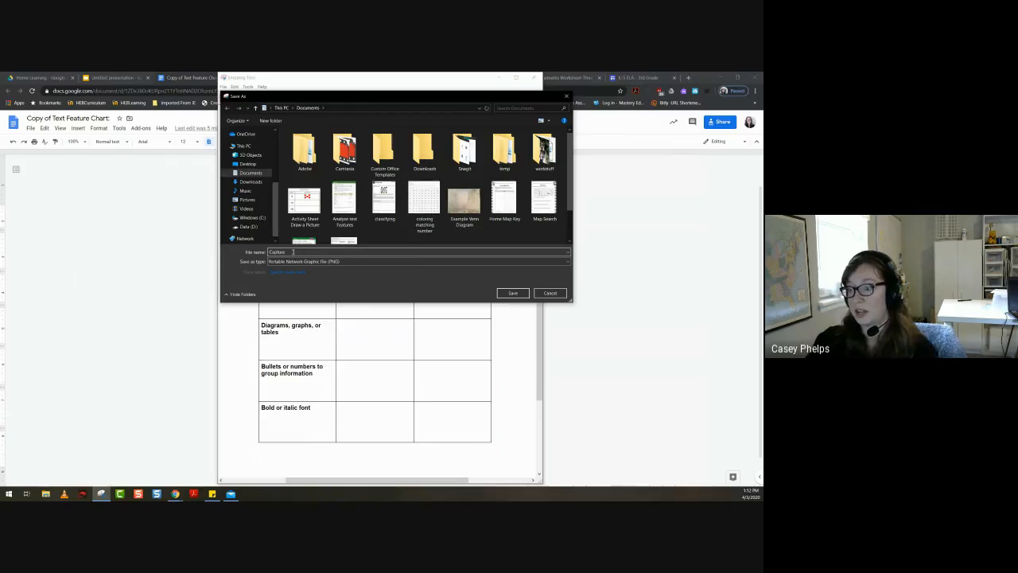
double_click(293, 251)
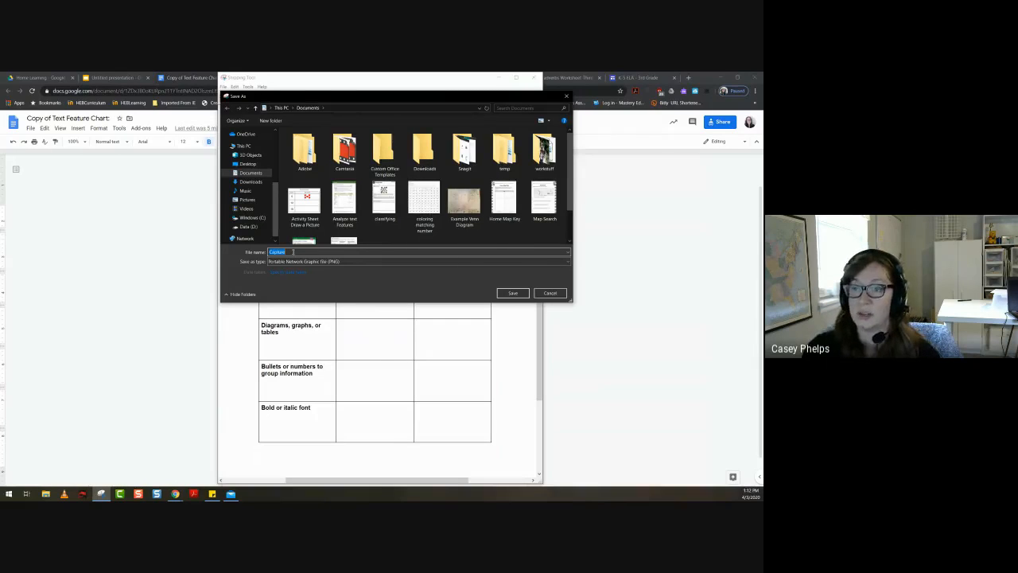
text(Text F)
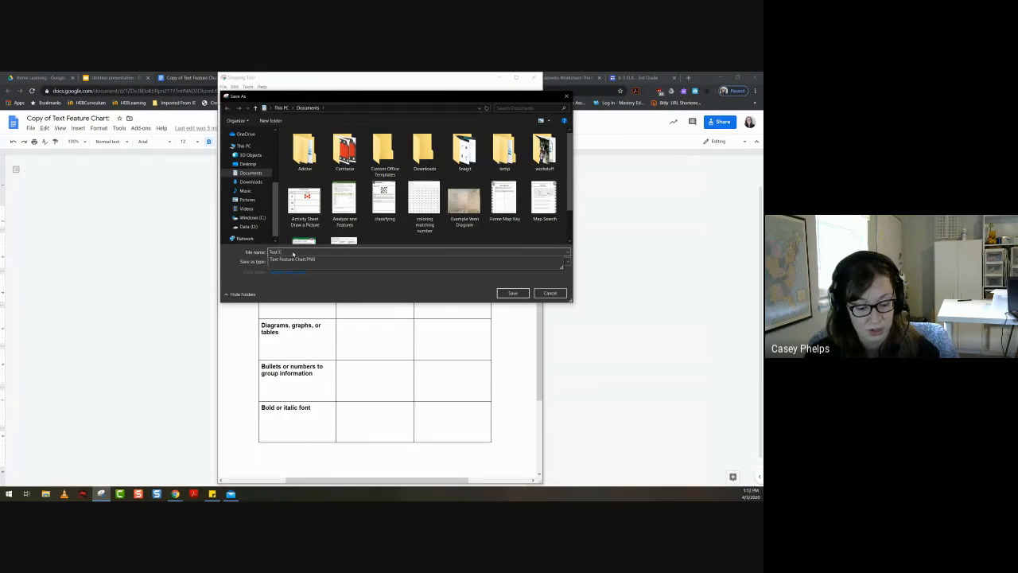
text(eature)
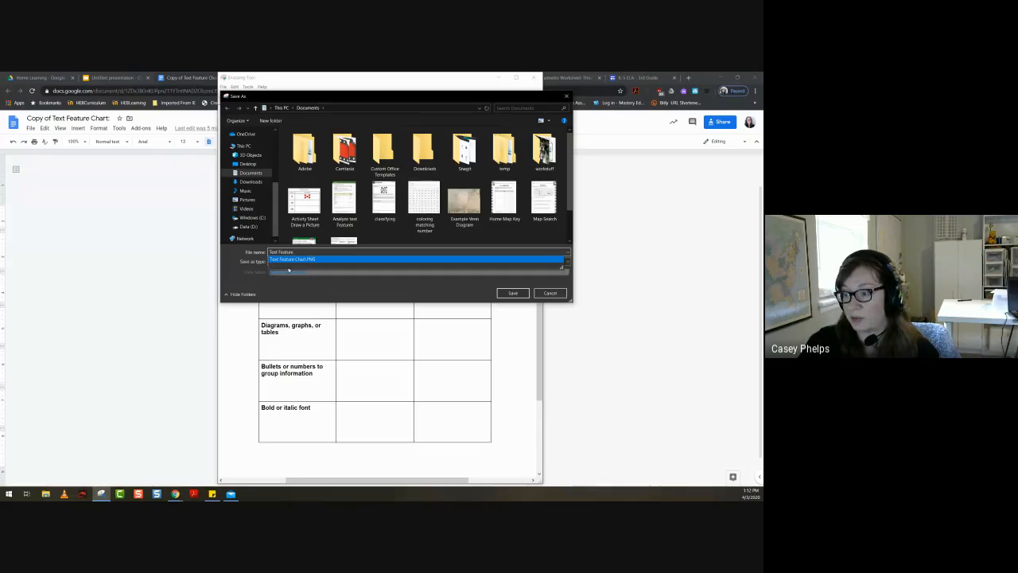
click(293, 259)
click(513, 292)
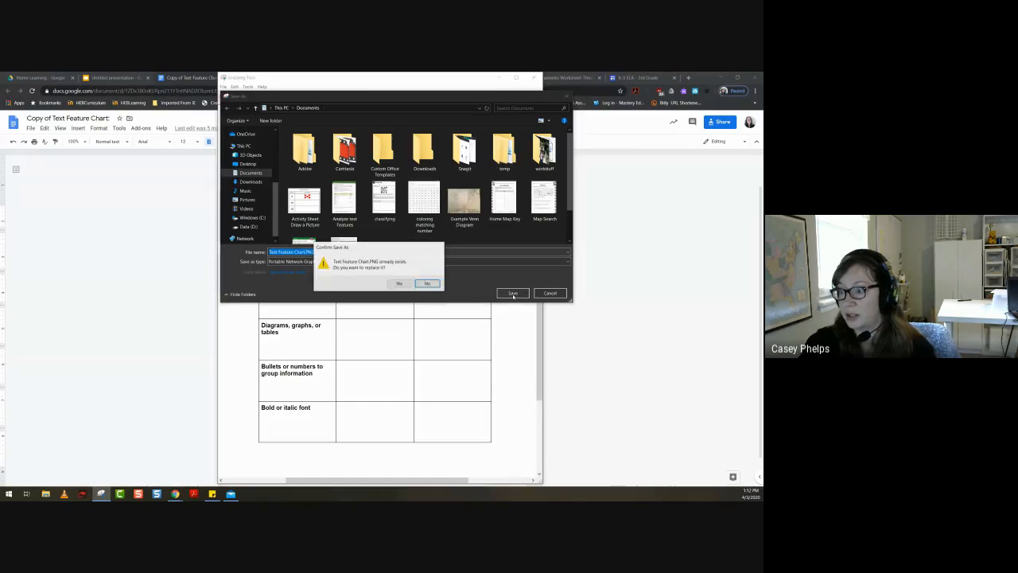
click(398, 283)
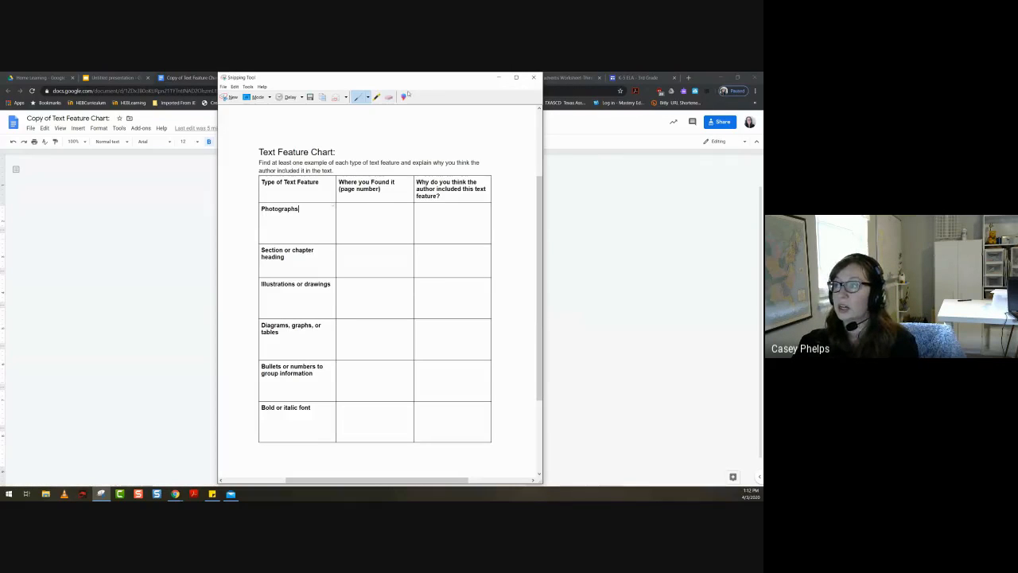
click(533, 77)
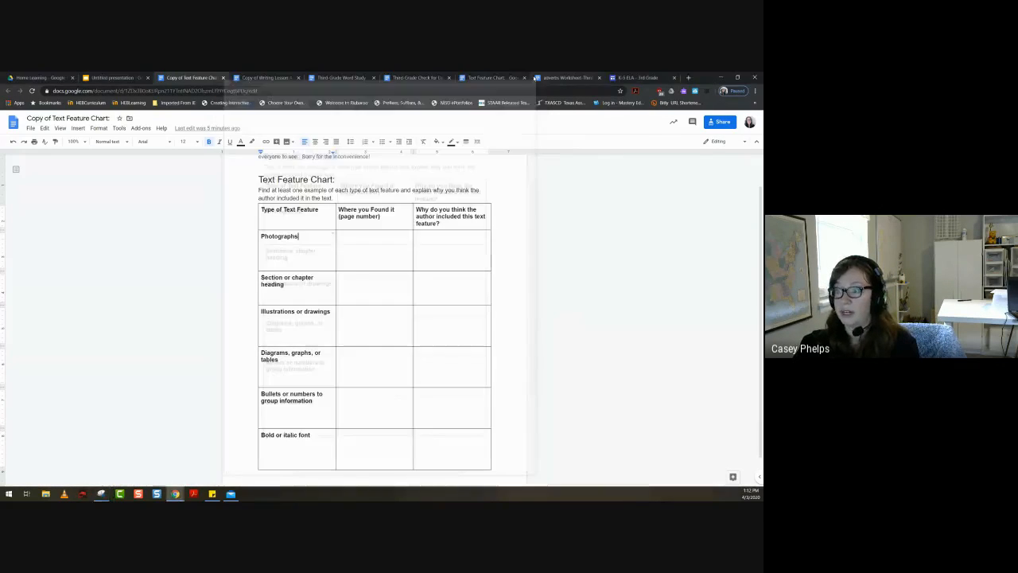
Switch back to the presentation, add a new slide after the chart slide, and delete its title and text placeholders
click(97, 77)
right_click(46, 192)
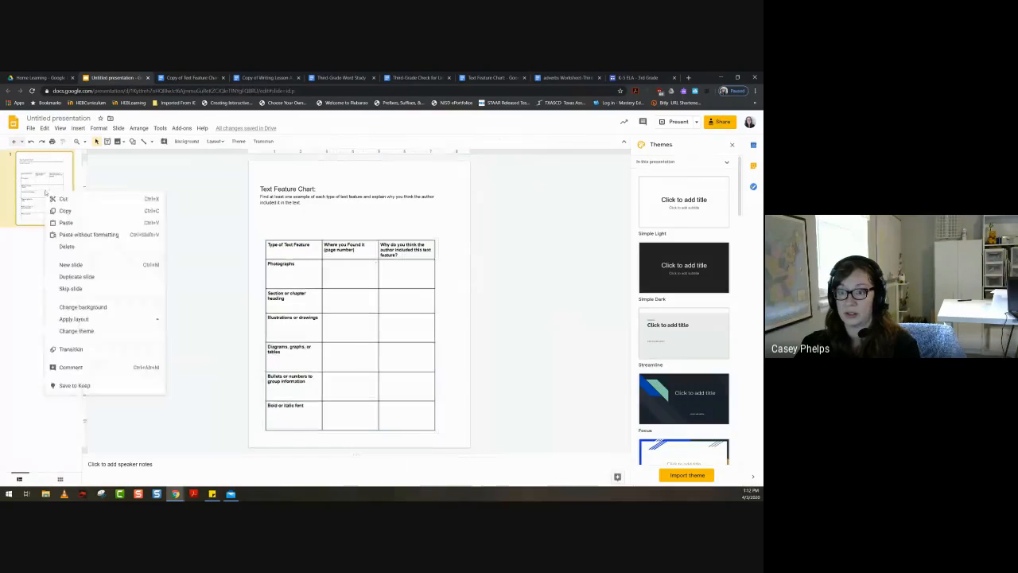
click(55, 264)
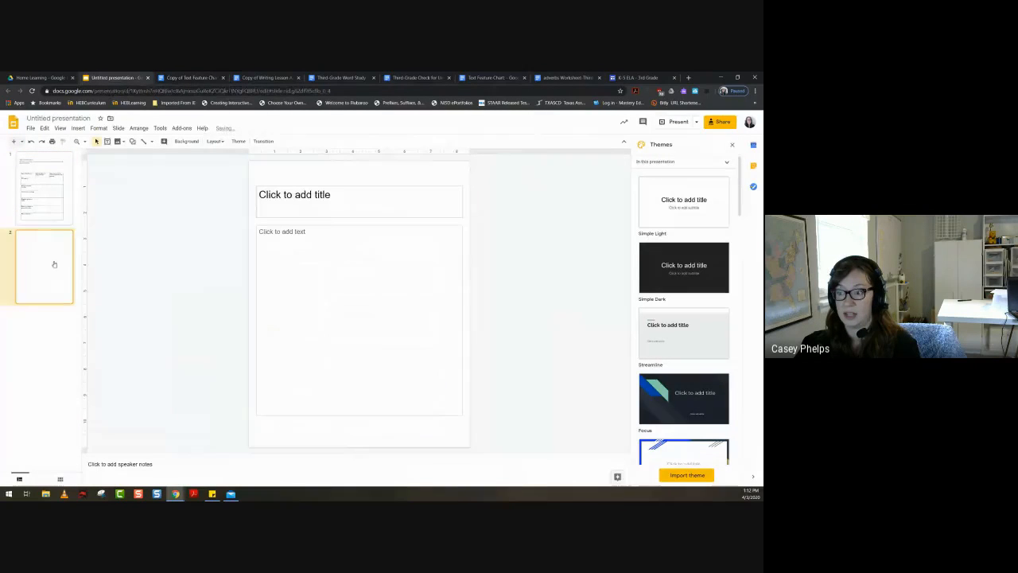
click(269, 225)
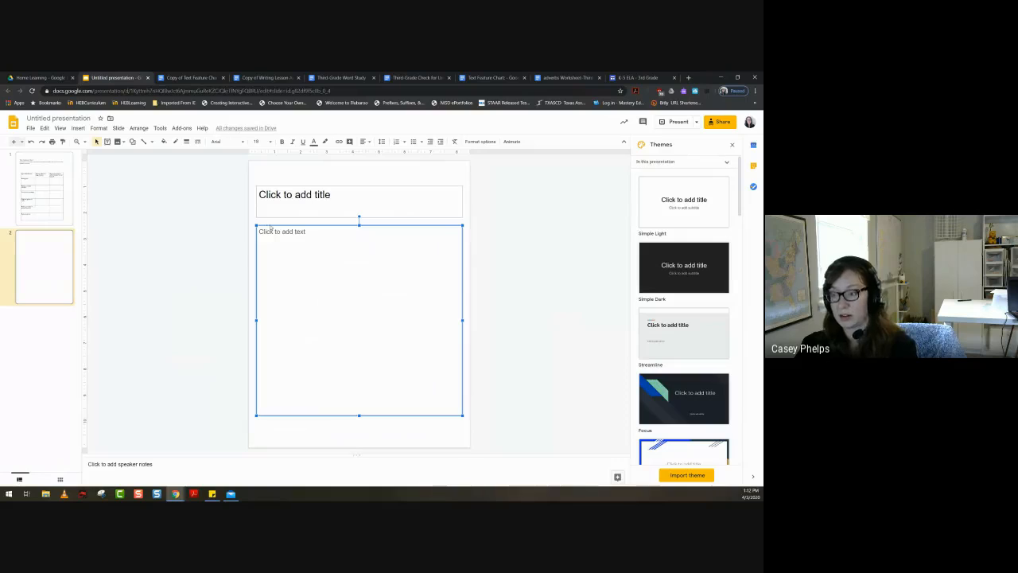
key(Delete)
click(276, 187)
key(Delete)
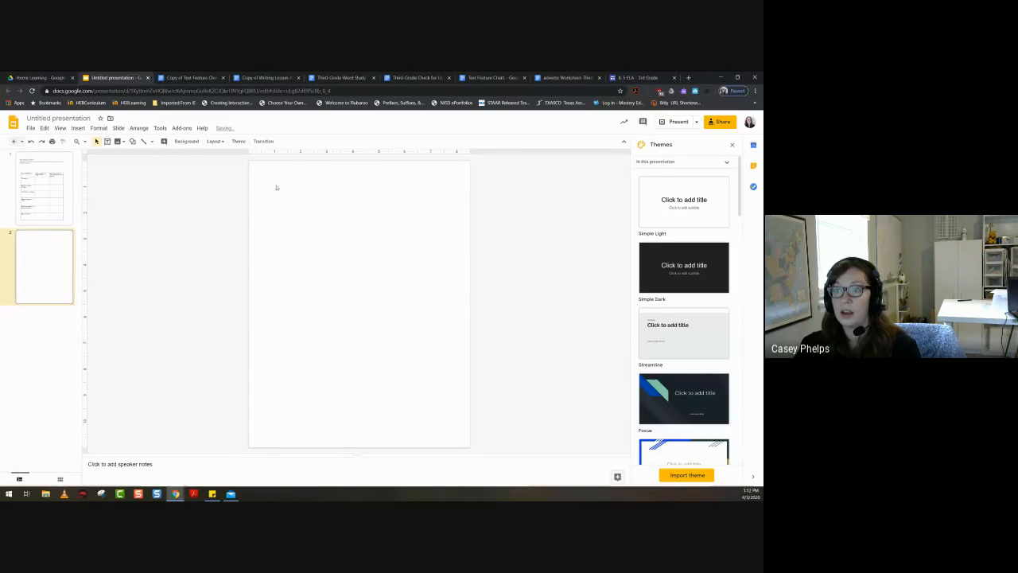
Set the blank slide's background to the Text Feature Chart image from the Documents folder
click(185, 141)
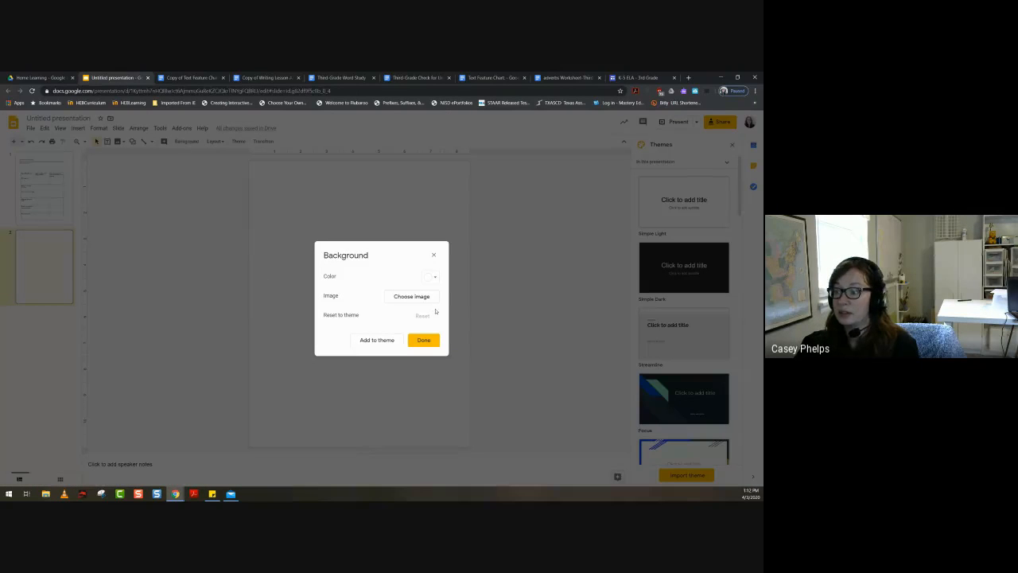
click(409, 296)
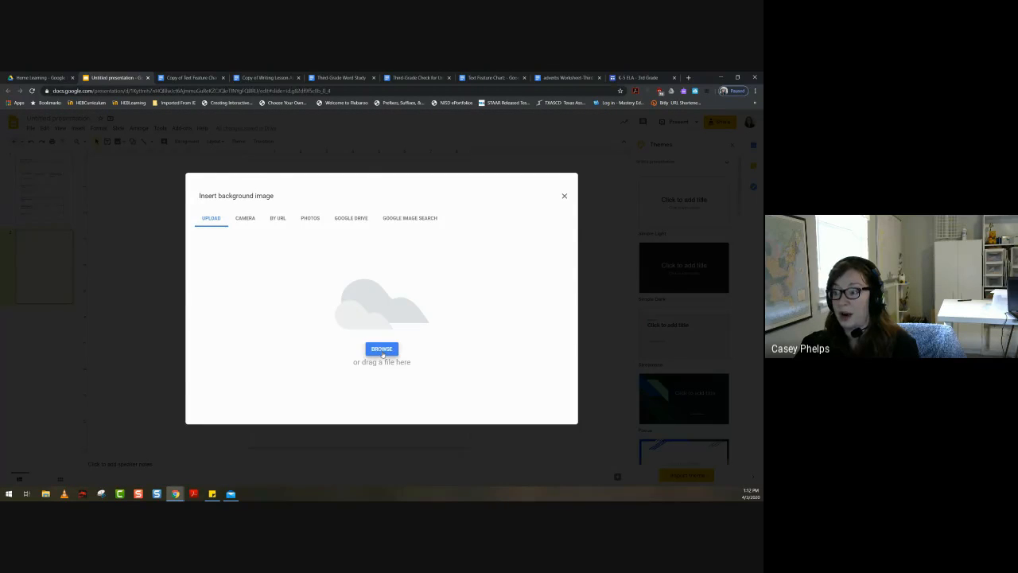
click(382, 352)
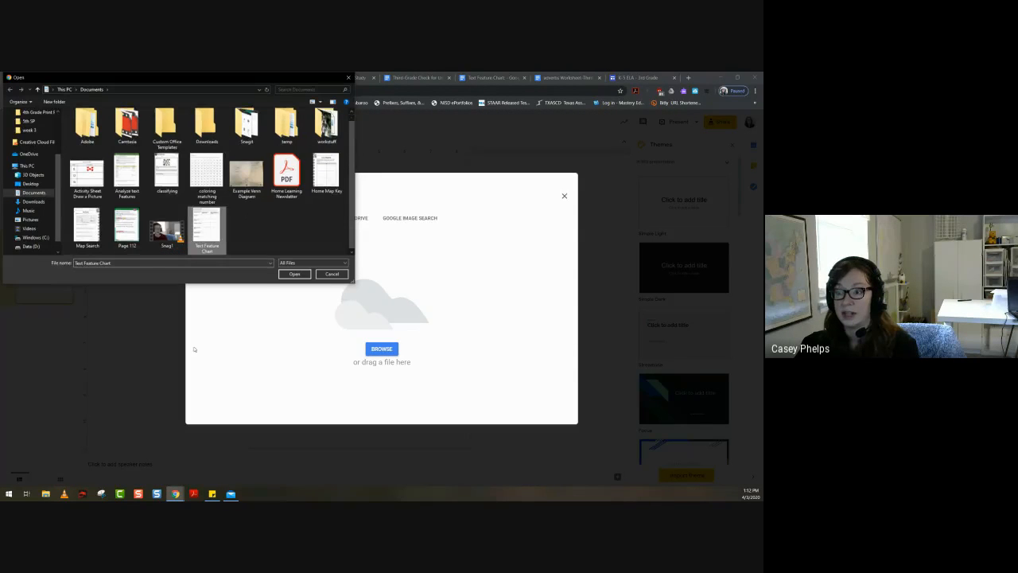
click(286, 275)
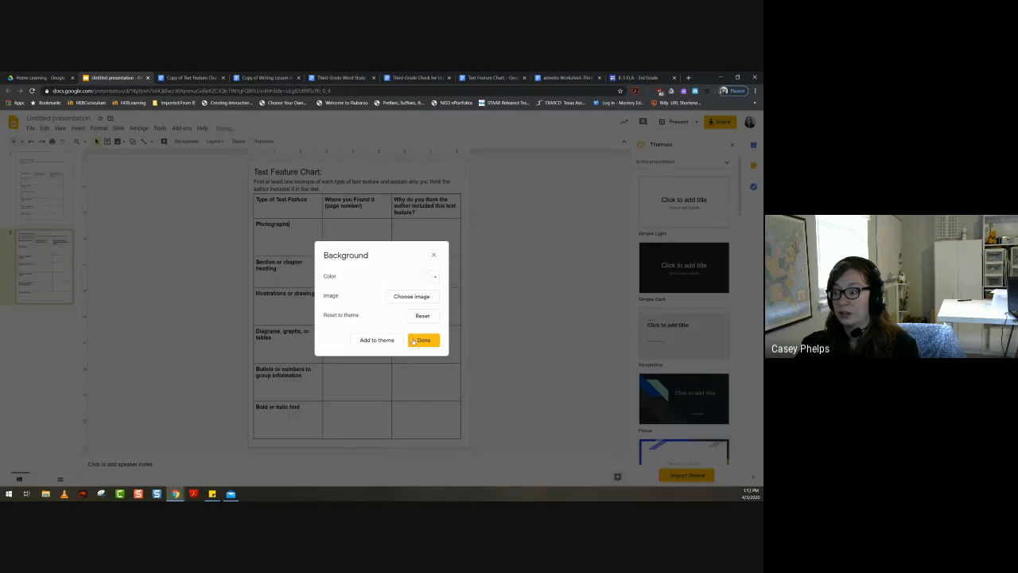
click(424, 340)
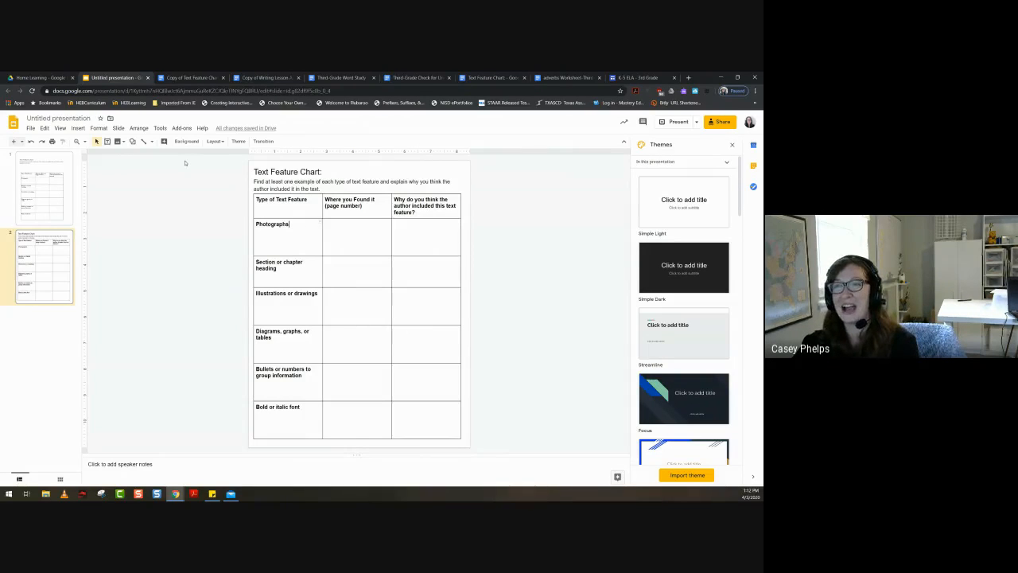
Add a text box over the Photographs row's "Where You Found it" cell and fill it with solid gray
click(107, 141)
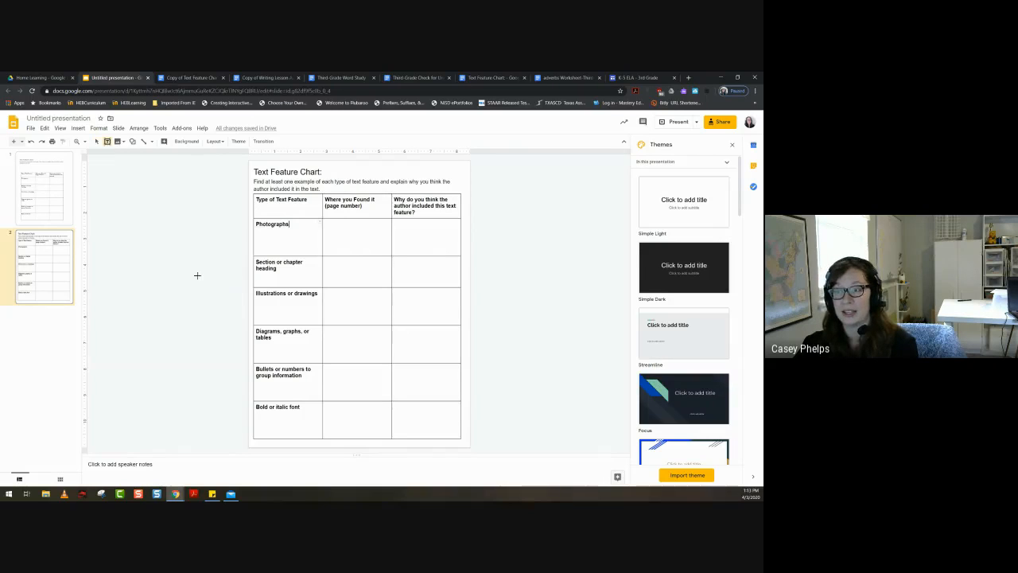
drag(324, 221, 390, 251)
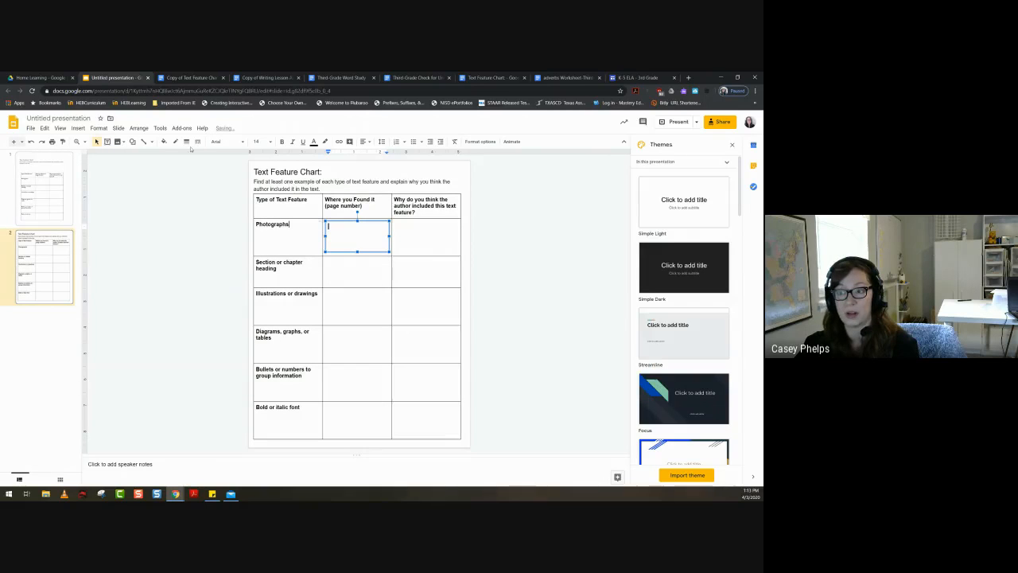
click(163, 142)
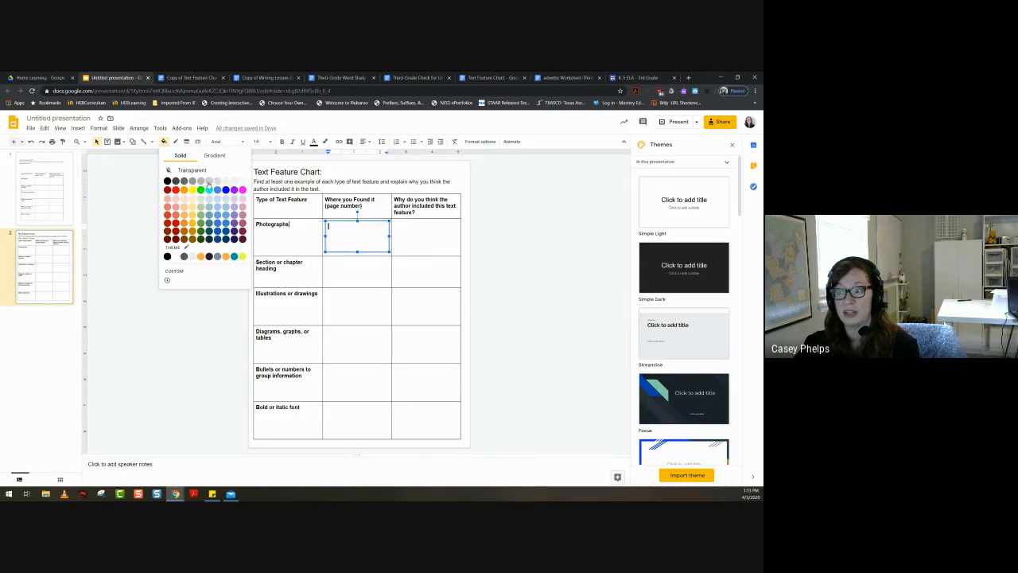
click(209, 182)
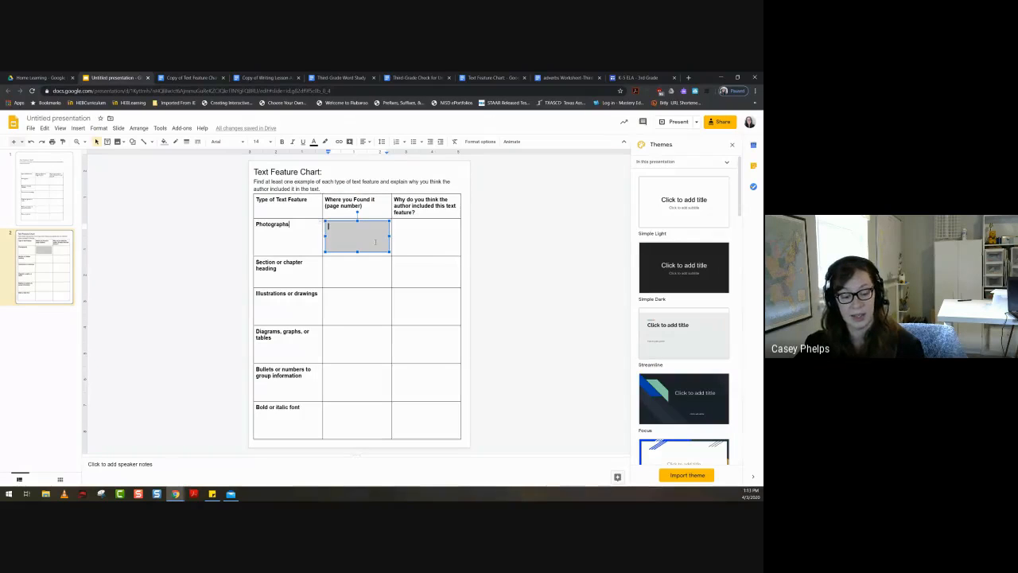
Place copies of the gray text box in the Photographs row's third column and the "Section or chapter heading" row's second column
key(ctrl+v)
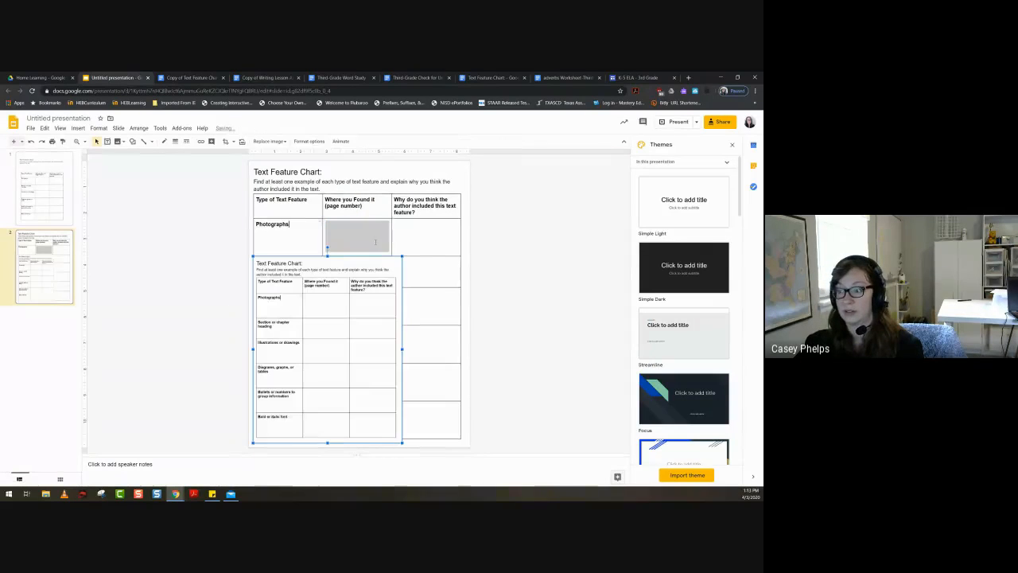
key(ctrl+z)
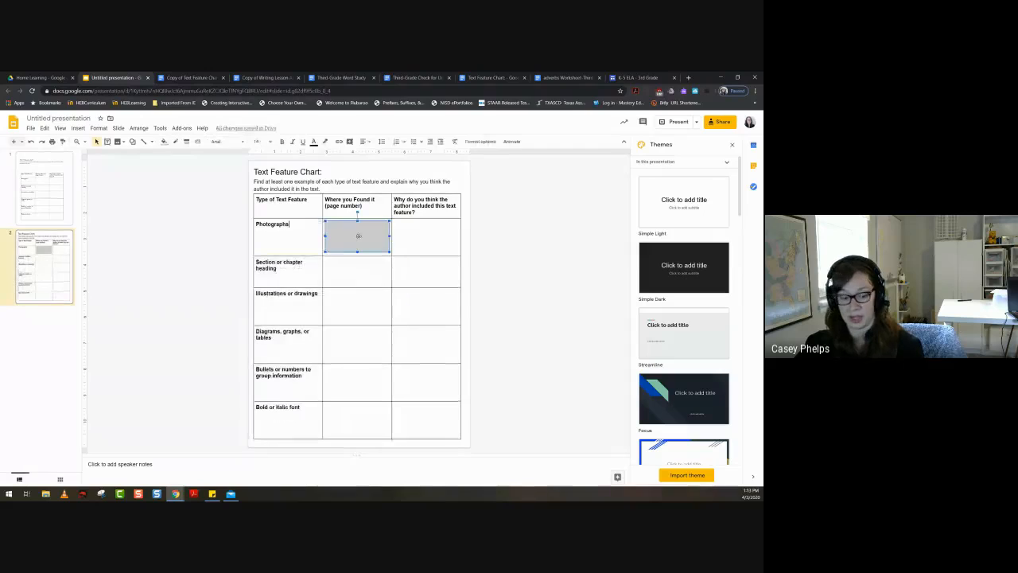
drag(358, 239, 430, 244)
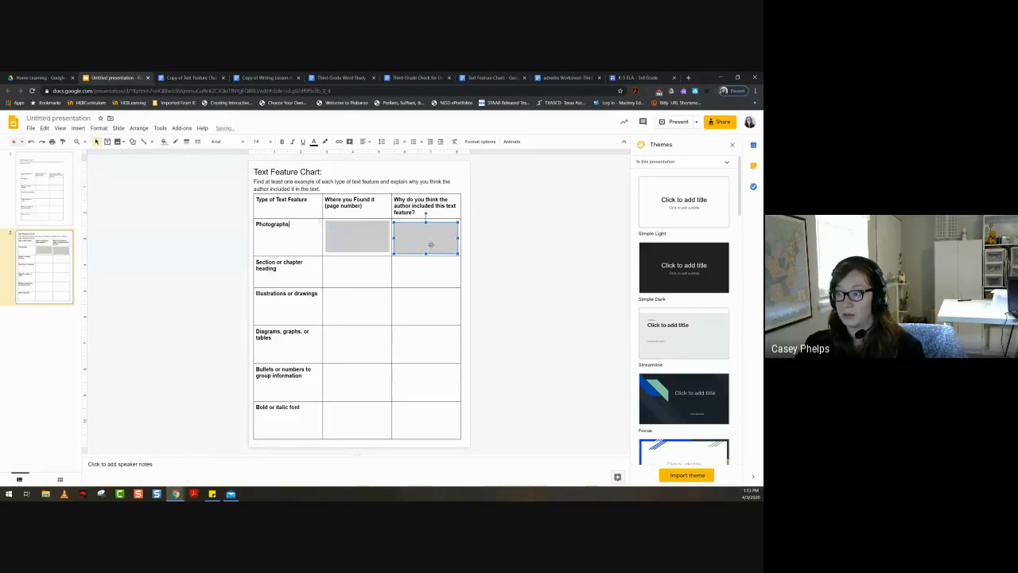
key(ctrl+v)
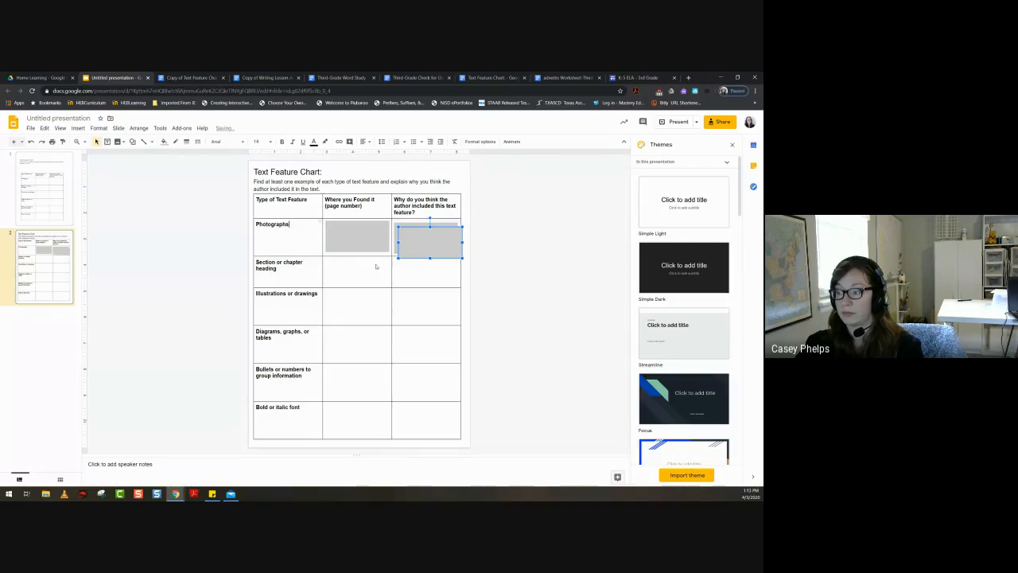
drag(434, 236, 361, 265)
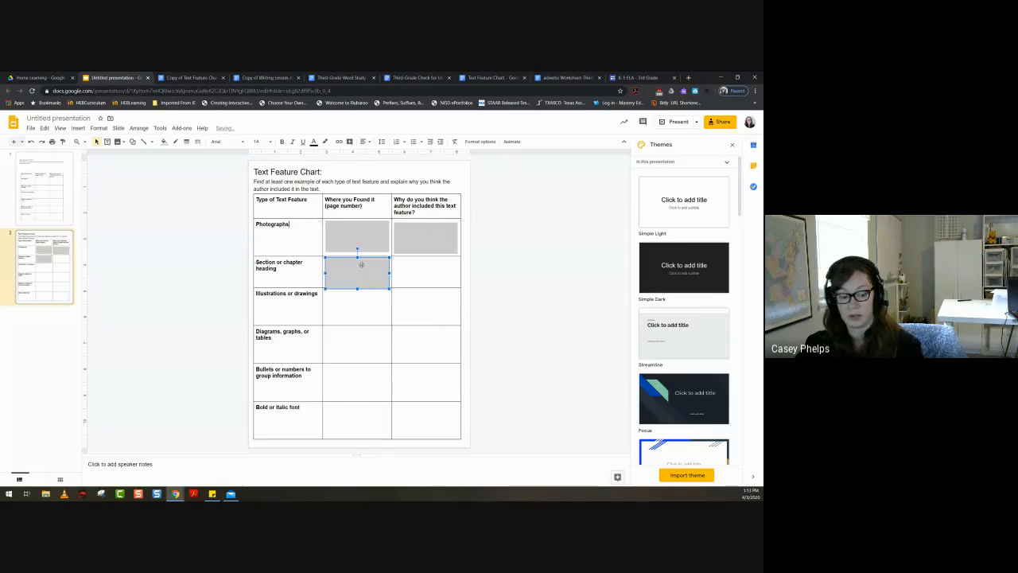
Paste more gray text boxes to fill the remaining answer cells of the section heading, illustrations, and diagrams rows
key(ctrl+v)
drag(434, 246, 354, 309)
key(ctrl+v)
key(ctrl+v)
drag(425, 253, 425, 307)
key(ctrl+v)
drag(446, 258, 348, 349)
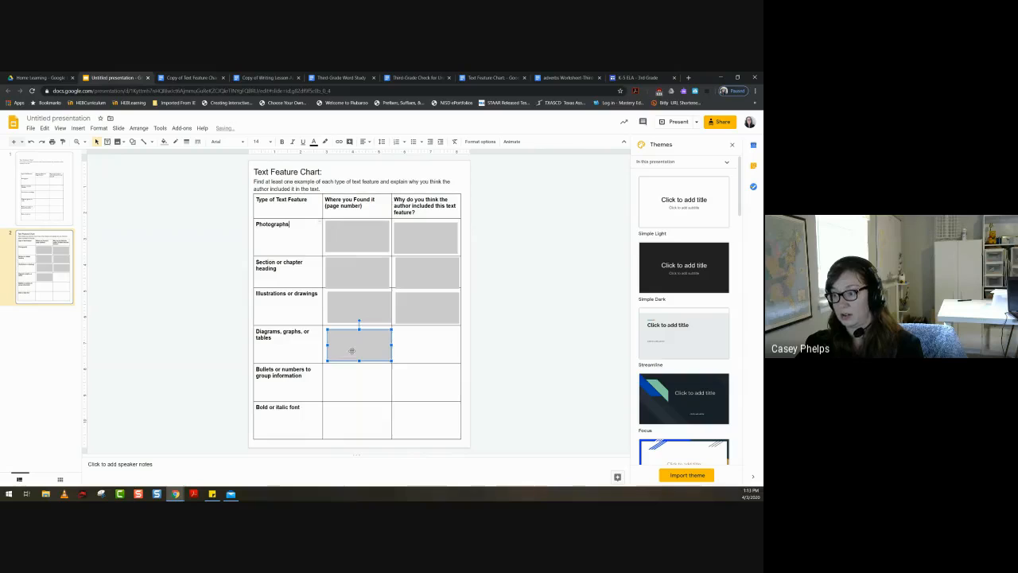
key(ctrl+v)
drag(424, 273, 418, 342)
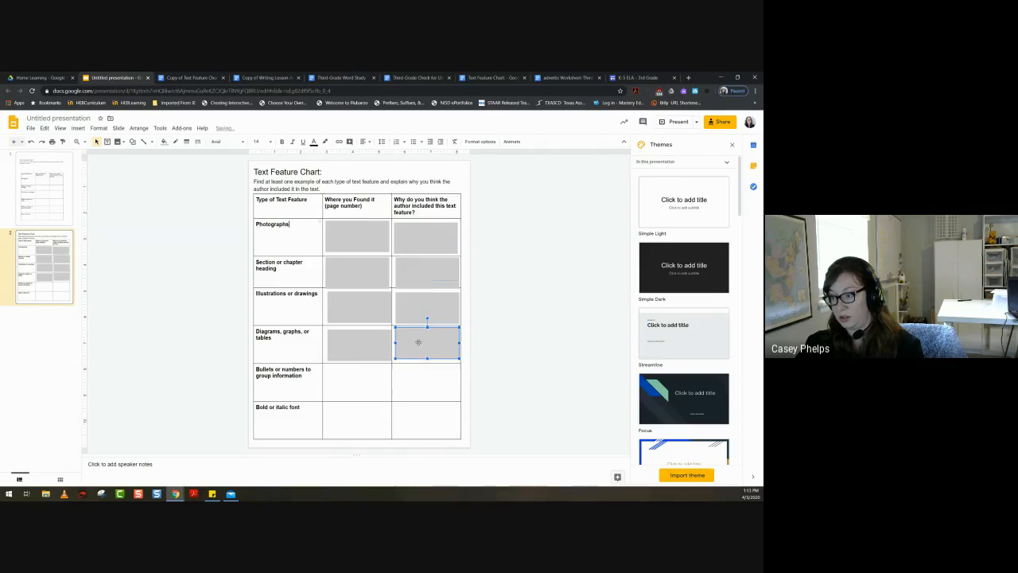
Paste gray text boxes into both answer cells of the "Bullets or numbers to group information" and "Bold or italic font" rows
key(ctrl+v)
drag(448, 270, 349, 382)
key(ctrl+v)
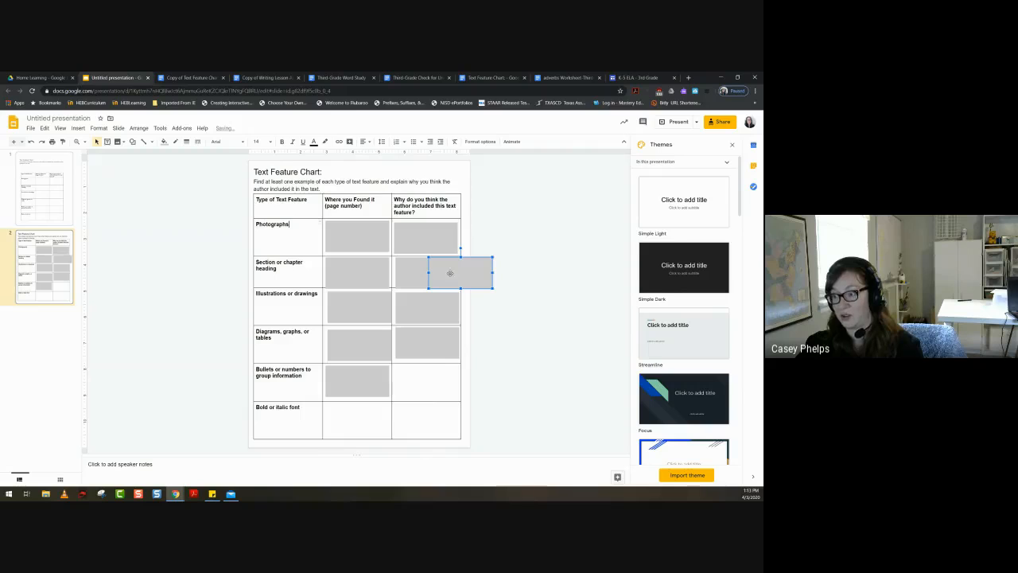
drag(452, 273, 416, 381)
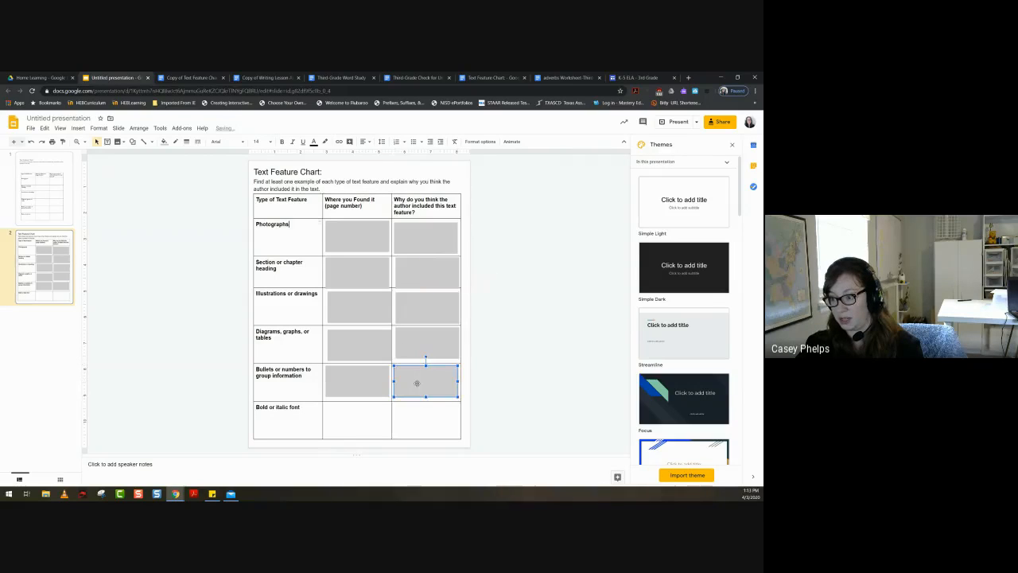
key(ctrl+v)
drag(459, 269, 354, 411)
key(ctrl+v)
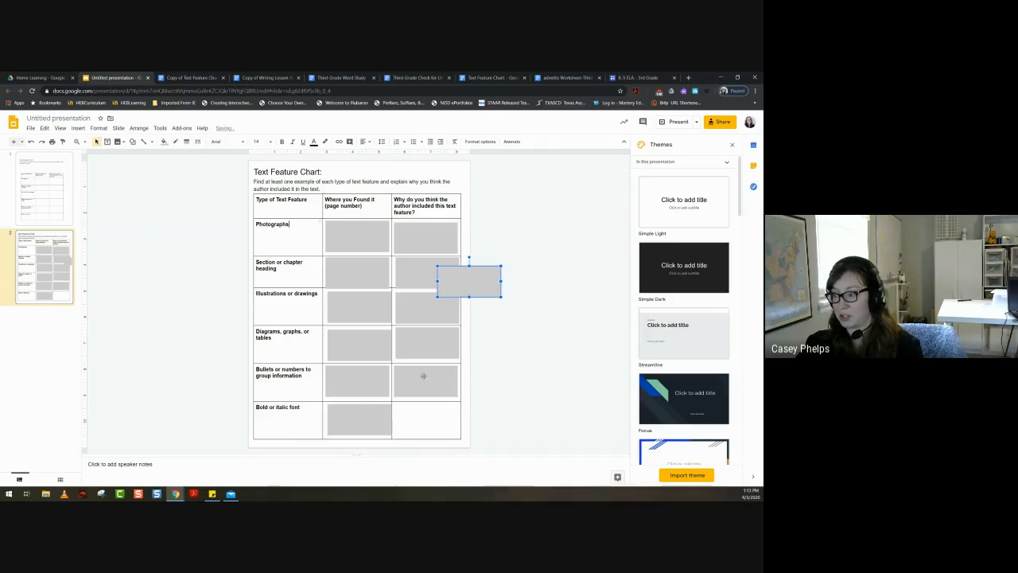
drag(458, 283, 418, 419)
click(526, 388)
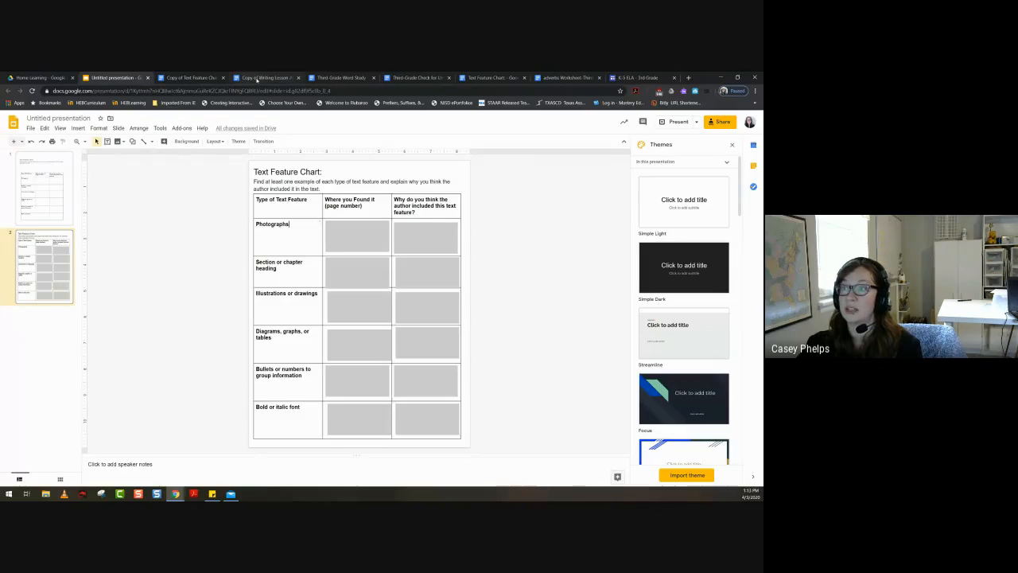
Copy all text from the Copy of Writing Lesson April 6-9 document into the title placeholder of a new slide after the chart slides
click(257, 78)
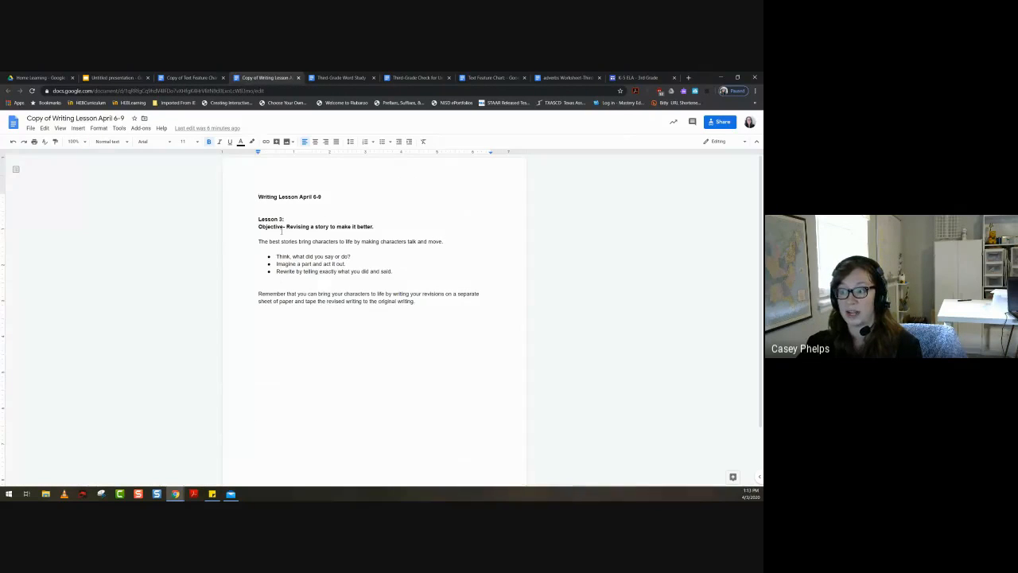
drag(257, 195, 431, 303)
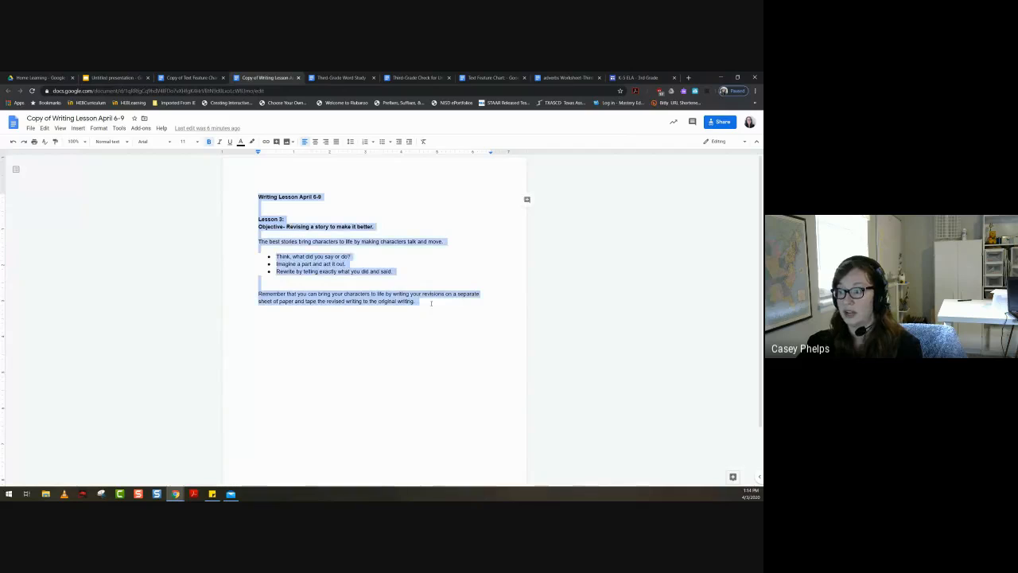
click(97, 78)
right_click(51, 285)
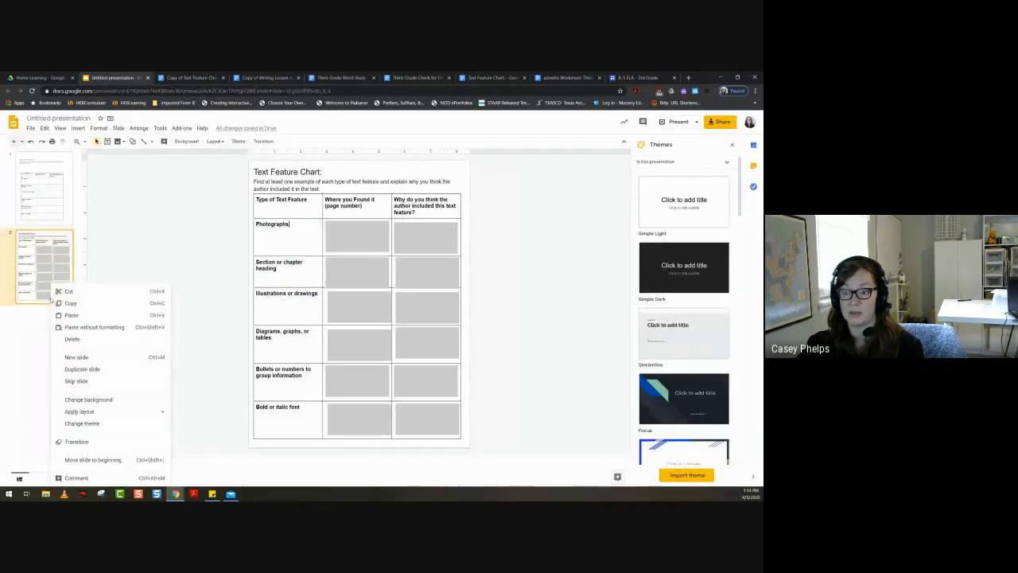
click(76, 357)
click(271, 202)
key(ctrl+v)
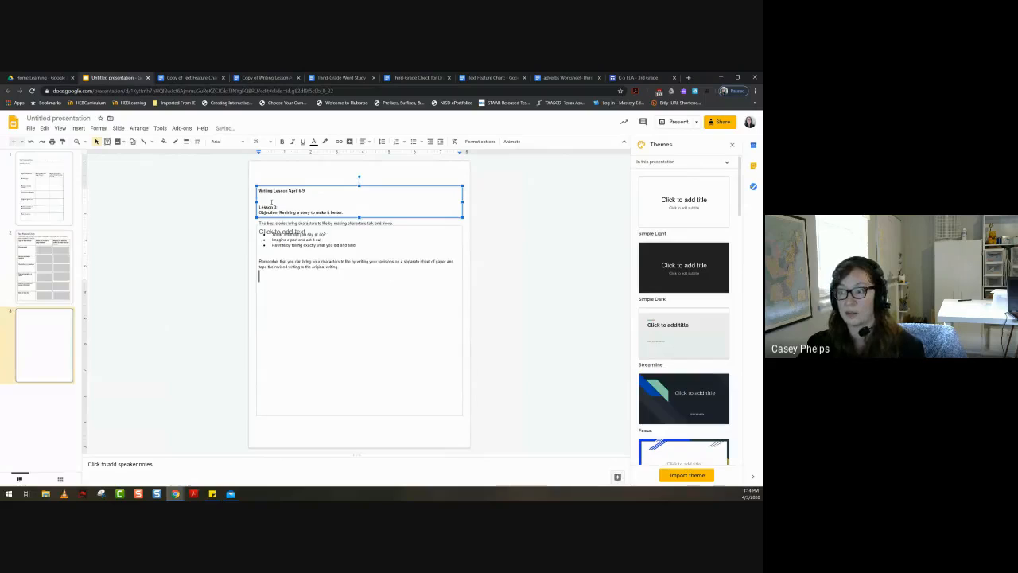
Shrink the body text box so it starts below the lesson text, and fill it with light gray
click(376, 239)
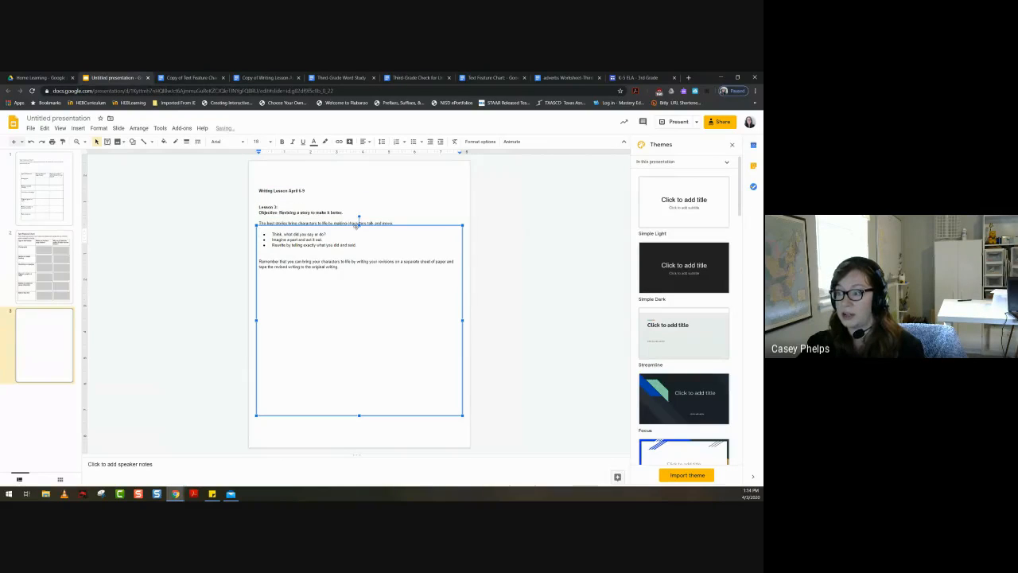
drag(357, 224, 358, 290)
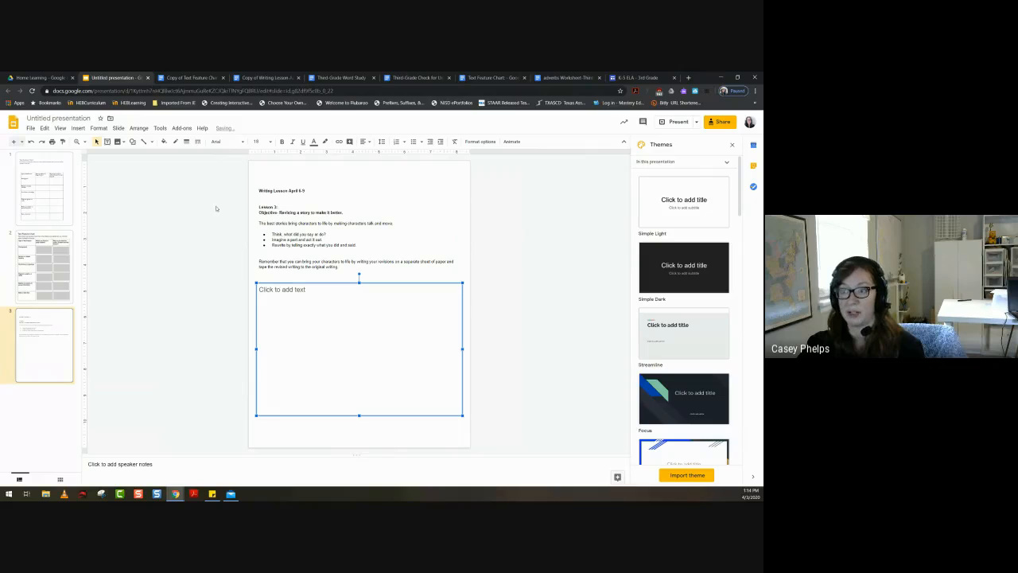
click(165, 141)
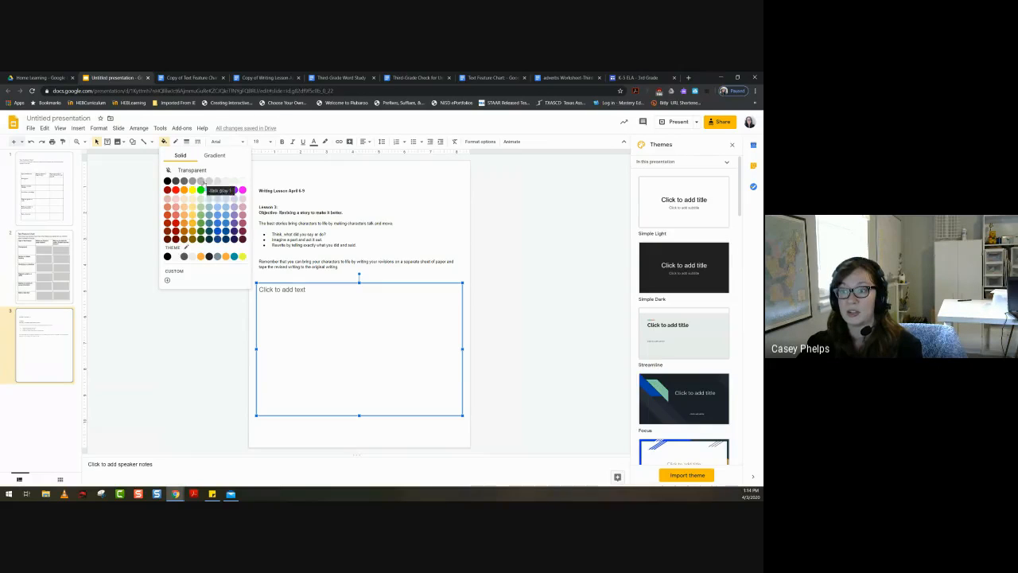
click(218, 181)
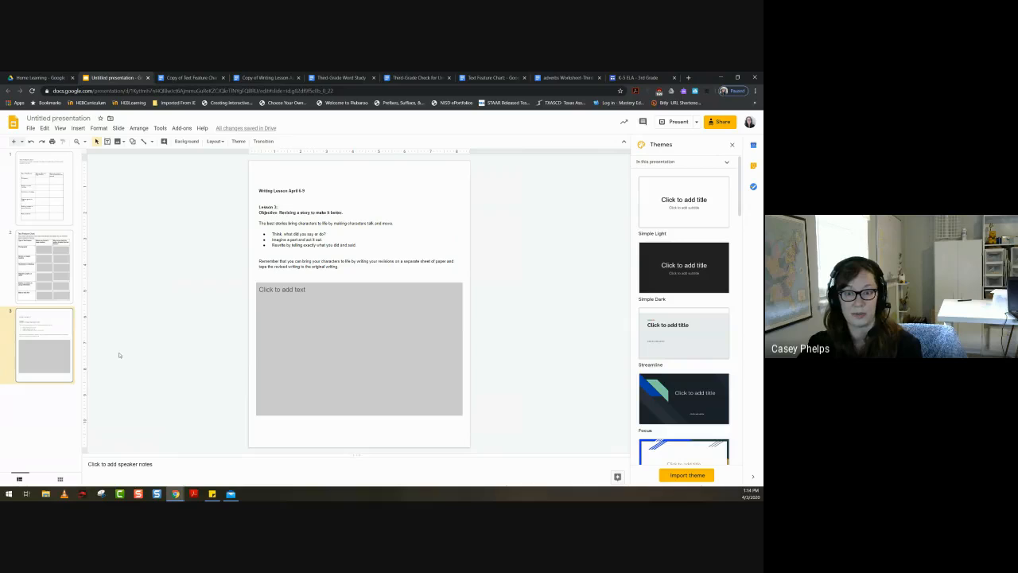
Open the Third-Grade Word Study document, look over the worksheet page, and copy its image
click(335, 79)
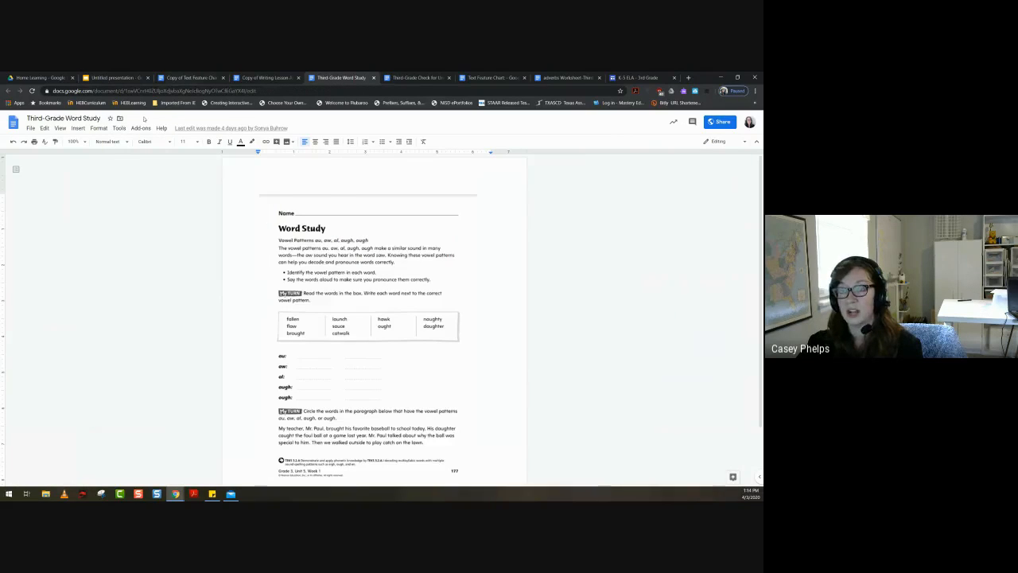
scroll(282, 228, down, 2)
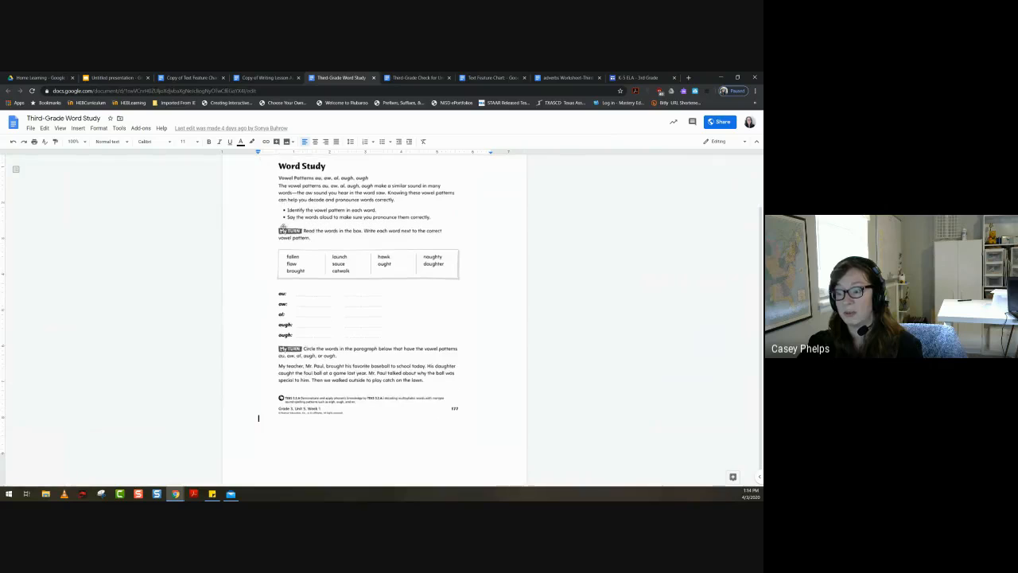
scroll(282, 227, up, 2)
scroll(283, 228, down, 2)
scroll(341, 319, up, 1)
click(341, 319)
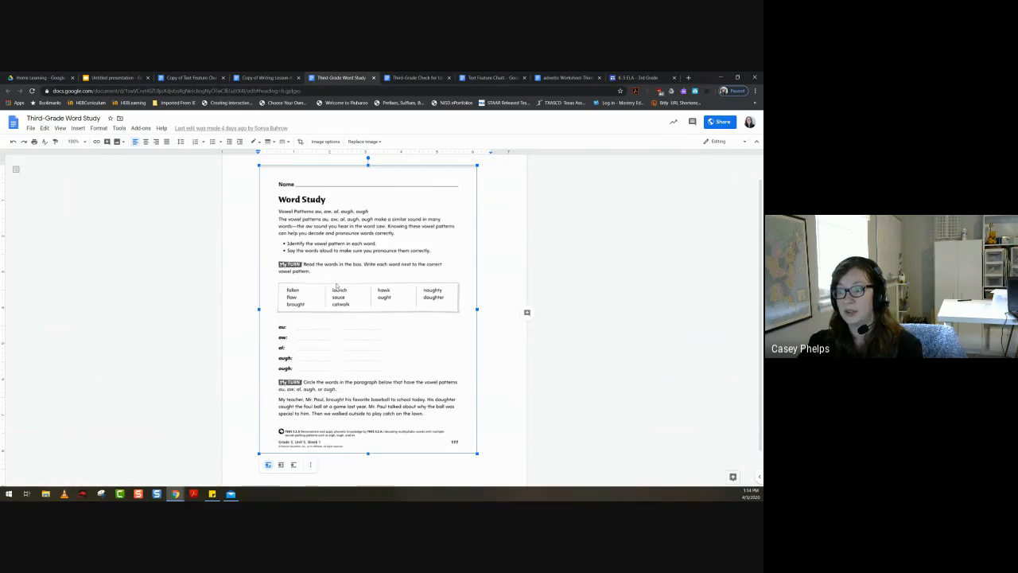
right_click(336, 285)
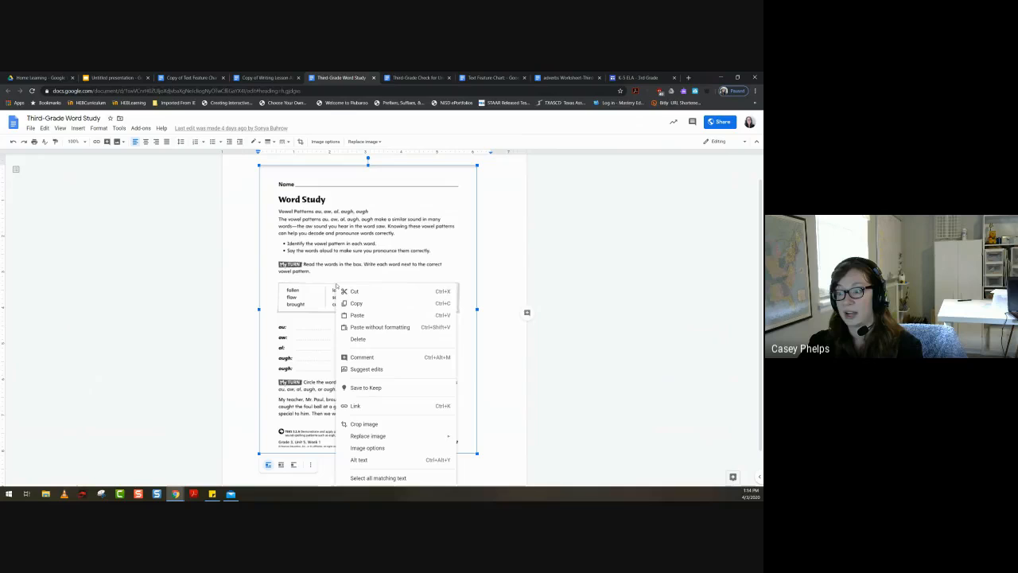
click(347, 303)
Return to the presentation and add a new slide after the writing lesson slide
click(120, 78)
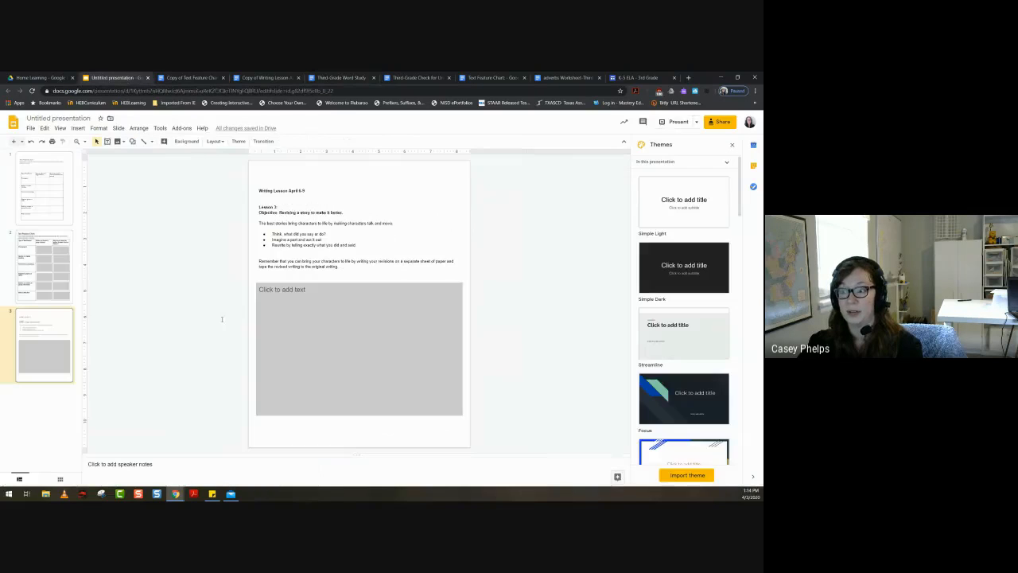
right_click(27, 340)
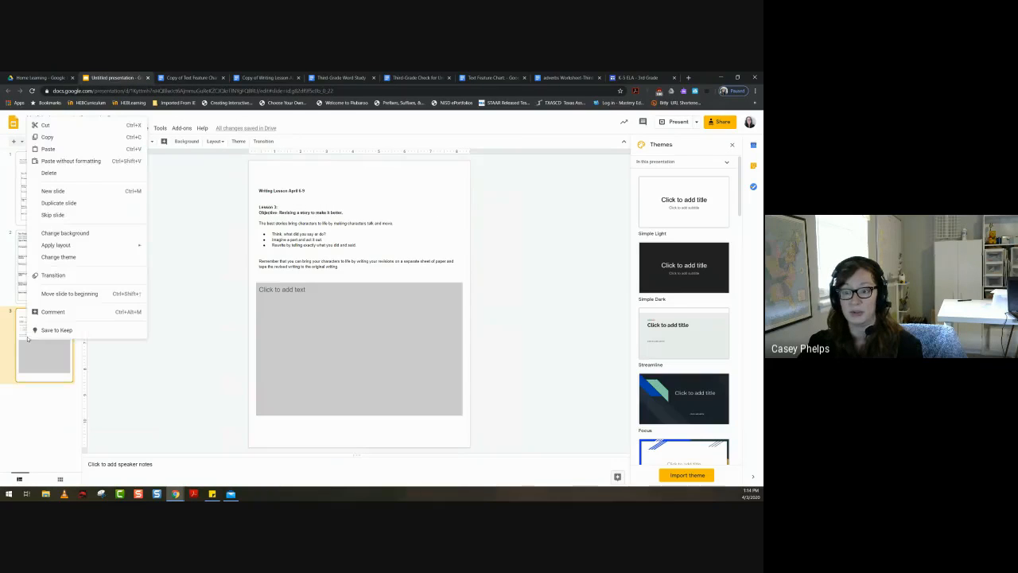
click(52, 191)
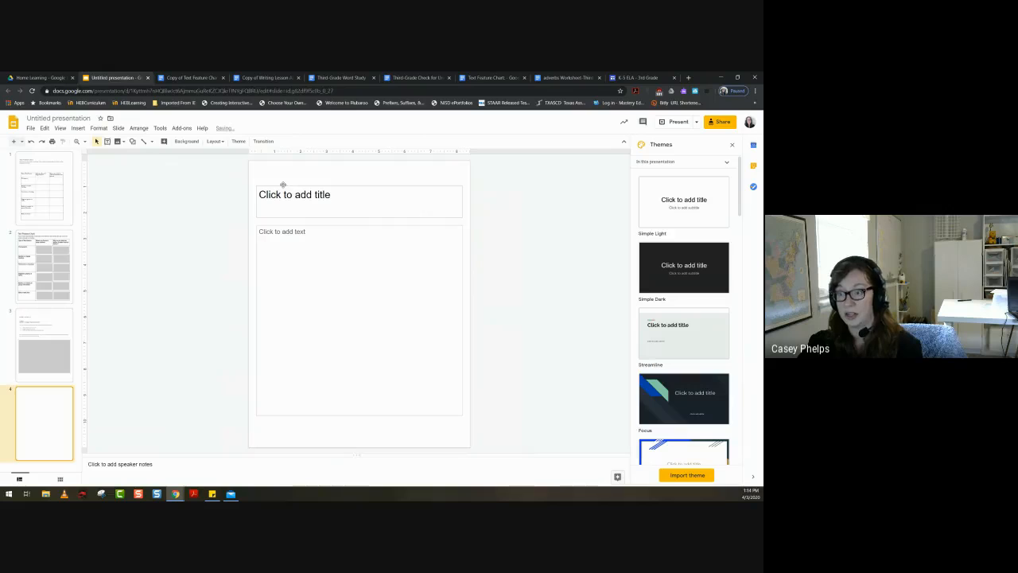
Delete the title and body text placeholders from the new fourth slide
click(283, 185)
key(Delete)
click(284, 226)
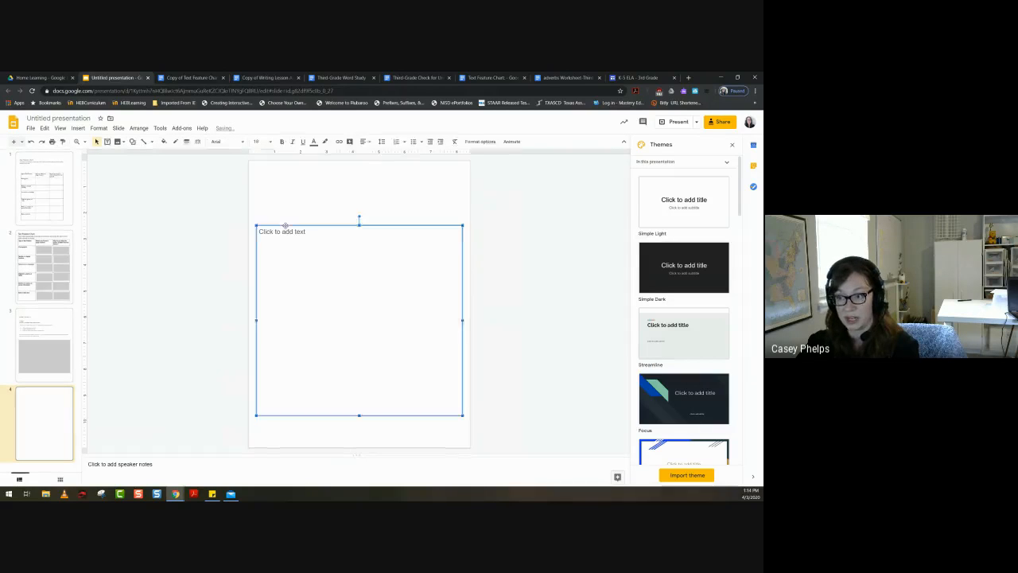
key(Delete)
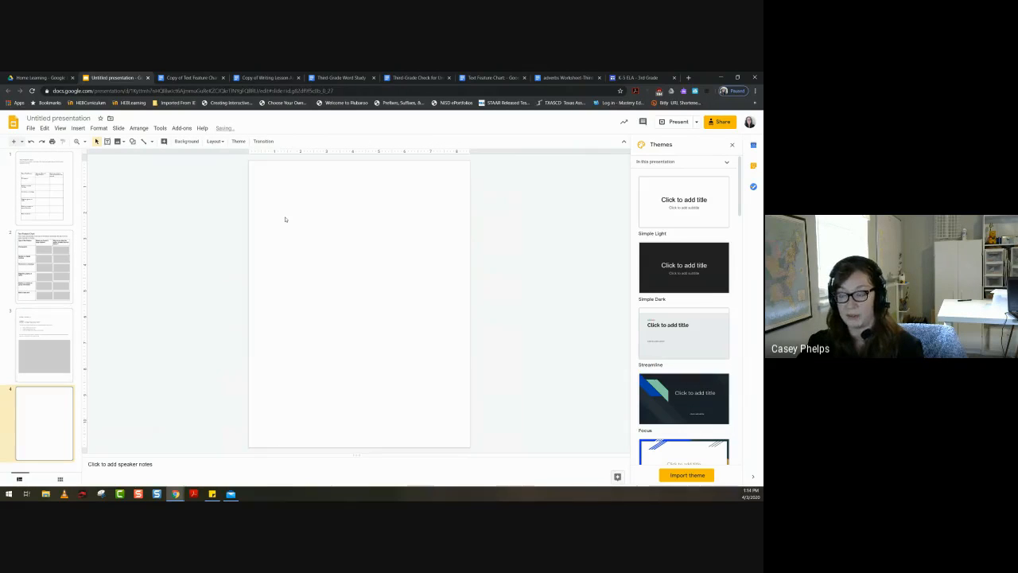
click(187, 141)
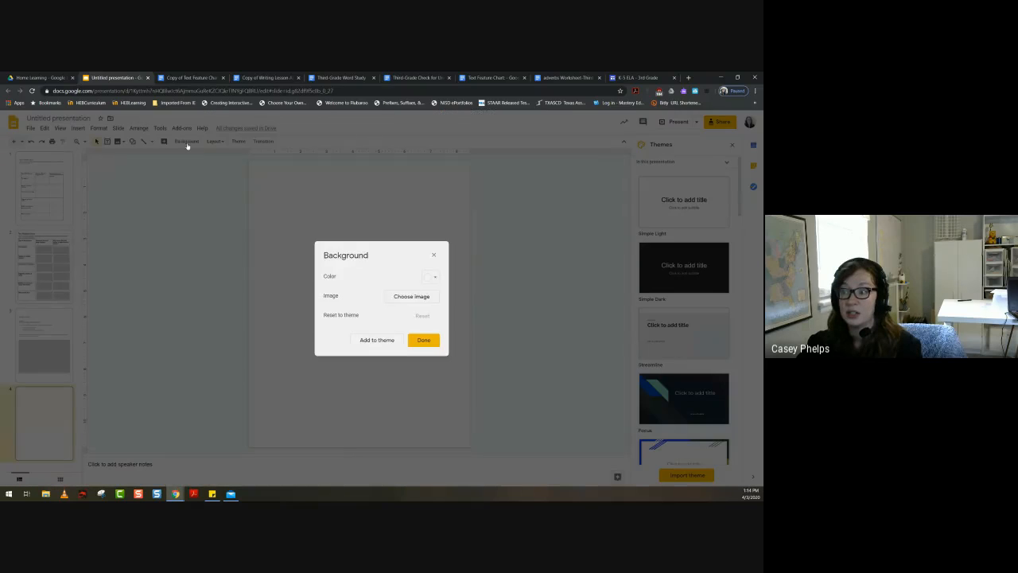
click(410, 294)
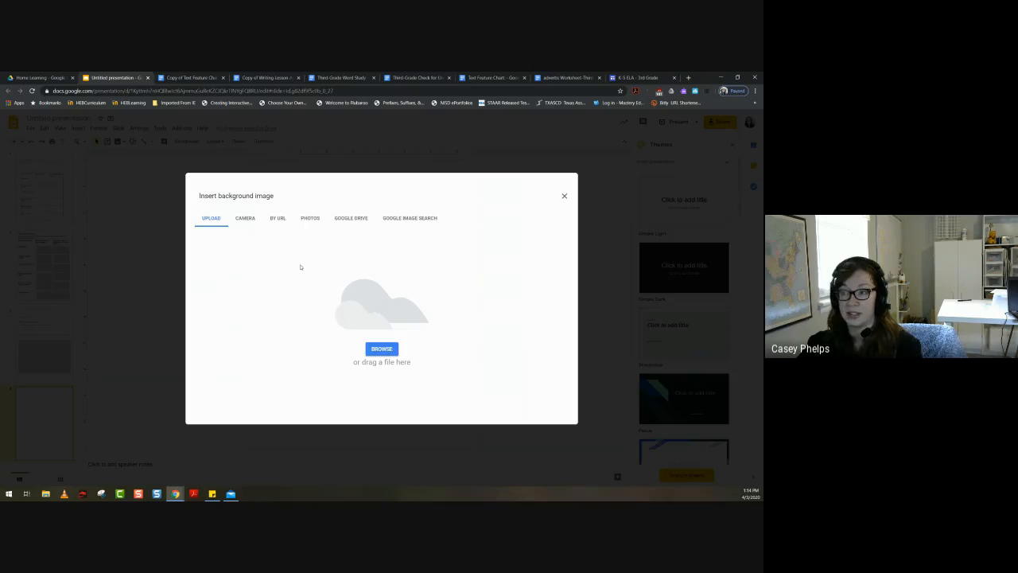
click(564, 197)
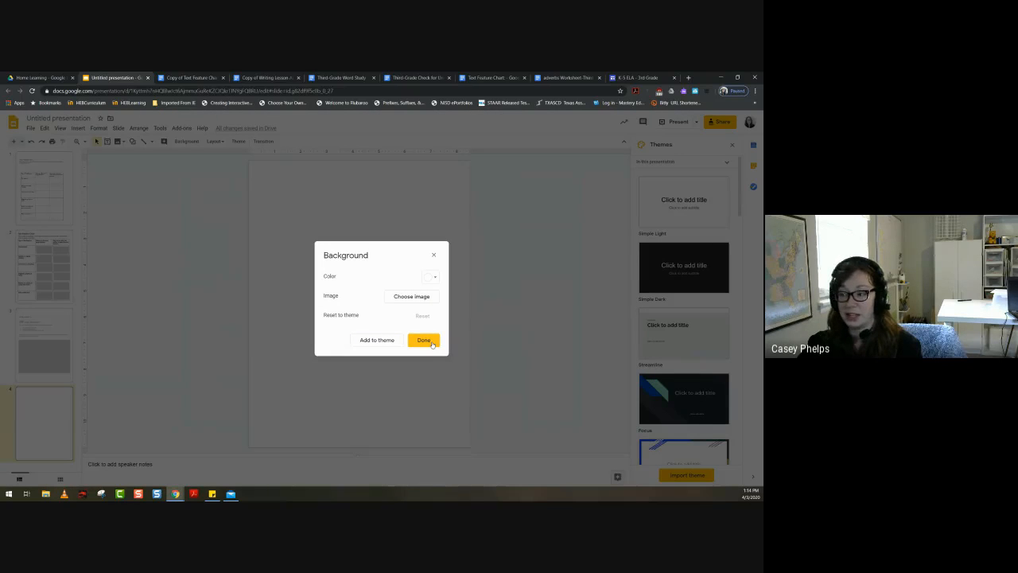
click(434, 255)
Go back to the Third-Grade Word Study document and examine how the worksheet page is placed in it
click(268, 77)
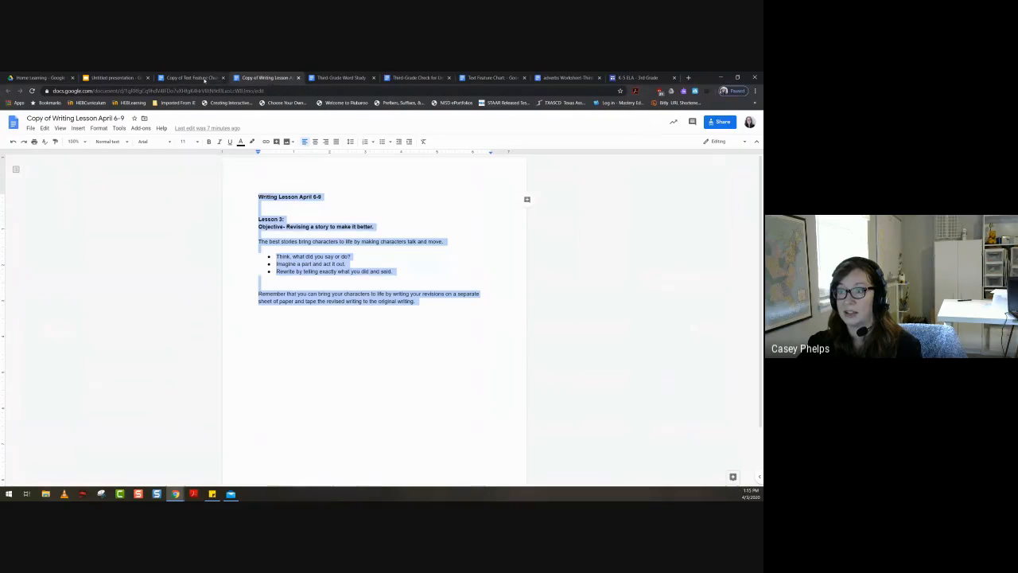
key(ctrl+shift+Tab)
click(341, 77)
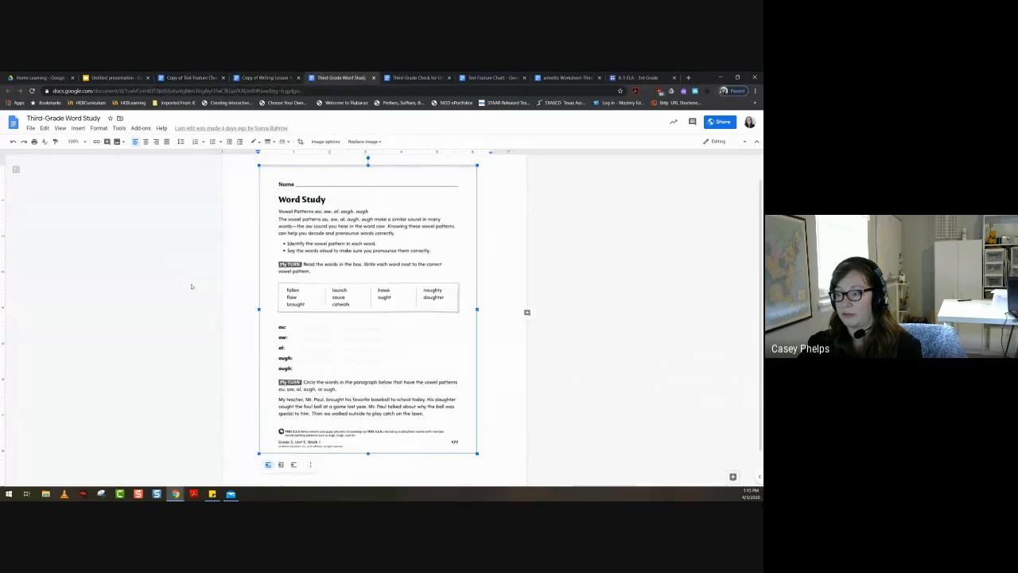
click(638, 309)
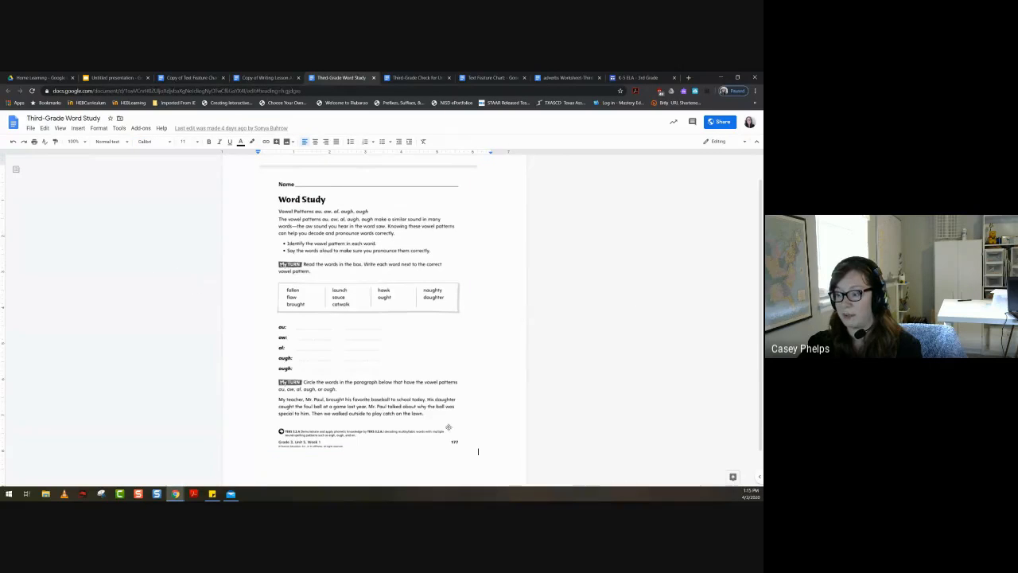
scroll(605, 387, up, 1)
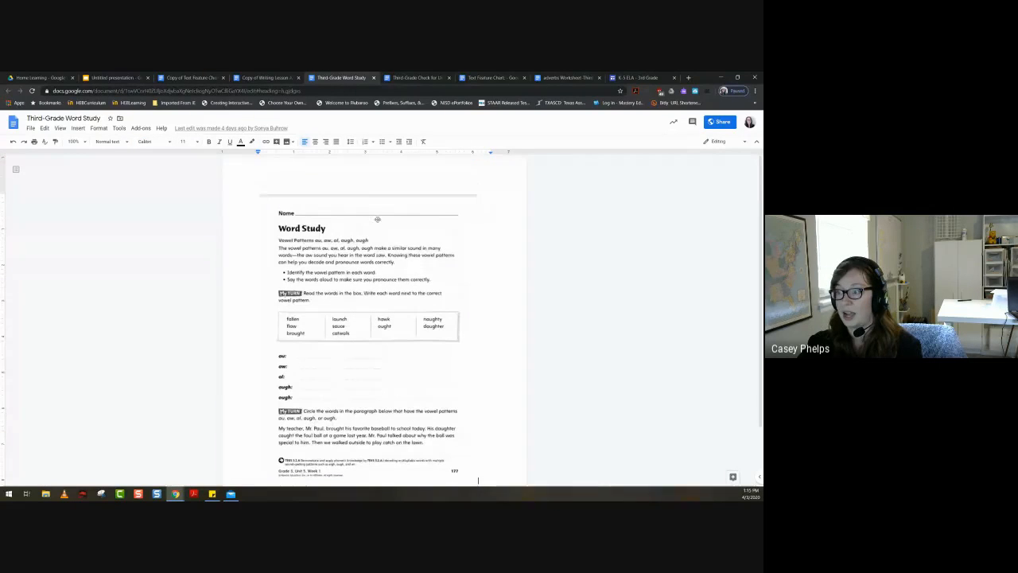
click(354, 175)
scroll(615, 179, down, 1)
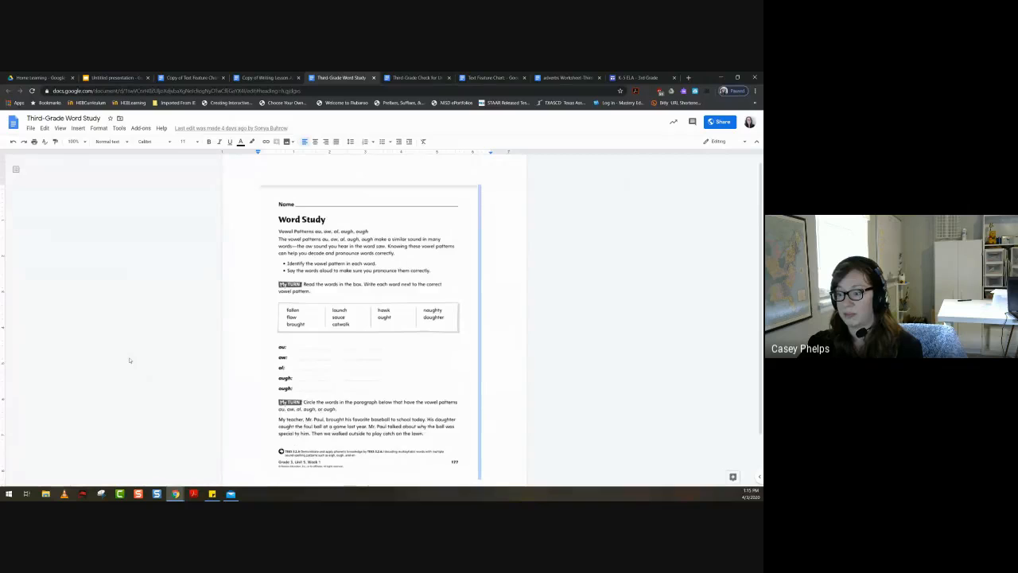
scroll(130, 358, down, 1)
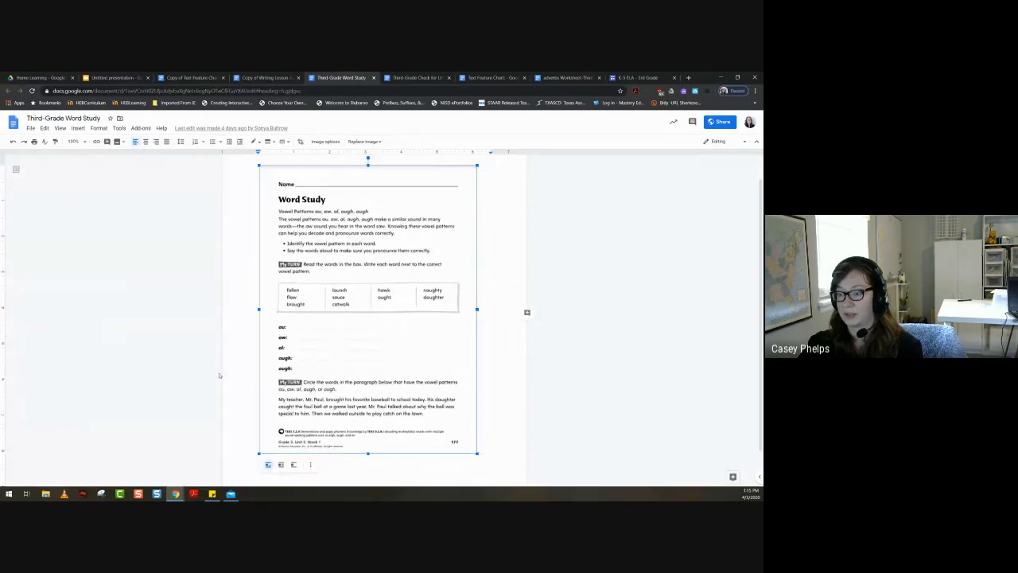
key(ctrl+a)
triple_click(339, 477)
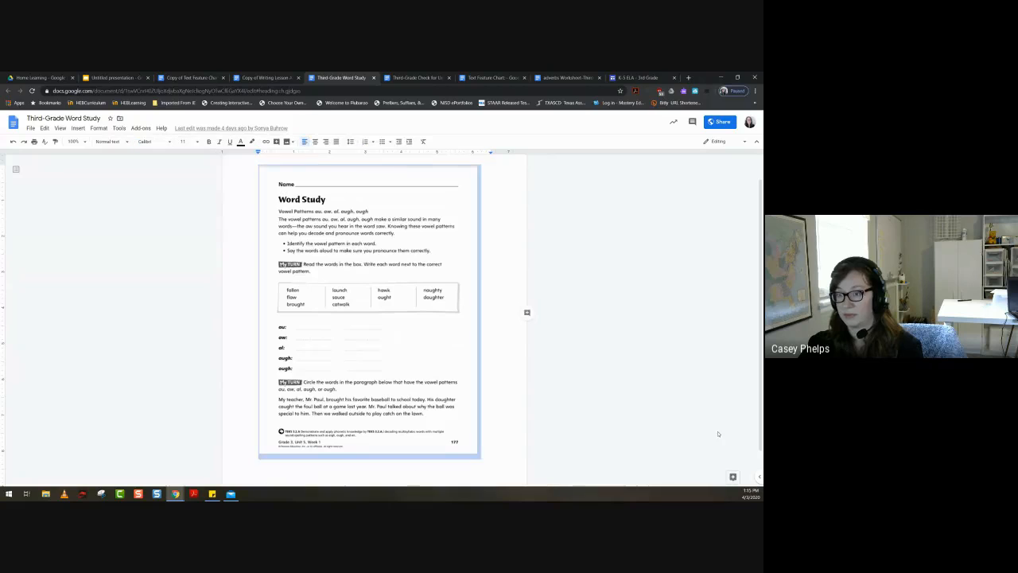
Capture the whole Word Study worksheet page as a screenshot with the Snipping Tool
click(339, 477)
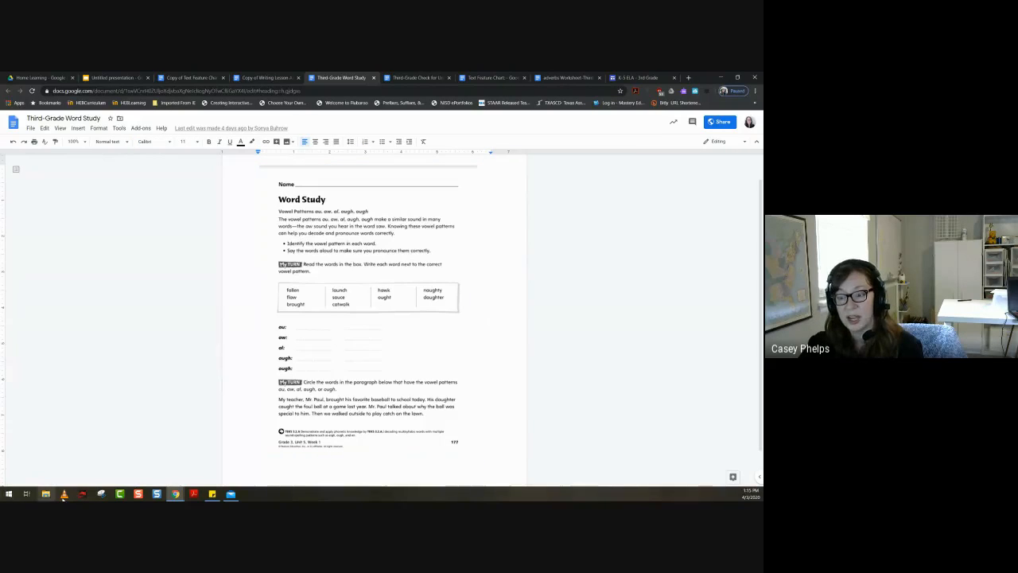
click(102, 494)
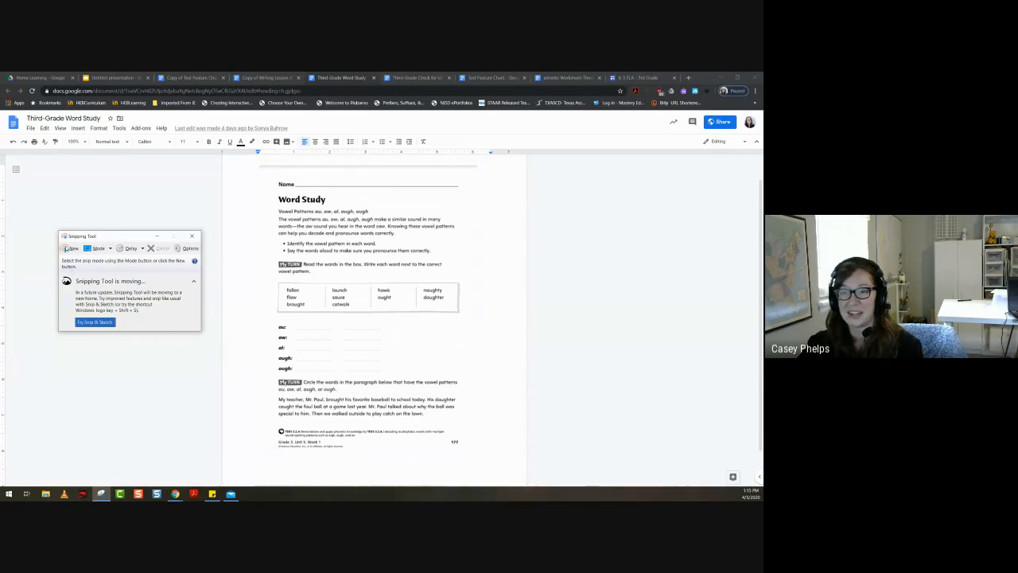
click(71, 250)
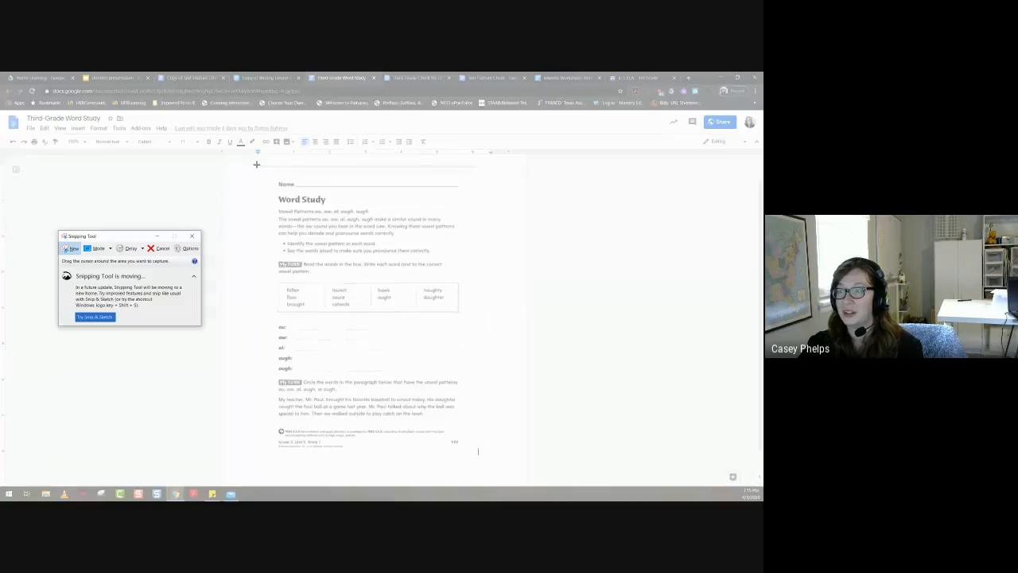
drag(259, 165, 476, 459)
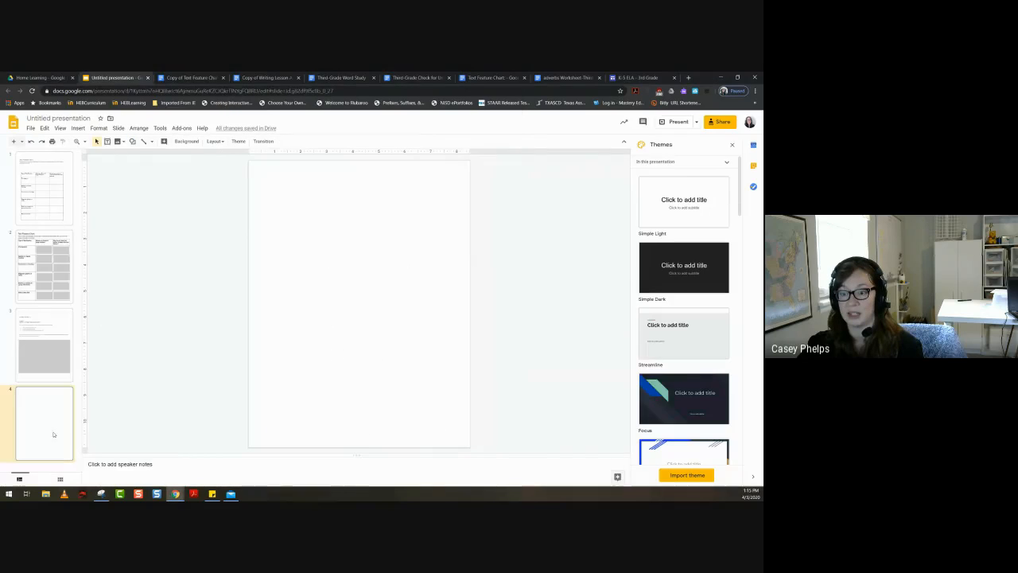
In the presentation, set the blank fourth slide's background to the image Page 112 from the Documents folder
click(186, 140)
click(391, 297)
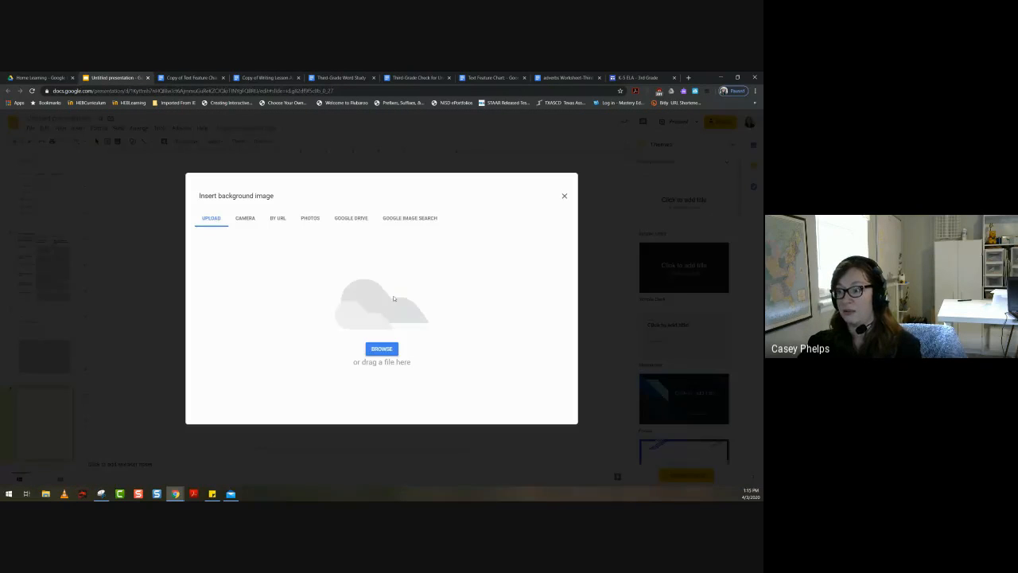
click(374, 348)
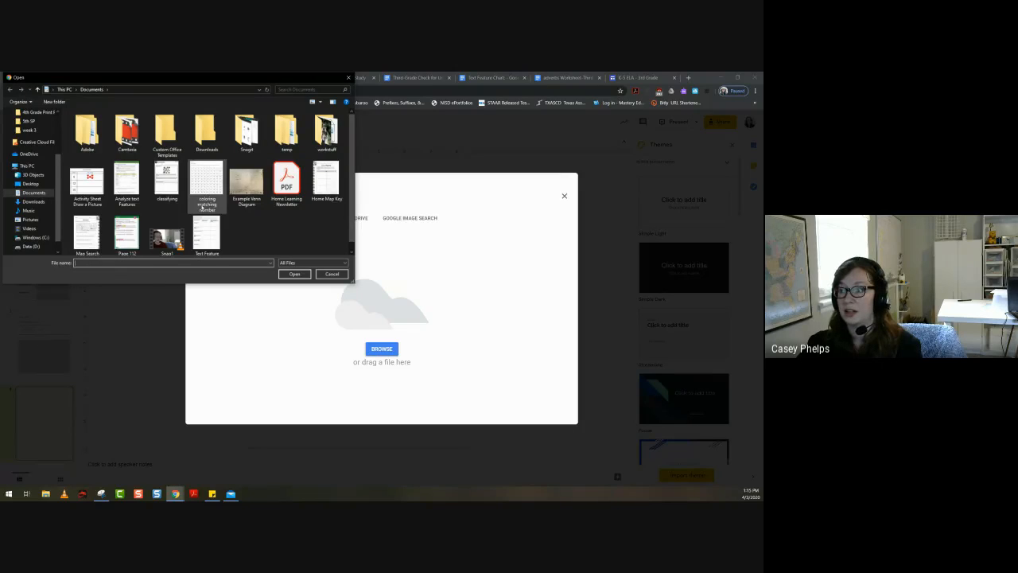
click(127, 233)
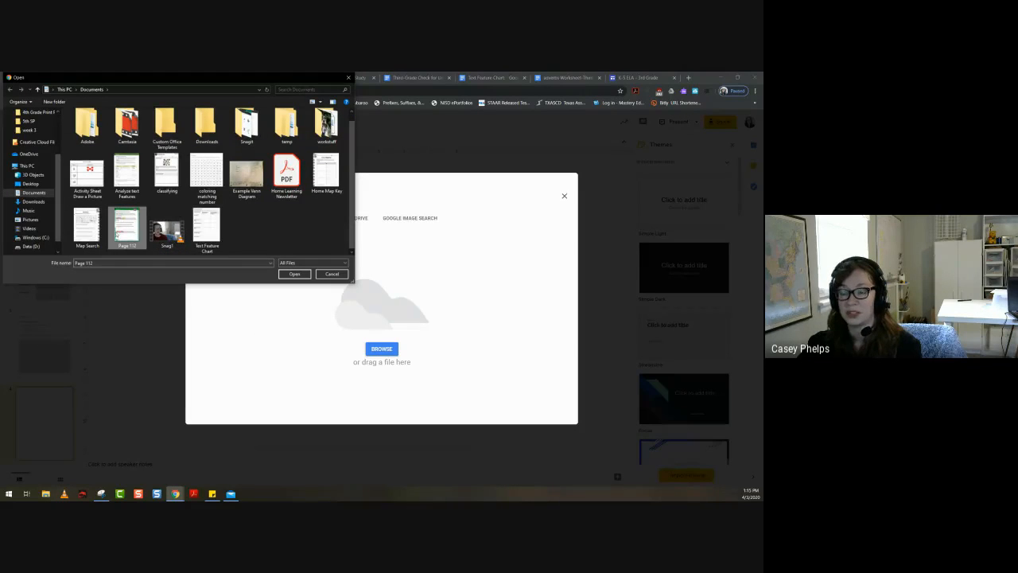
click(295, 274)
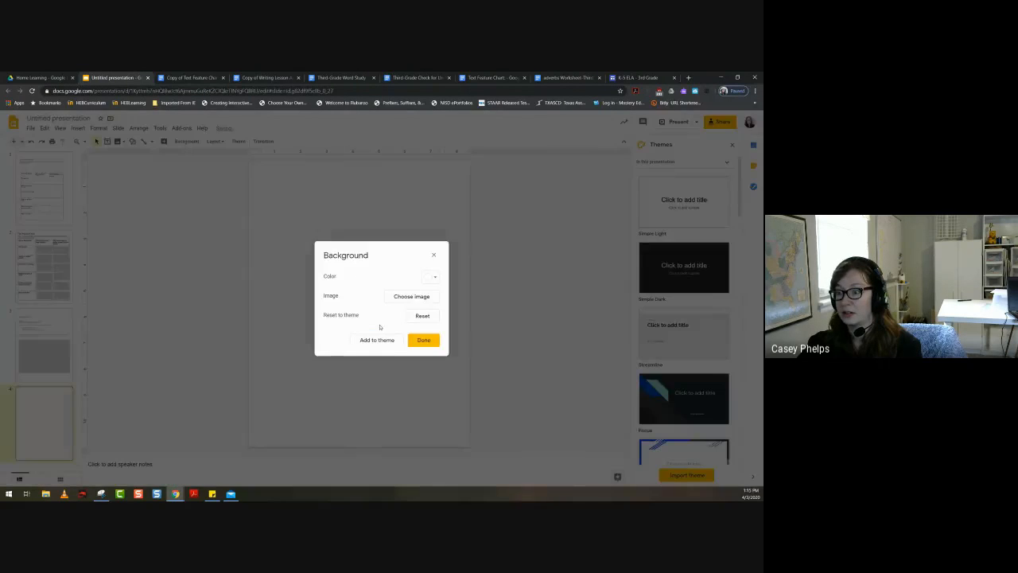
click(424, 340)
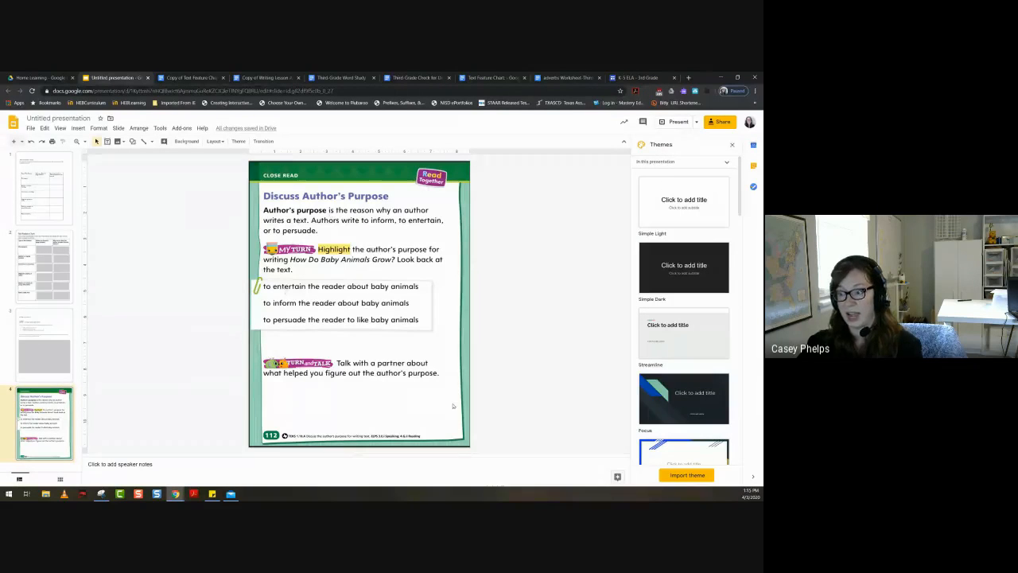
Add a wide text box in the empty space below the Turn and Talk prompt and fill it with light gray
click(108, 141)
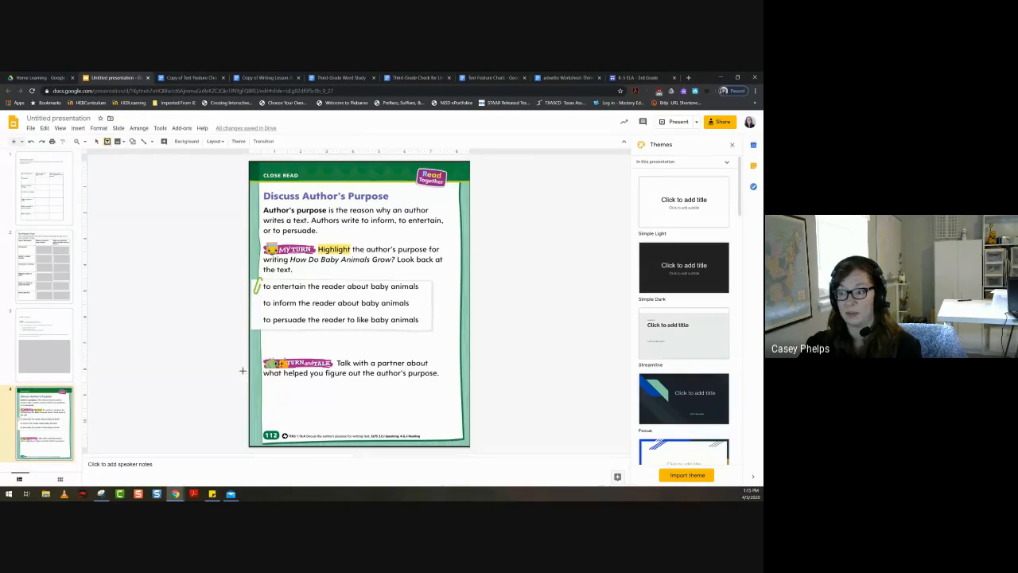
drag(265, 379, 454, 425)
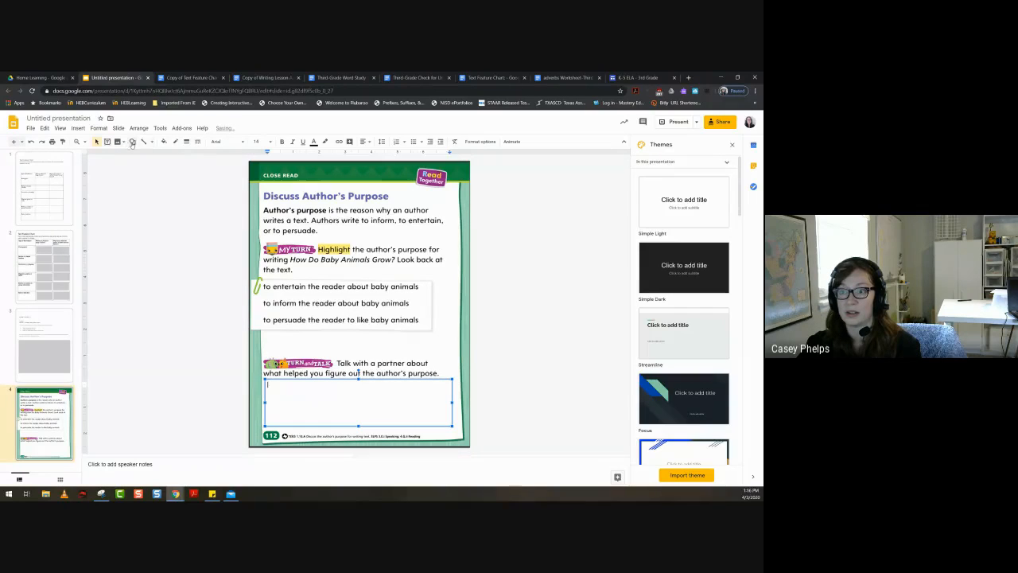
click(164, 141)
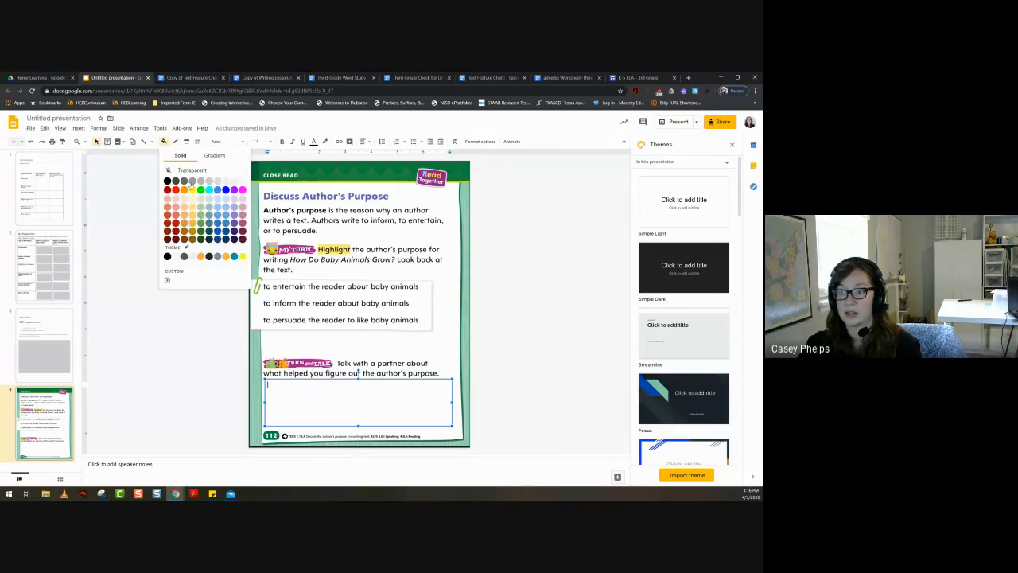
click(208, 184)
click(175, 270)
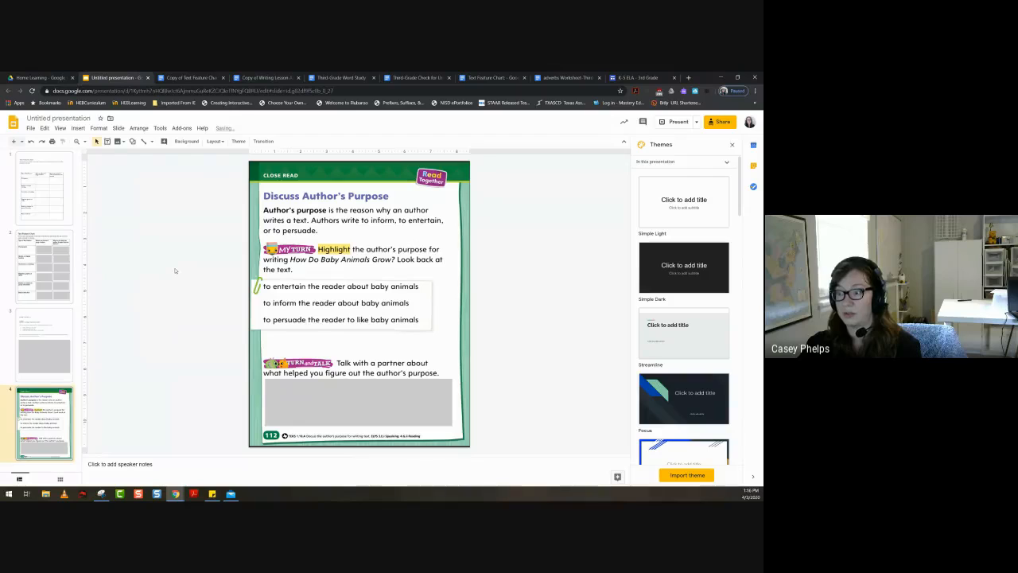
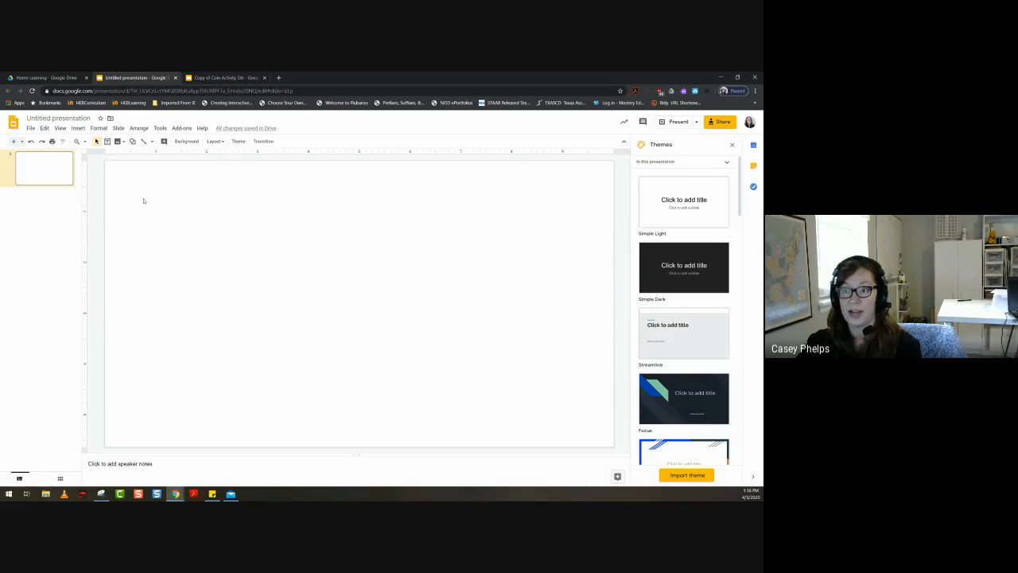
Insert an orange star from a web image search for "star", shrink it to a small icon and place it just outside the slide's upper-left corner
click(78, 141)
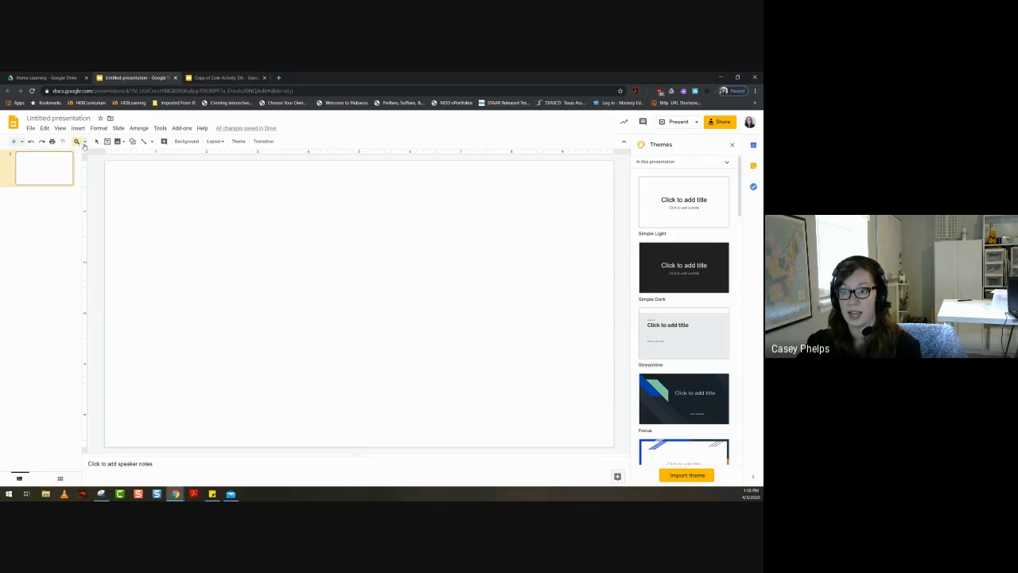
click(84, 141)
click(96, 167)
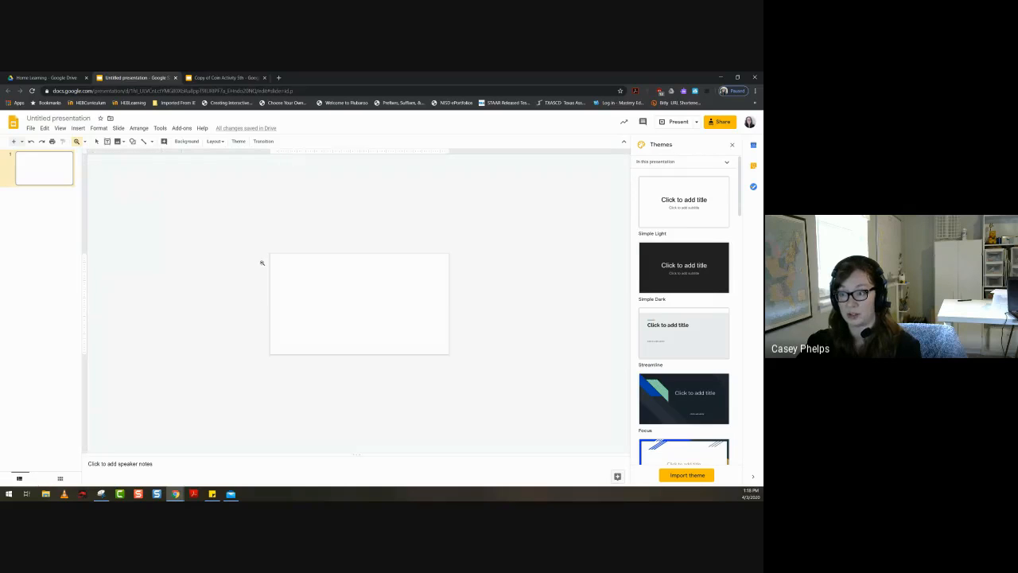
click(96, 141)
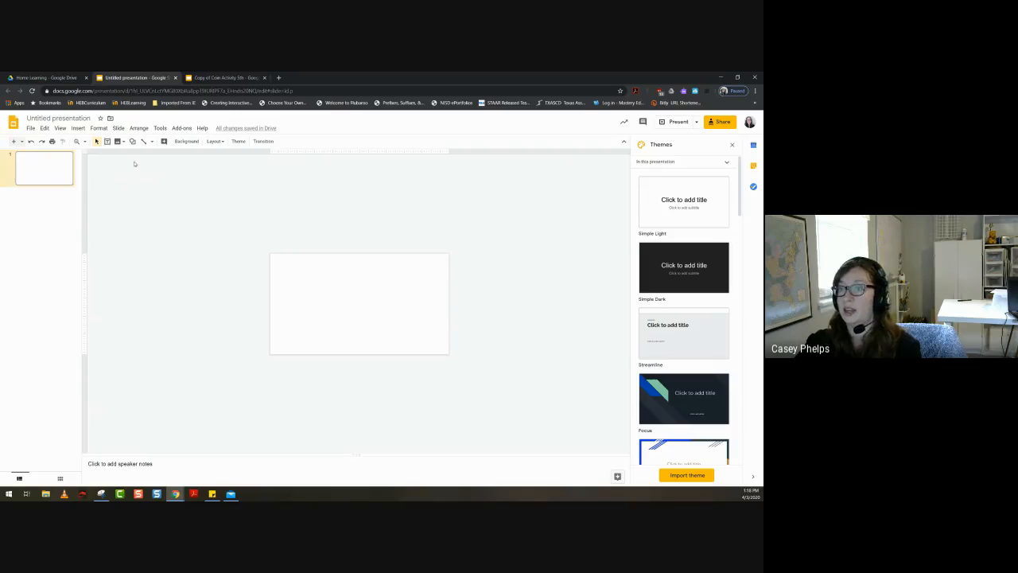
click(118, 142)
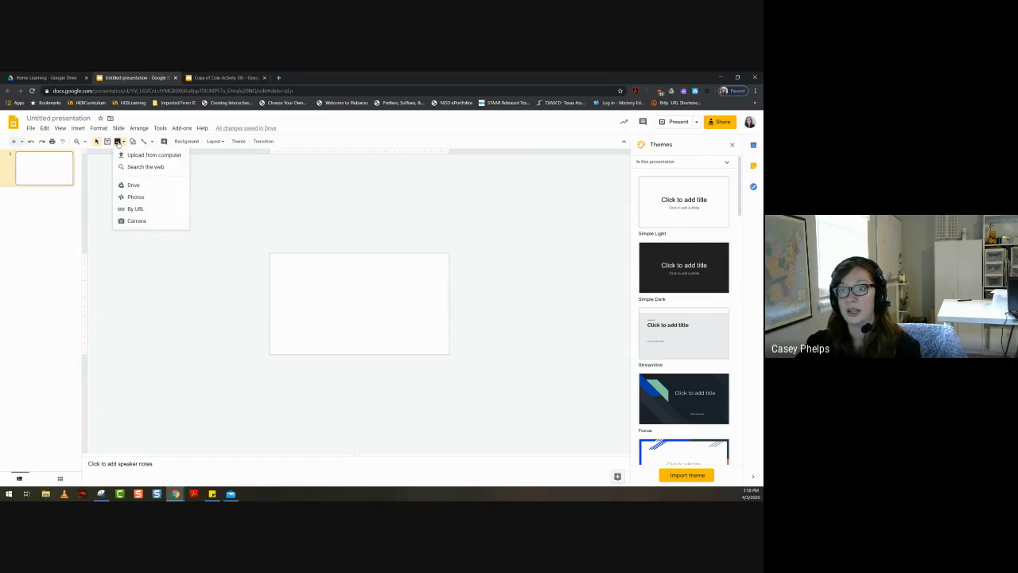
click(125, 167)
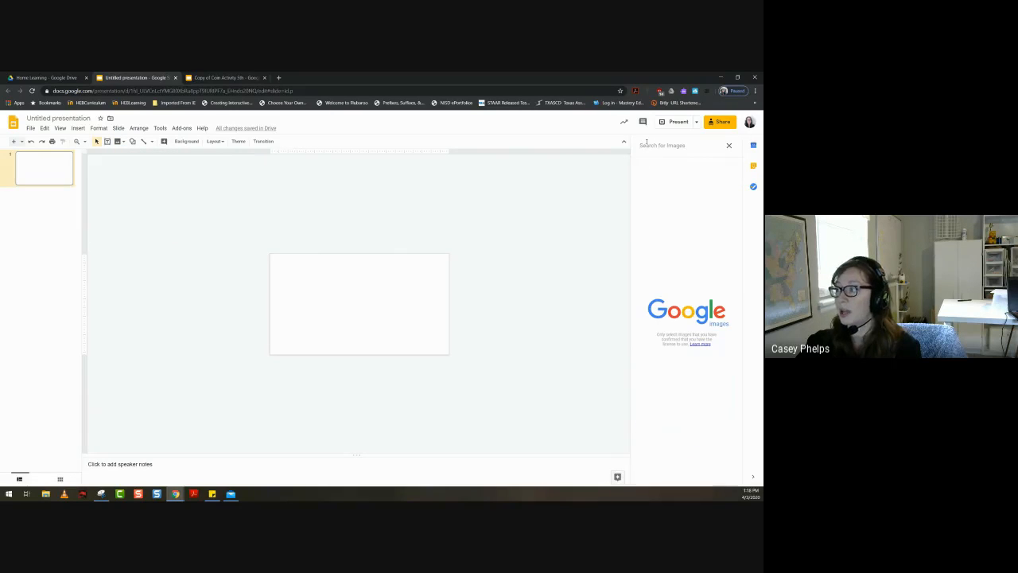
text(star)
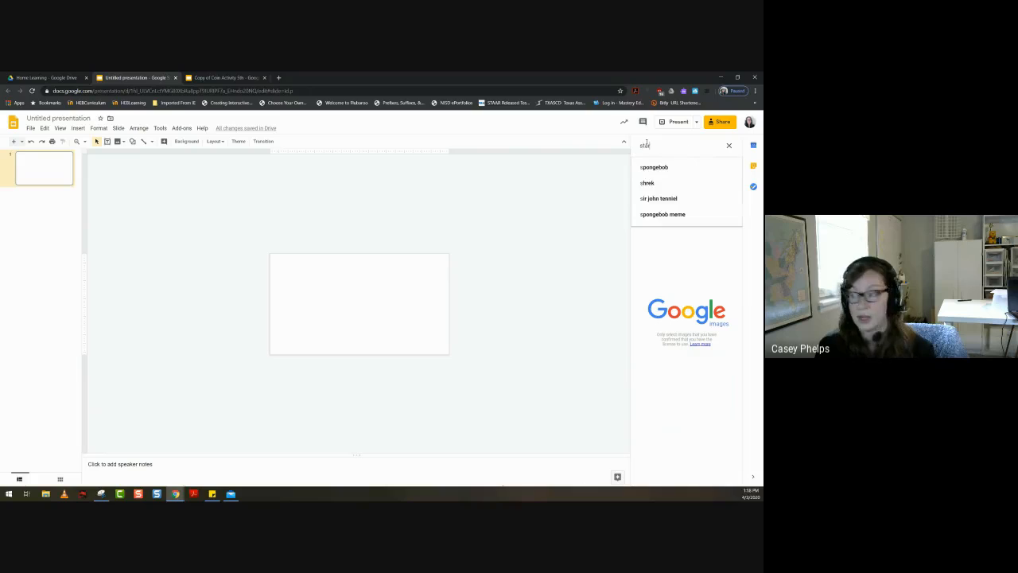
key(Return)
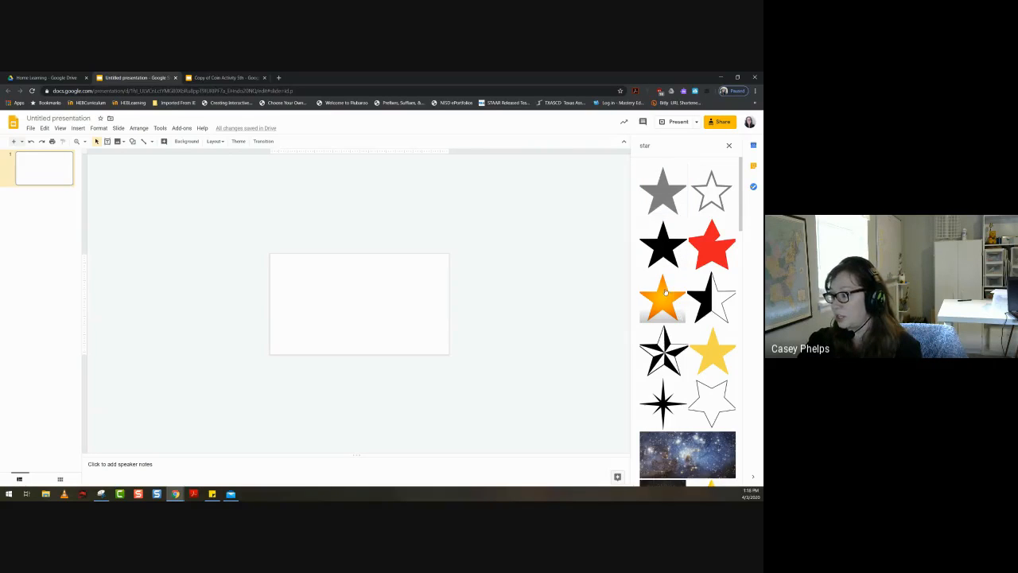
click(666, 292)
click(723, 477)
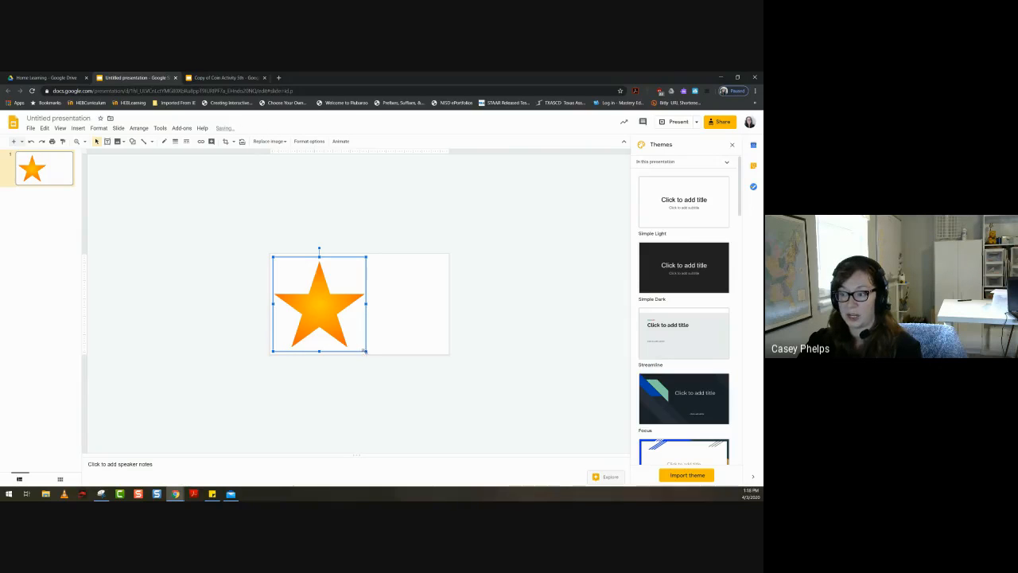
drag(364, 350, 246, 252)
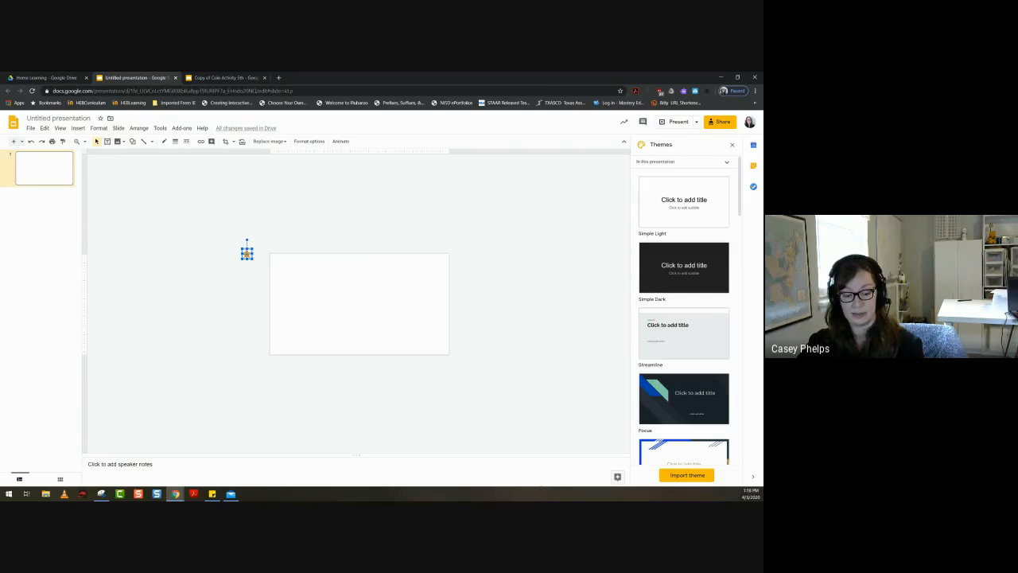
Duplicate the star repeatedly into a diagonal row and align all the copies by center and middle into a single stack
drag(246, 252, 310, 316)
click(175, 325)
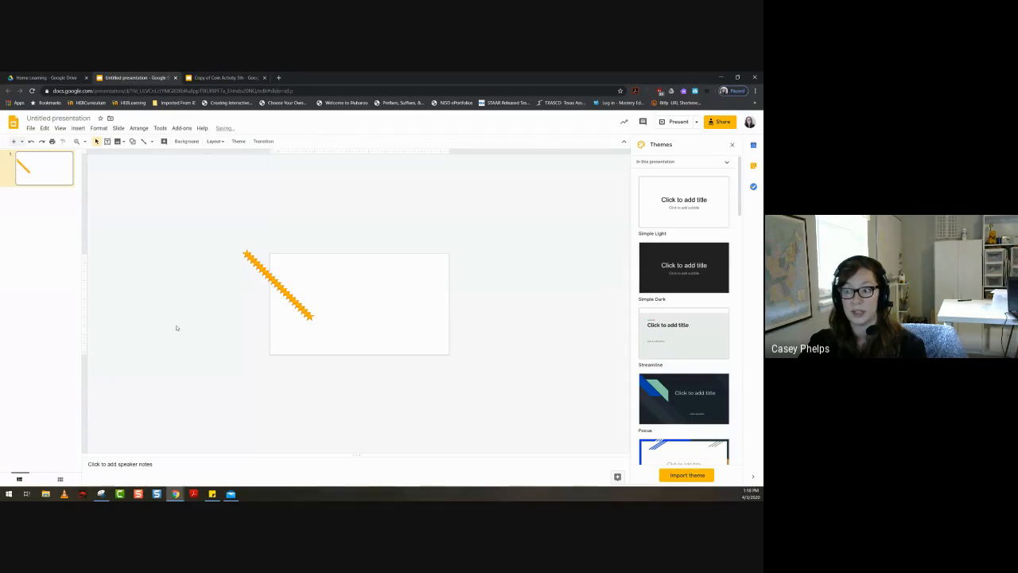
drag(214, 227, 333, 329)
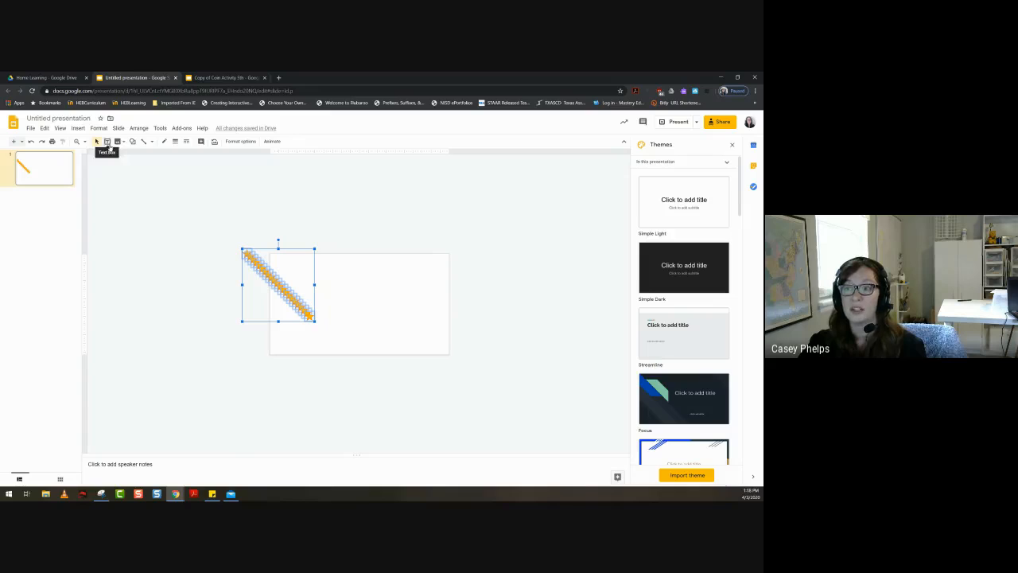
click(138, 130)
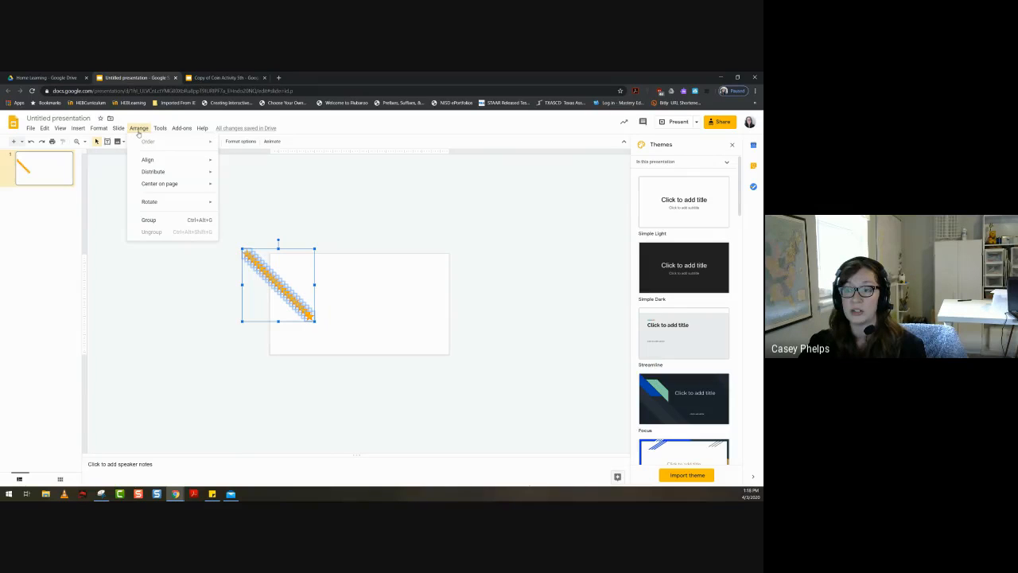
mouse_move(159, 160)
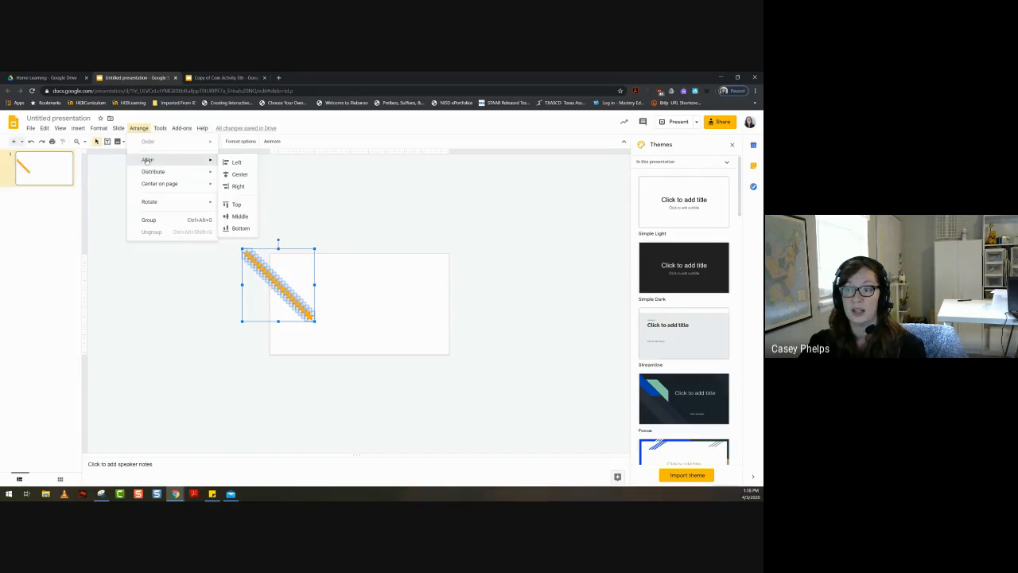
click(239, 175)
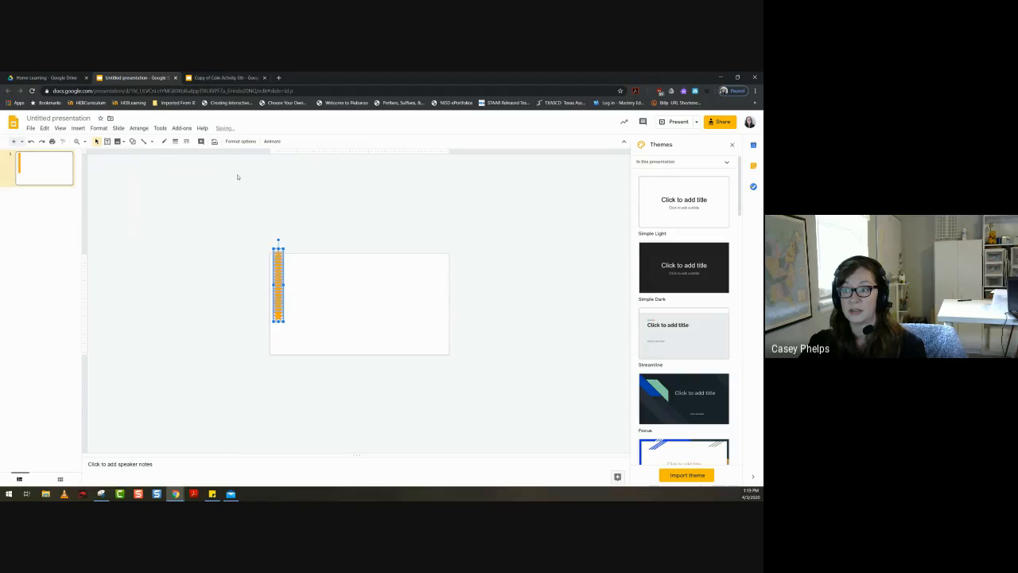
click(138, 128)
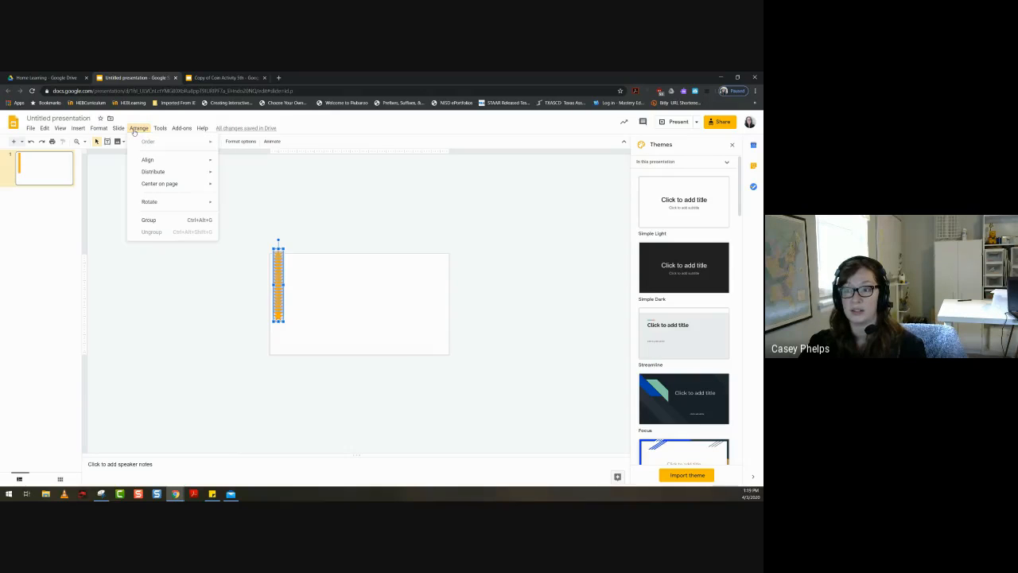
mouse_move(166, 164)
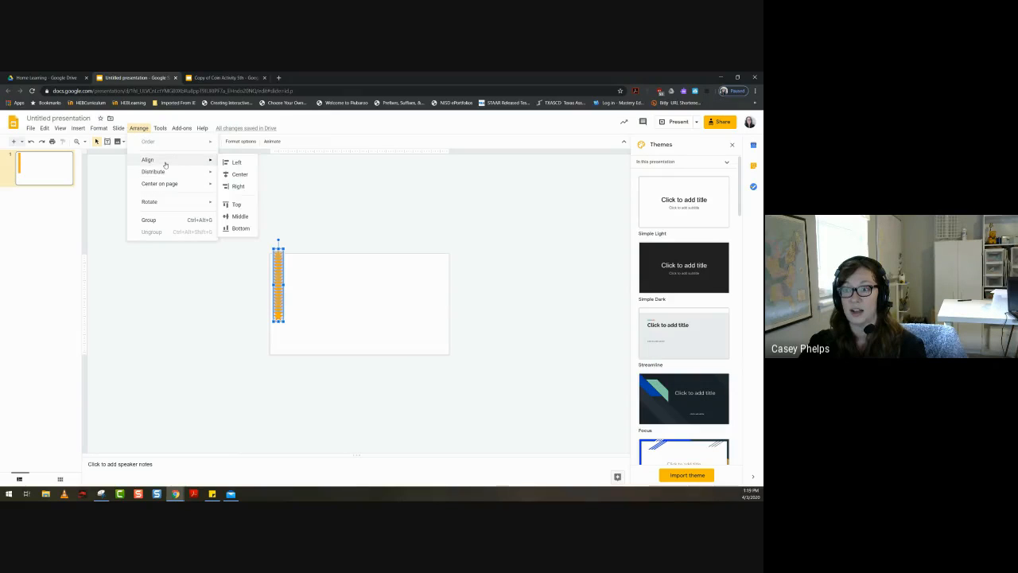
click(239, 216)
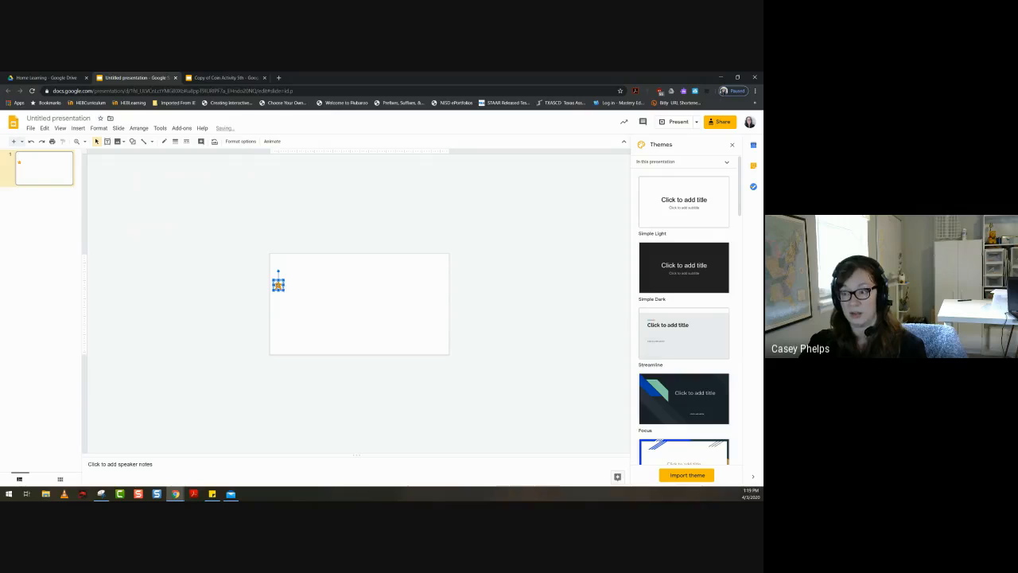
Move the stack of stars off the slide, just outside its left edge near the upper corner
drag(284, 286, 254, 269)
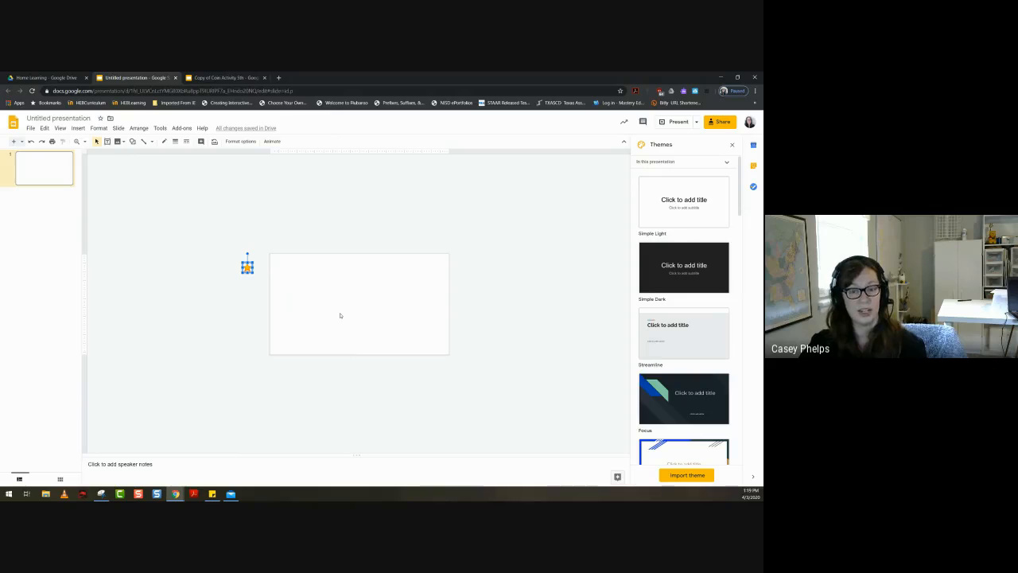
drag(248, 268, 255, 274)
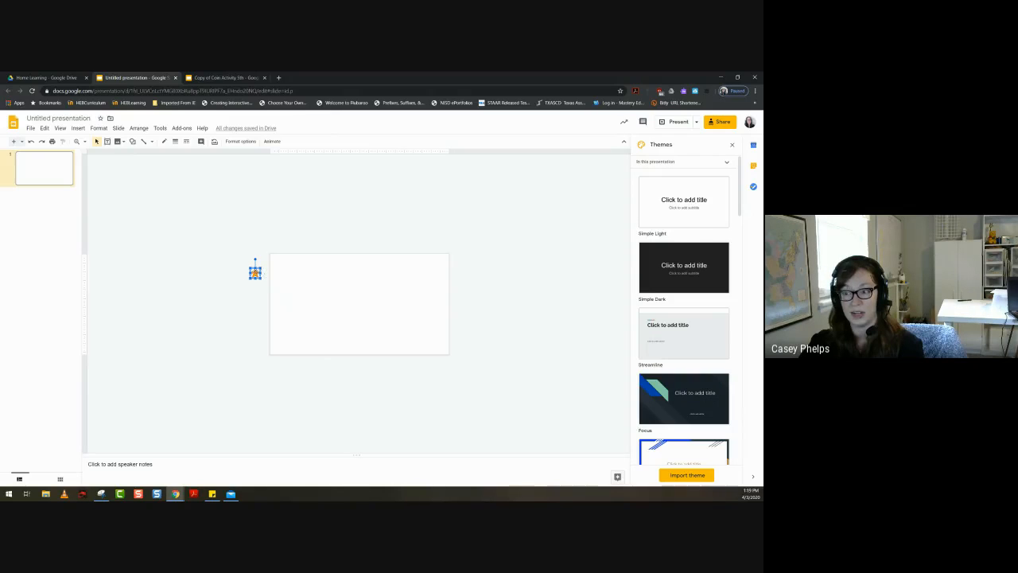
drag(254, 275, 254, 273)
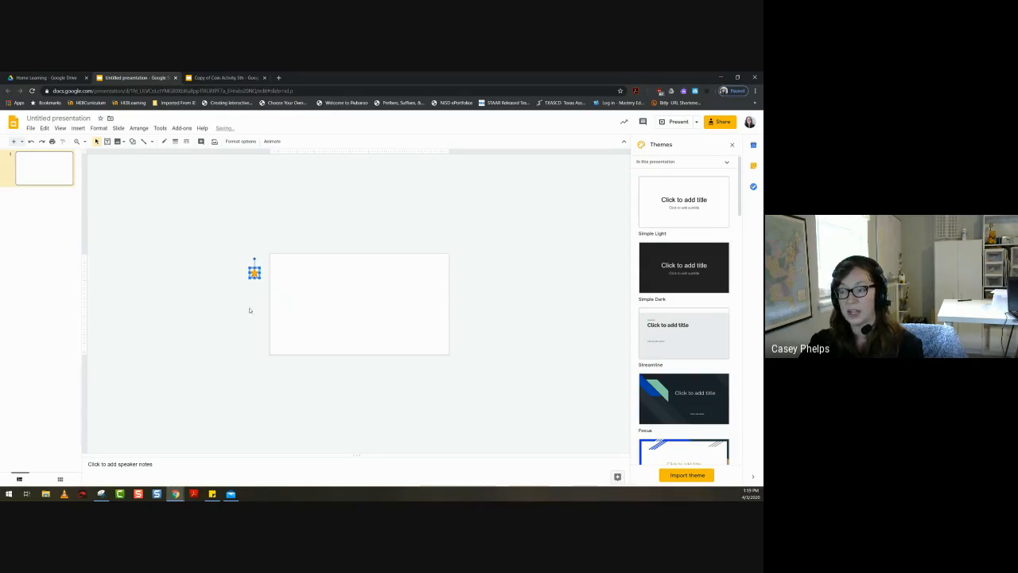
click(233, 345)
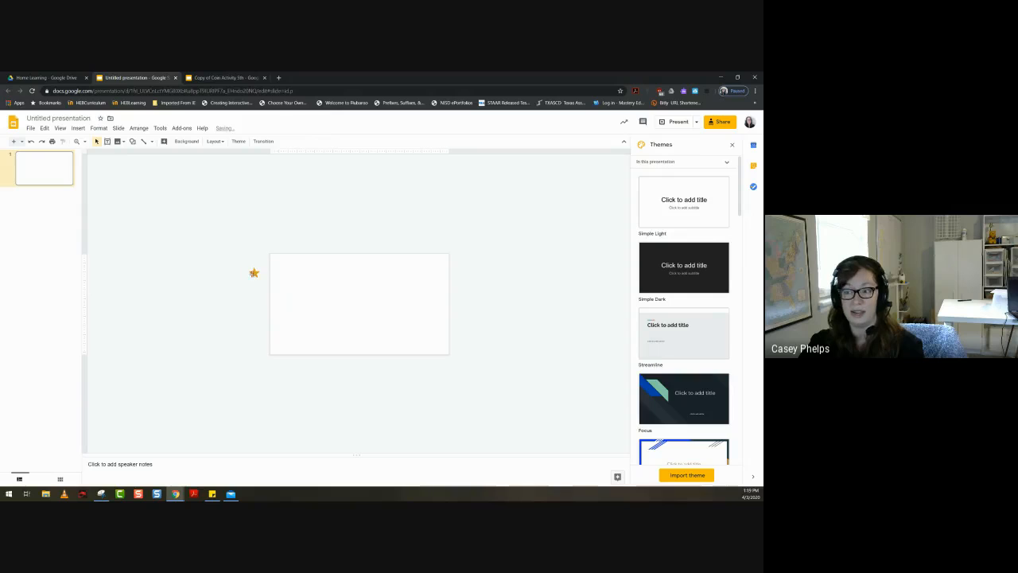
Move two stars from the stack onto the left part of the slide, one below the other
drag(254, 274, 313, 286)
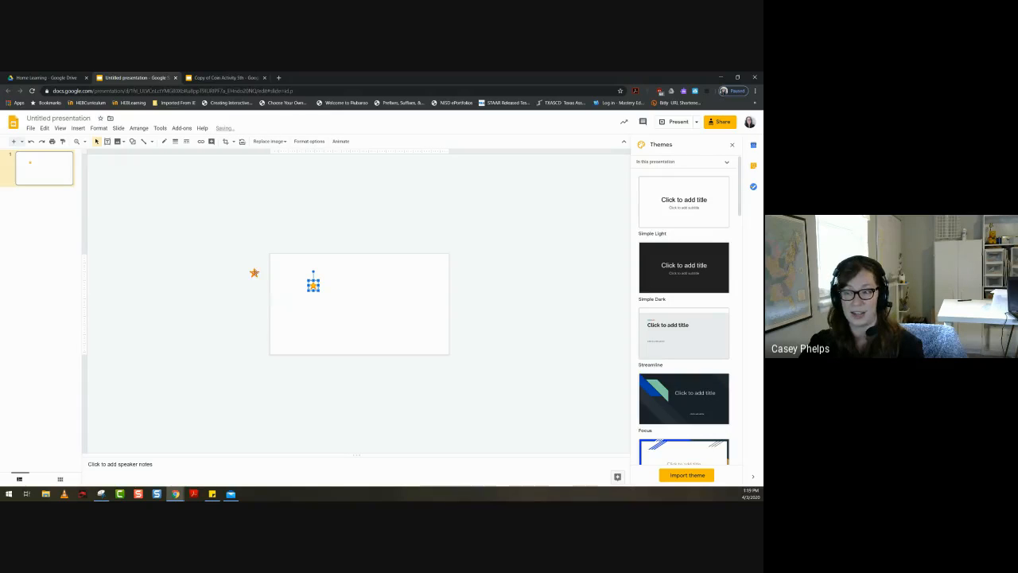
drag(254, 272, 318, 308)
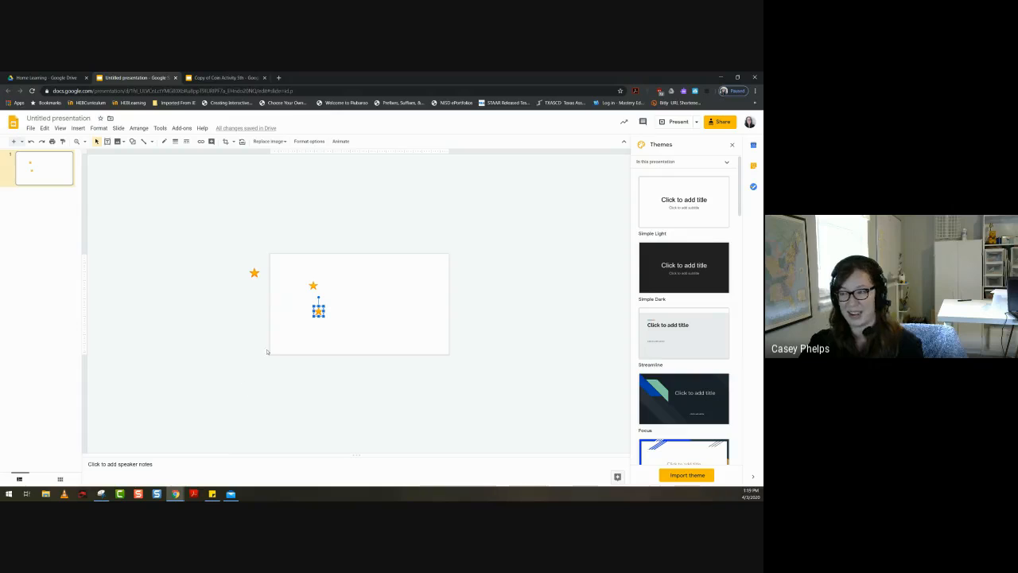
click(227, 217)
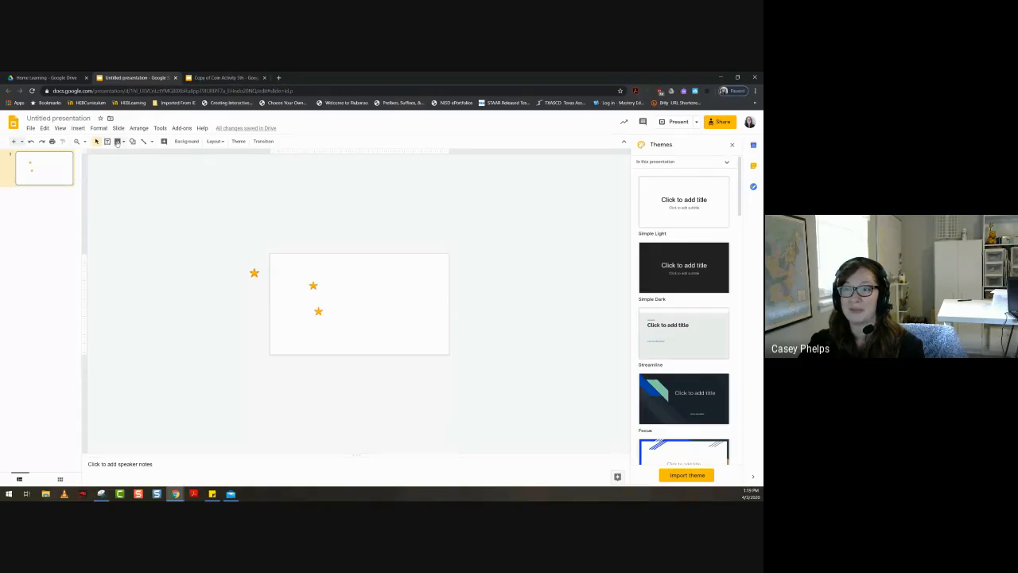
Search the web for images of "coin" from within the presentation
click(118, 141)
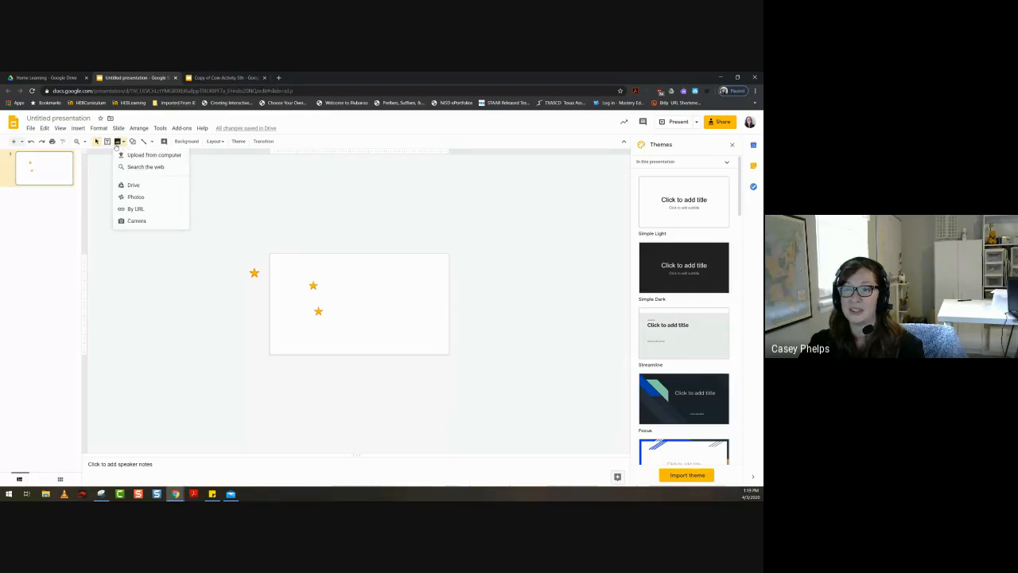
click(134, 169)
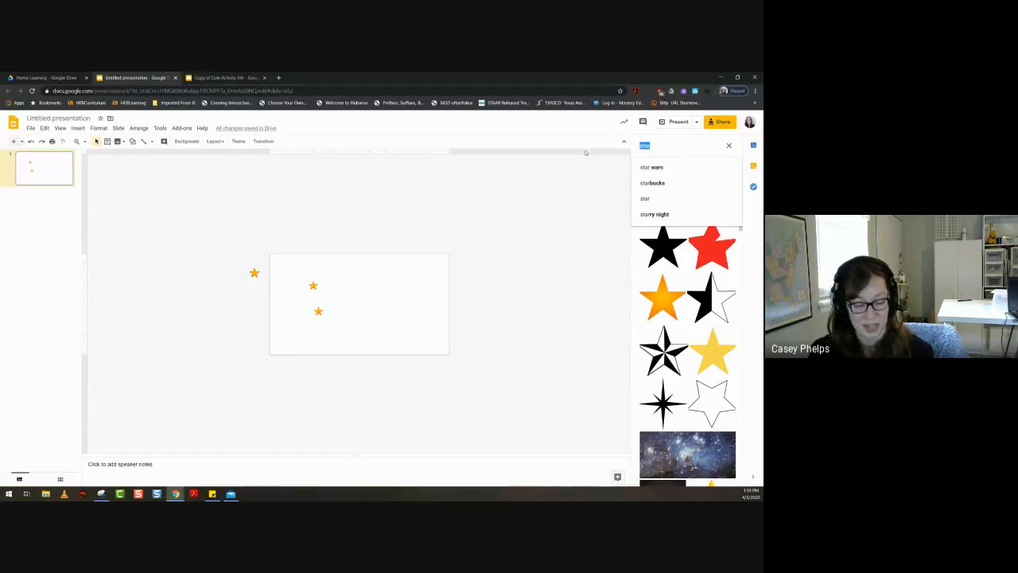
text(coim)
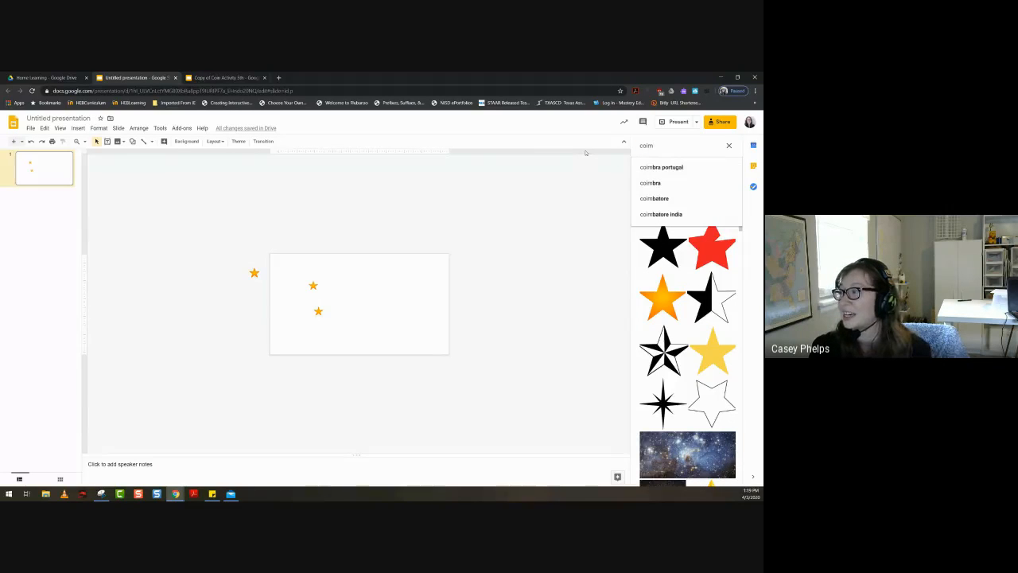
key(BackSpace)
text(n)
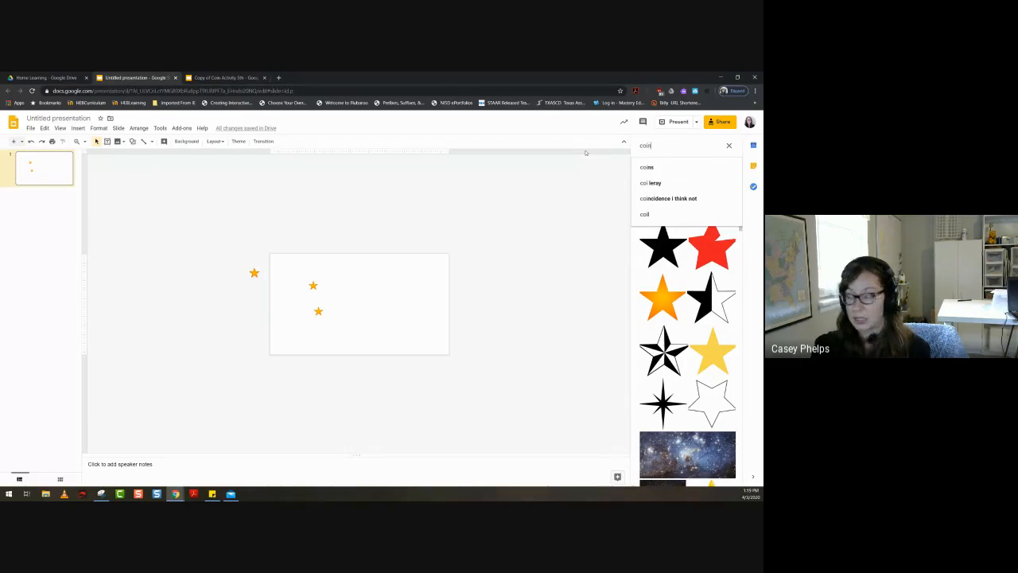
key(Return)
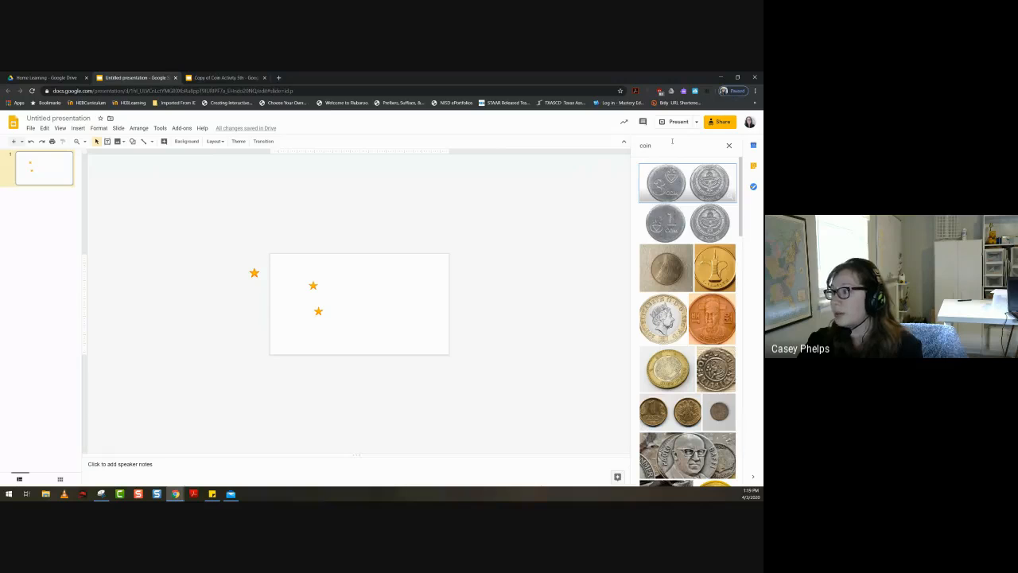
Search the web images for "penny" and insert the first two results, the heads and tails sides of a penny
triple_click(672, 144)
text(penny)
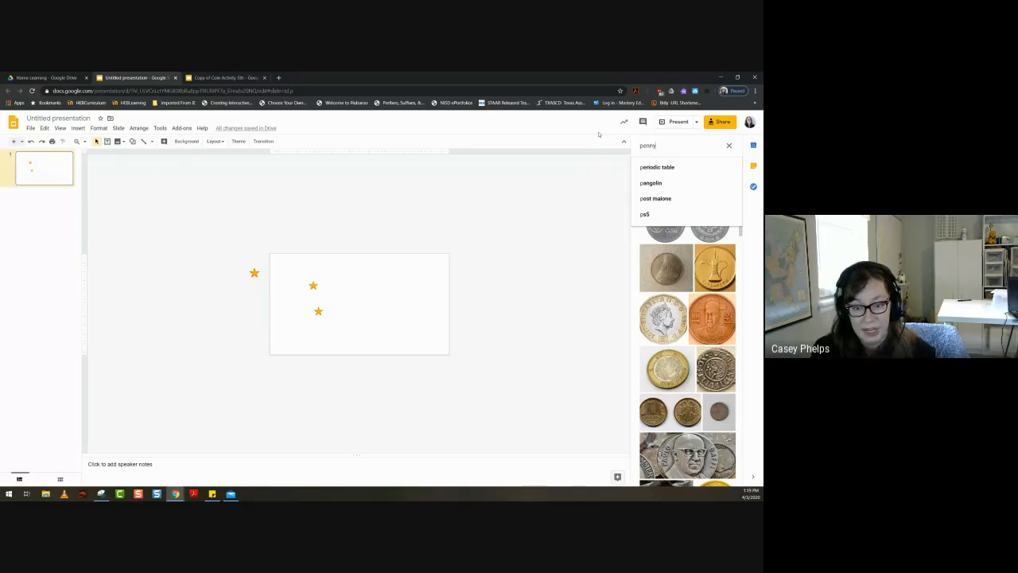
key(Return)
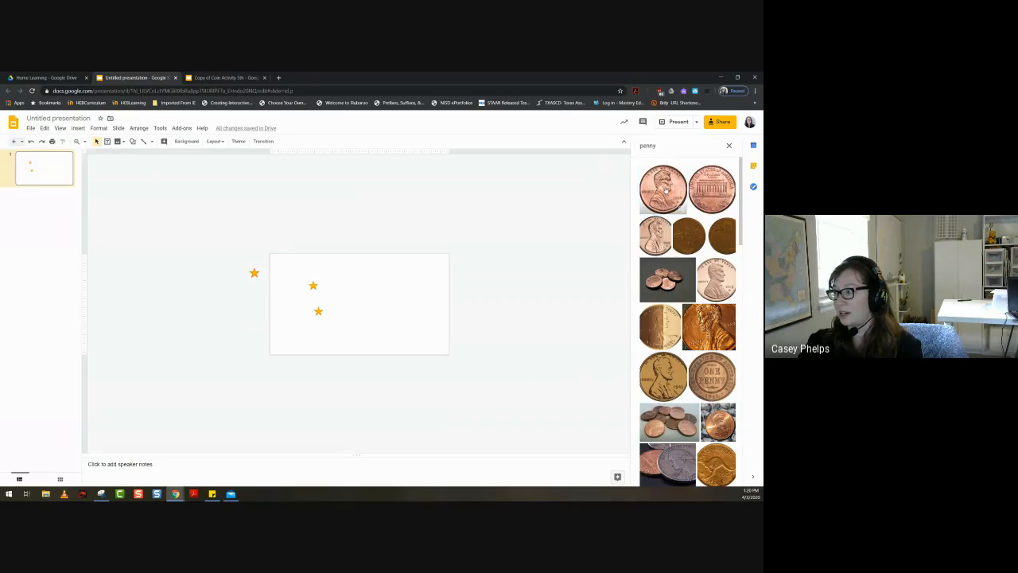
click(704, 201)
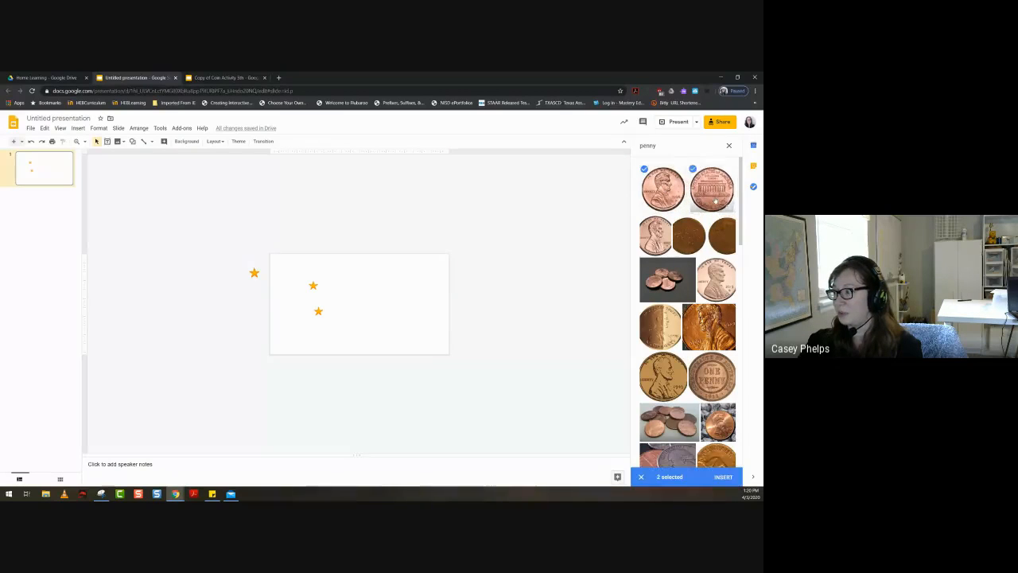
click(723, 476)
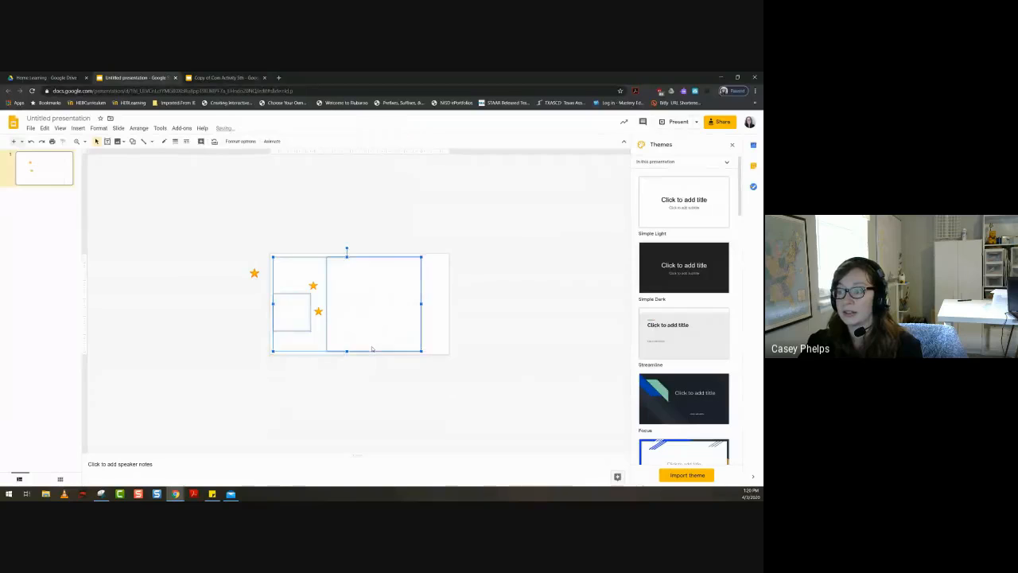
click(364, 391)
Shrink both pennies to small icons of similar size and place the tails penny directly below the heads penny near the slide's upper-right corner
click(333, 344)
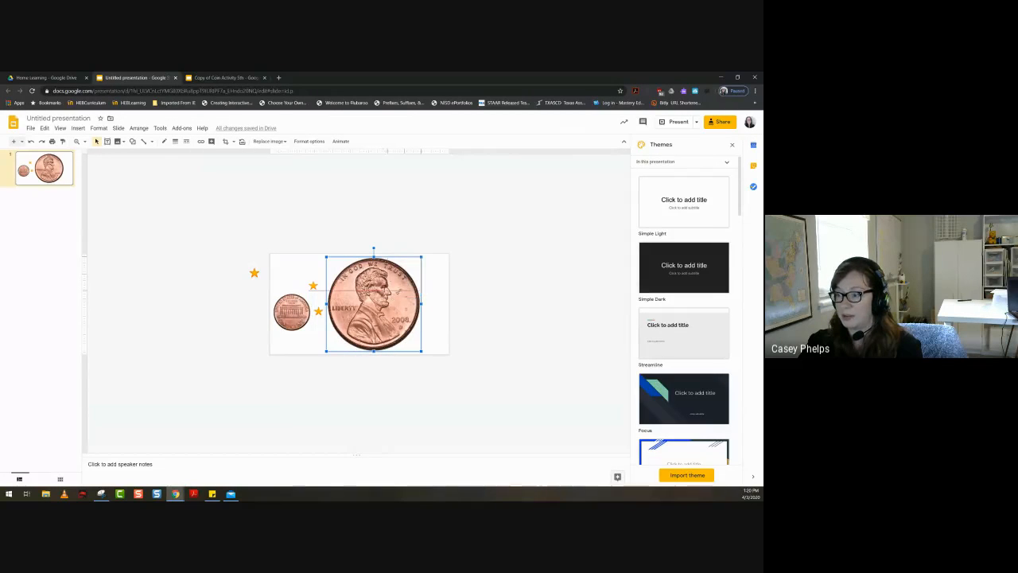
drag(400, 284, 408, 274)
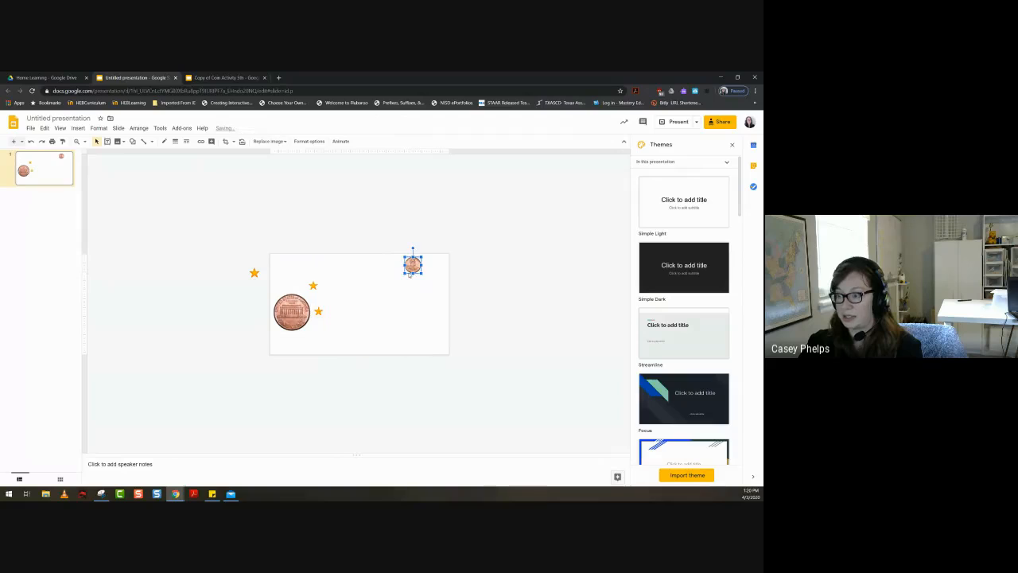
drag(306, 308, 409, 284)
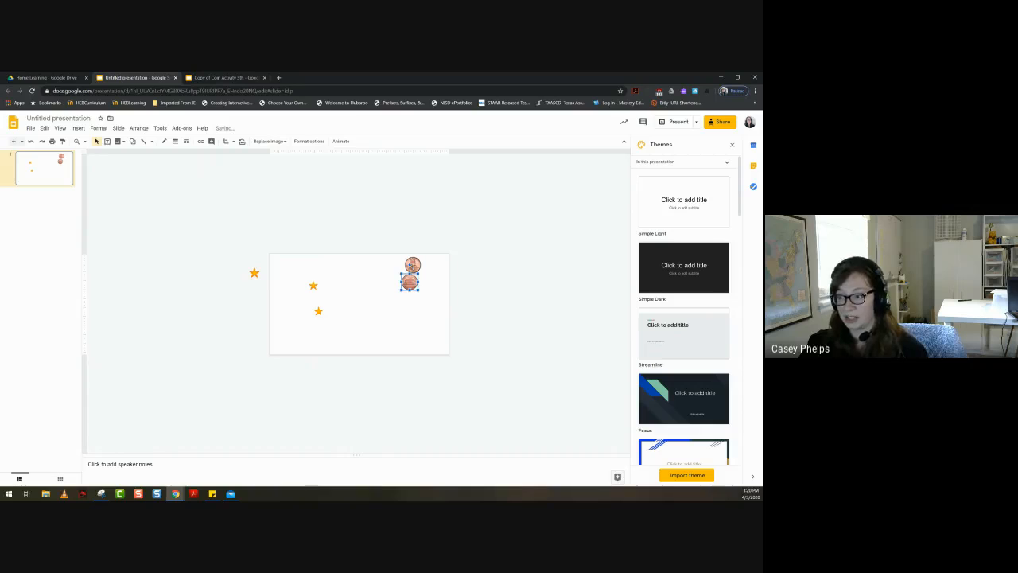
Duplicate the heads and tails pennies together repeatedly to make a long diagonal double row of coins
click(412, 265)
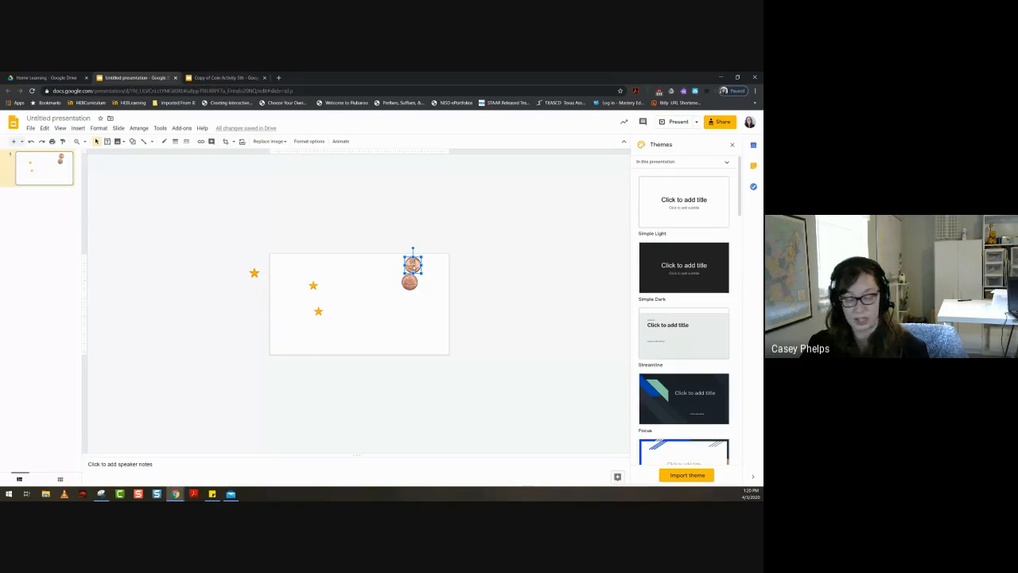
shift+click(409, 282)
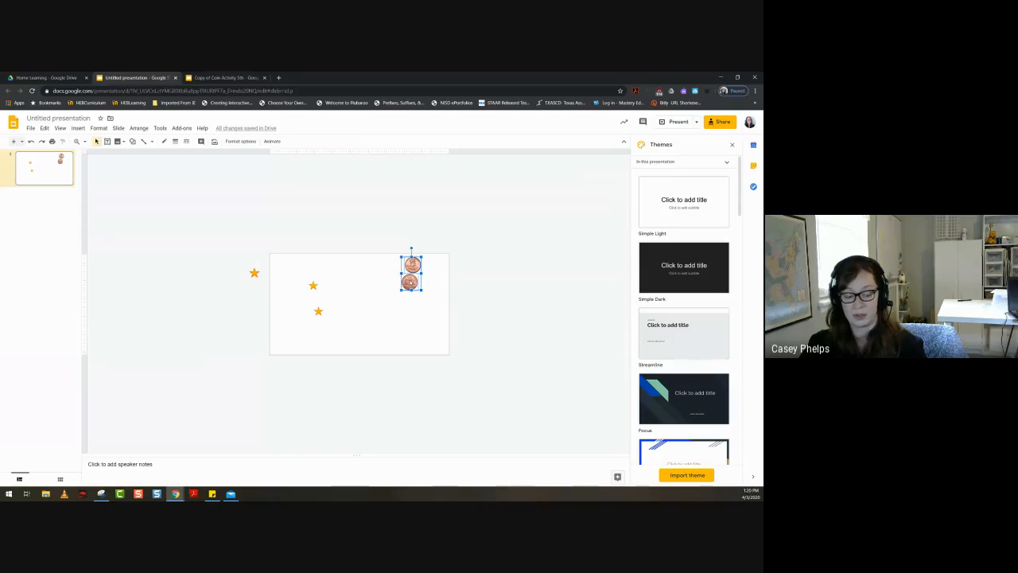
key(ctrl+d)
key(ctrl+d)
key(ctrl+d)
key(ctrl+d)
key(ctrl+d)
key(ctrl+d)
key(ctrl+d)
key(ctrl+d)
key(ctrl+d)
key(ctrl+d)
key(ctrl+d)
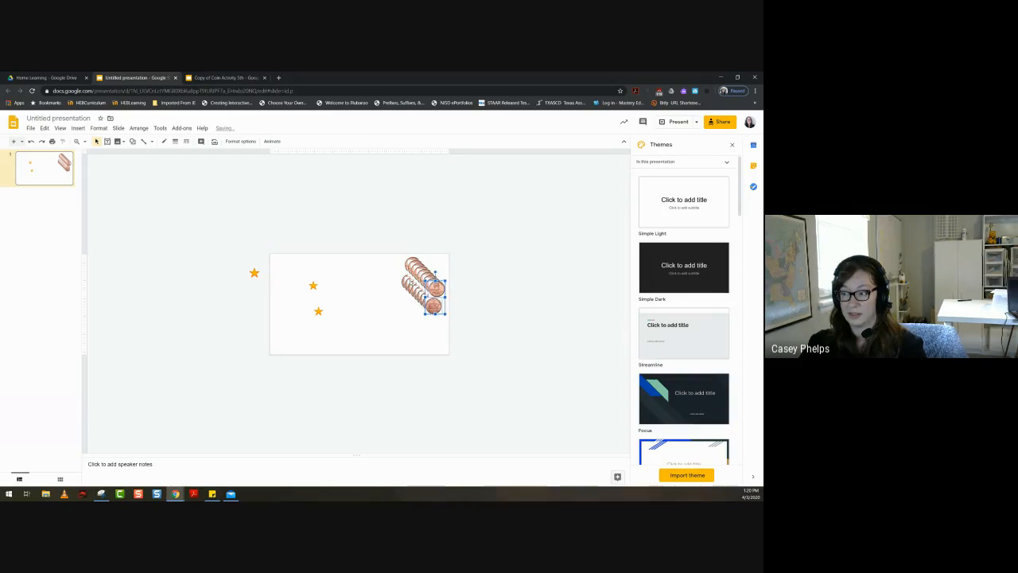
key(ctrl+d)
key(ctrl+d)
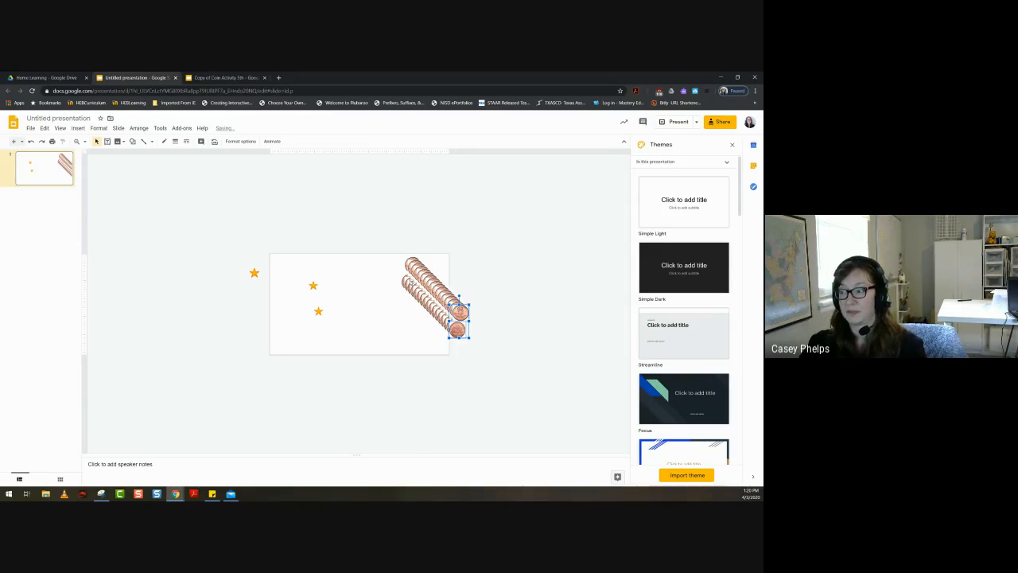
Align all the pennies by center and middle so they form a single stack near the slide's right edge
click(389, 249)
drag(388, 244, 492, 345)
click(139, 128)
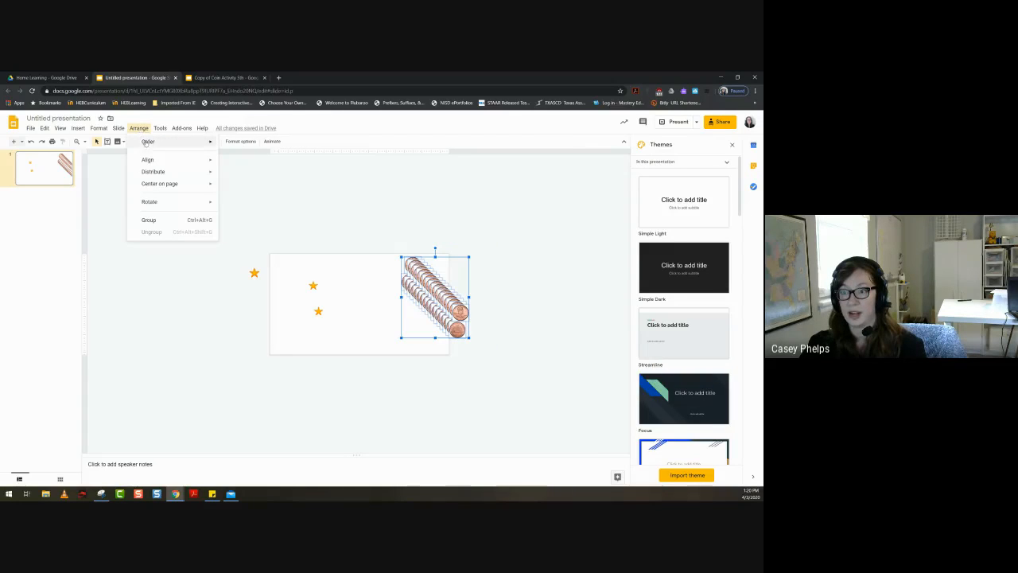
mouse_move(208, 160)
click(237, 174)
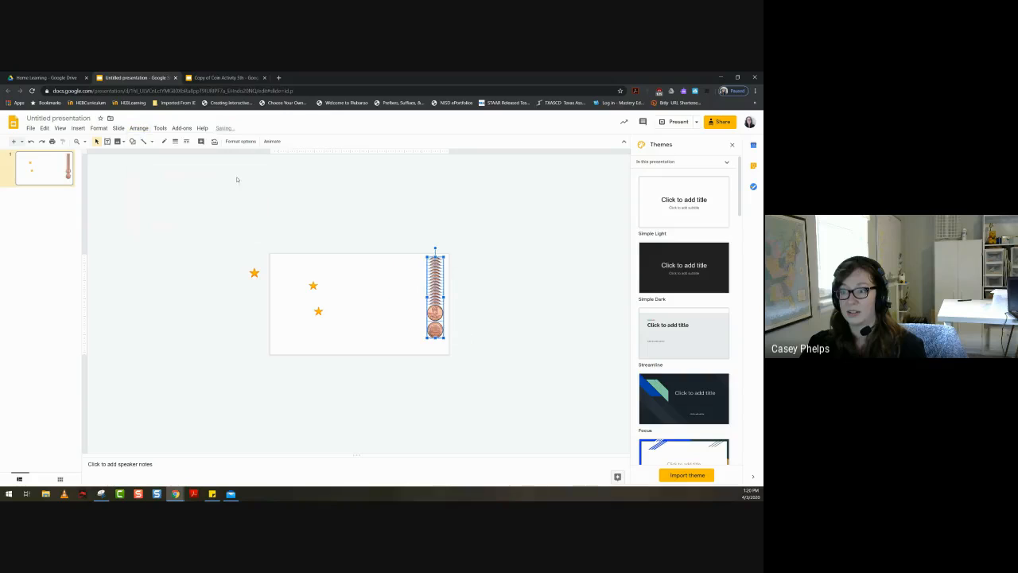
click(139, 129)
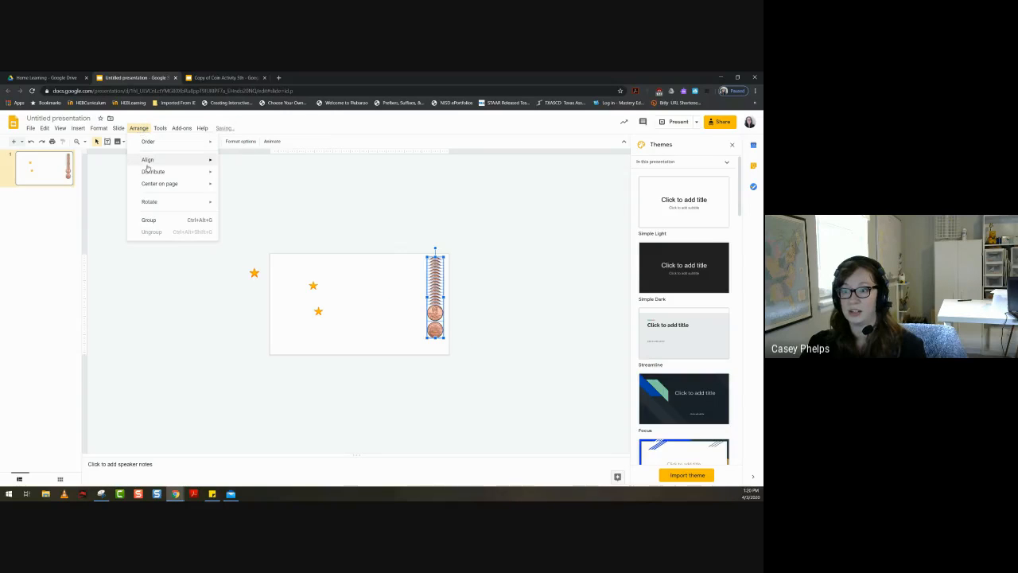
mouse_move(208, 160)
click(238, 215)
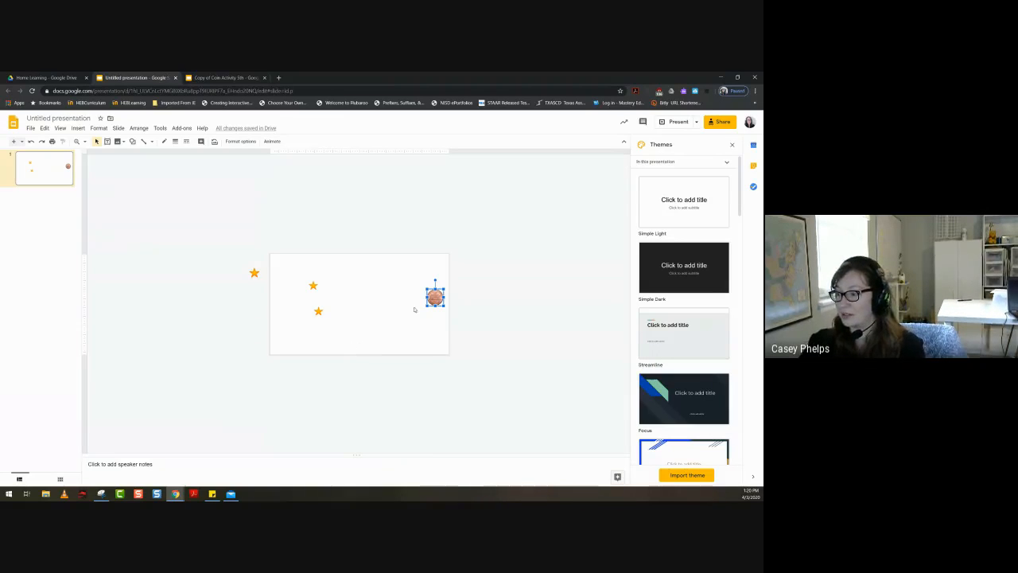
Move the penny stack off the slide's left edge, directly below the star stack
drag(434, 297, 258, 298)
click(261, 404)
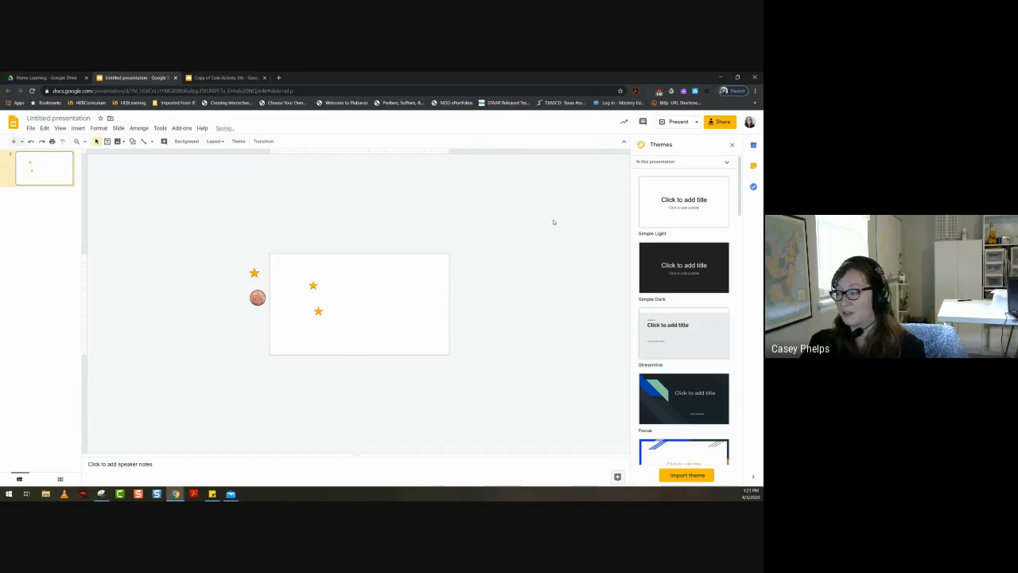
Search the web images for "bear"
click(118, 142)
click(139, 166)
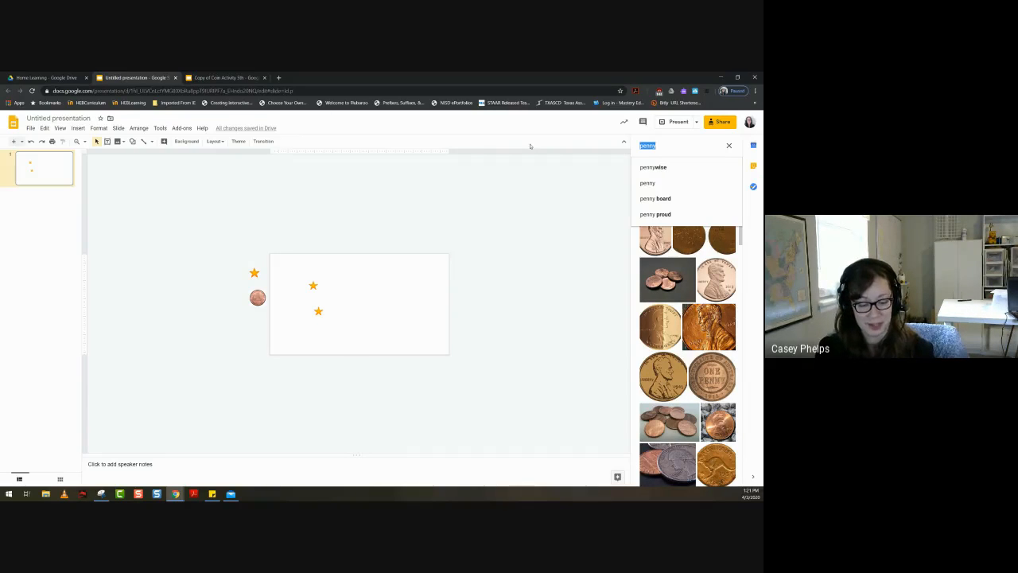
text(bear)
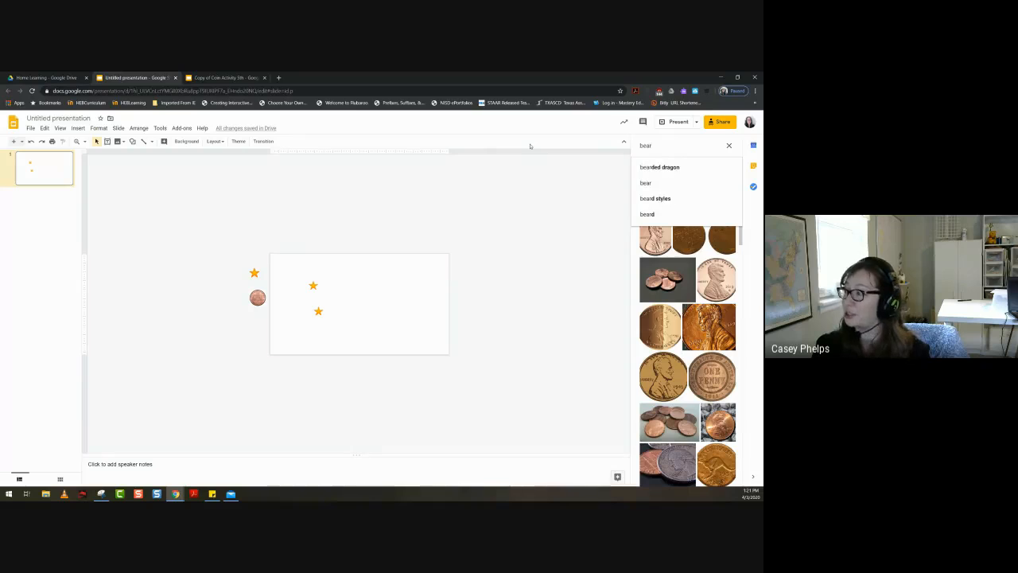
key(Return)
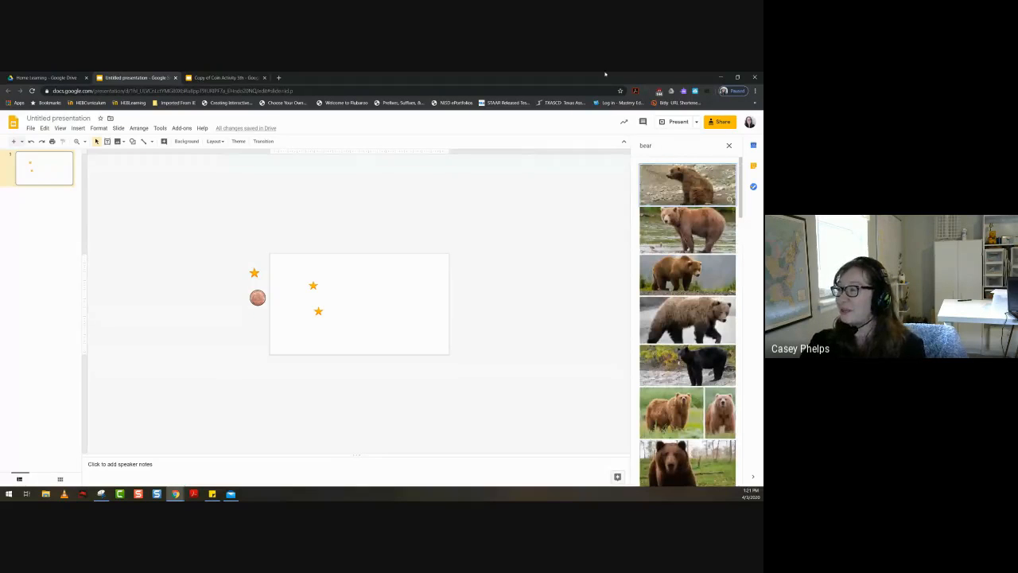
Search the web images for "gummy bear" and insert the picture of a single orange gummy bear
click(665, 147)
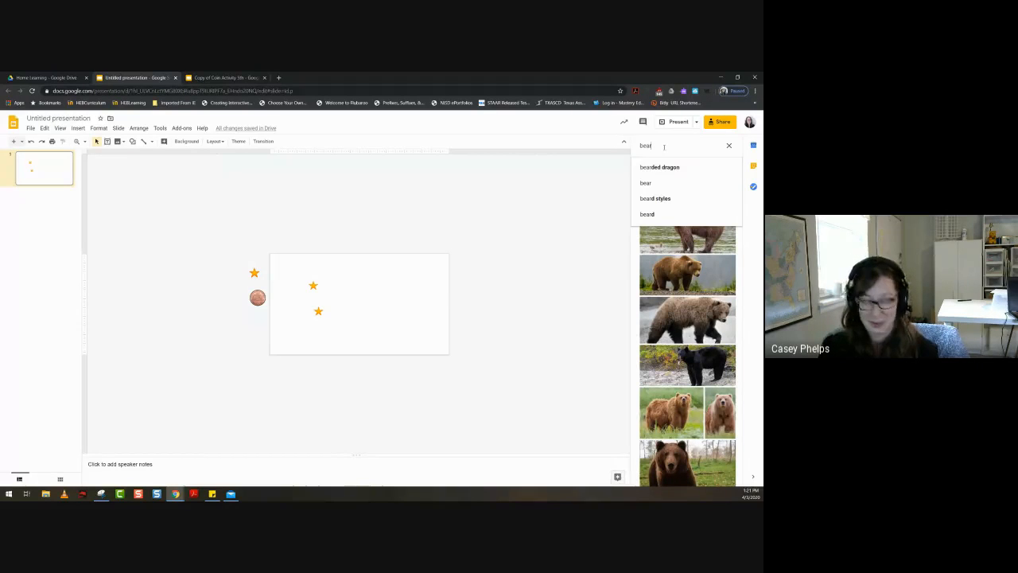
key(BackSpace)
key(BackSpace)
key(BackSpace)
key(BackSpace)
text(gum)
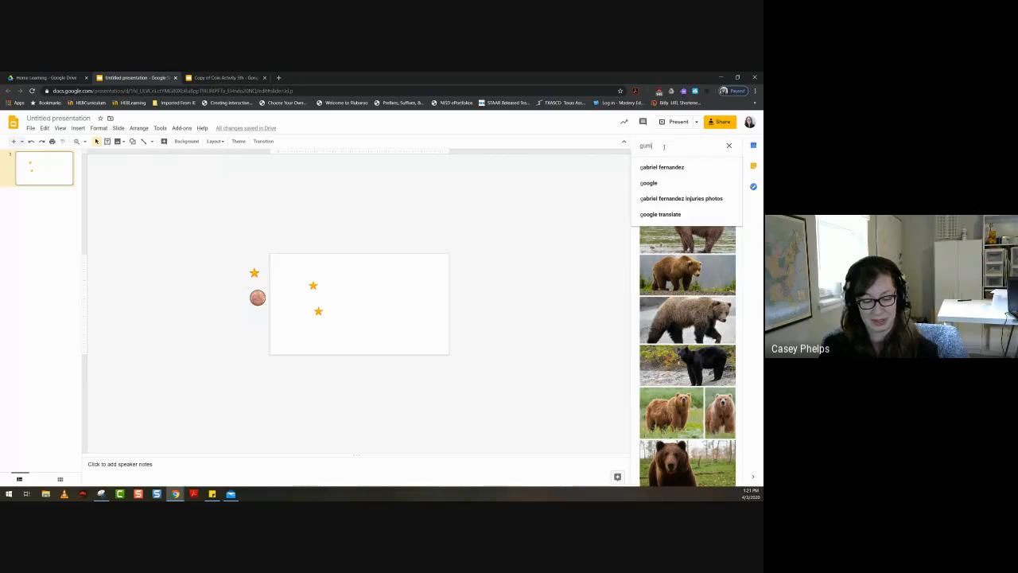
text(my bear)
key(Return)
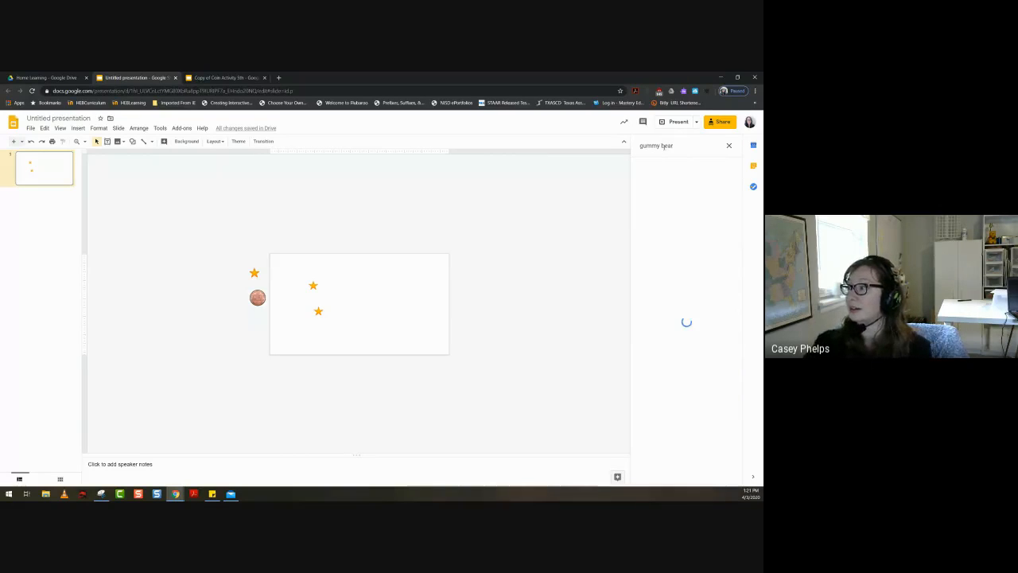
scroll(655, 379, down, 1)
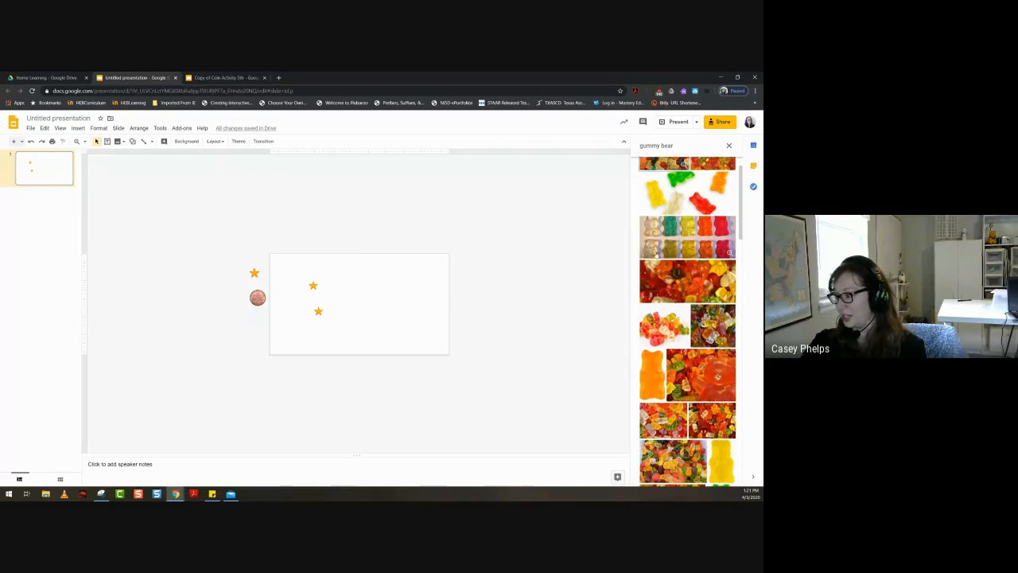
click(656, 379)
scroll(656, 379, down, 2)
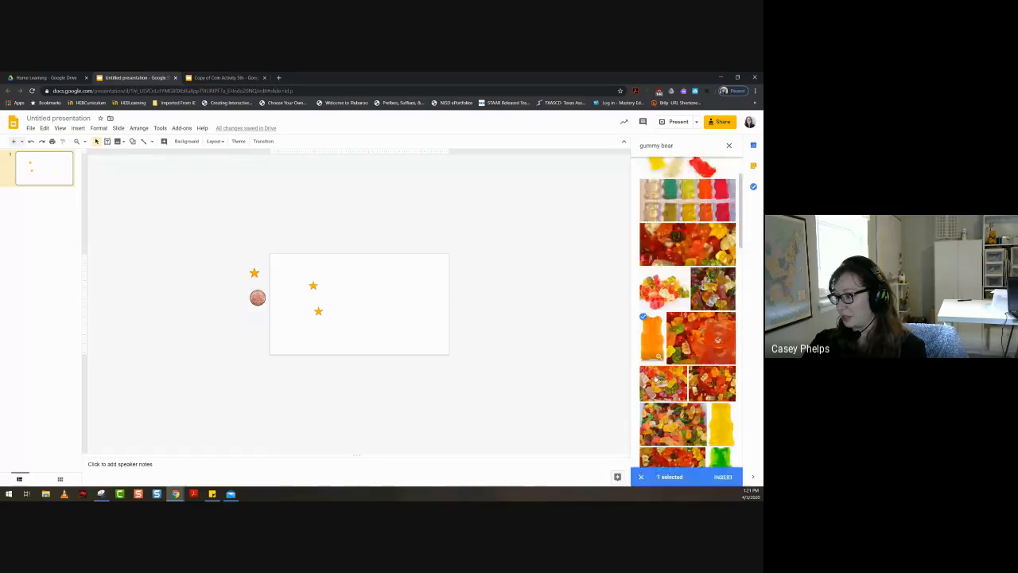
click(723, 475)
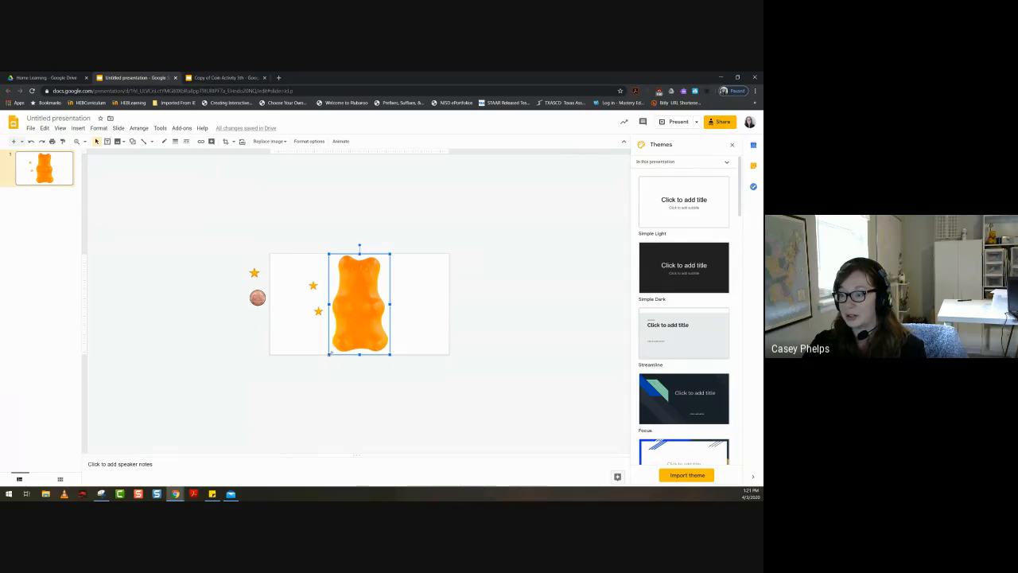
Shrink the gummy bear to a small icon and duplicate it repeatedly into a long diagonal row on the slide's right half
key(ctrl+z)
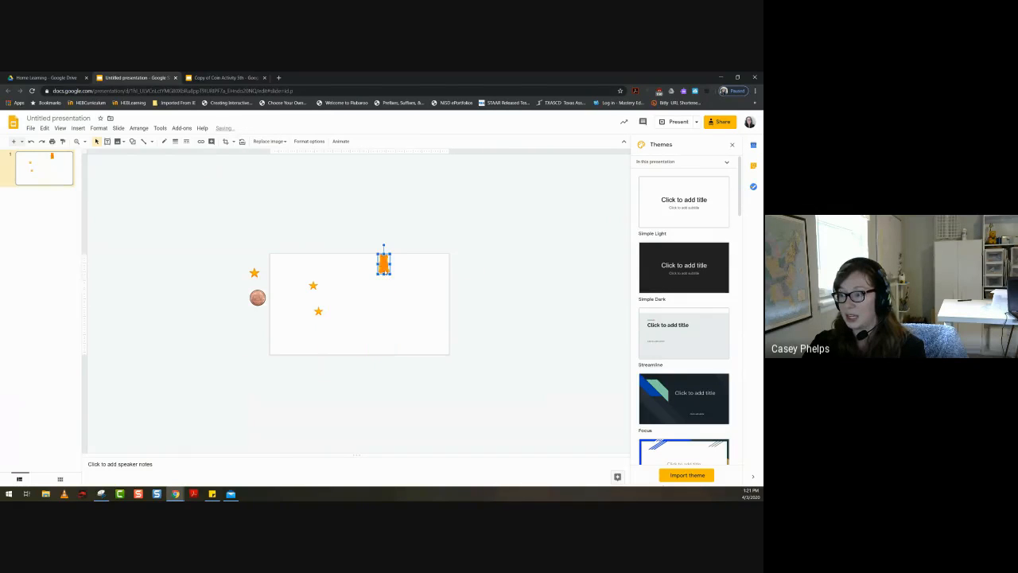
drag(383, 268, 437, 320)
Align all the gummy bears by center and middle so they form a single stack
drag(353, 222, 469, 356)
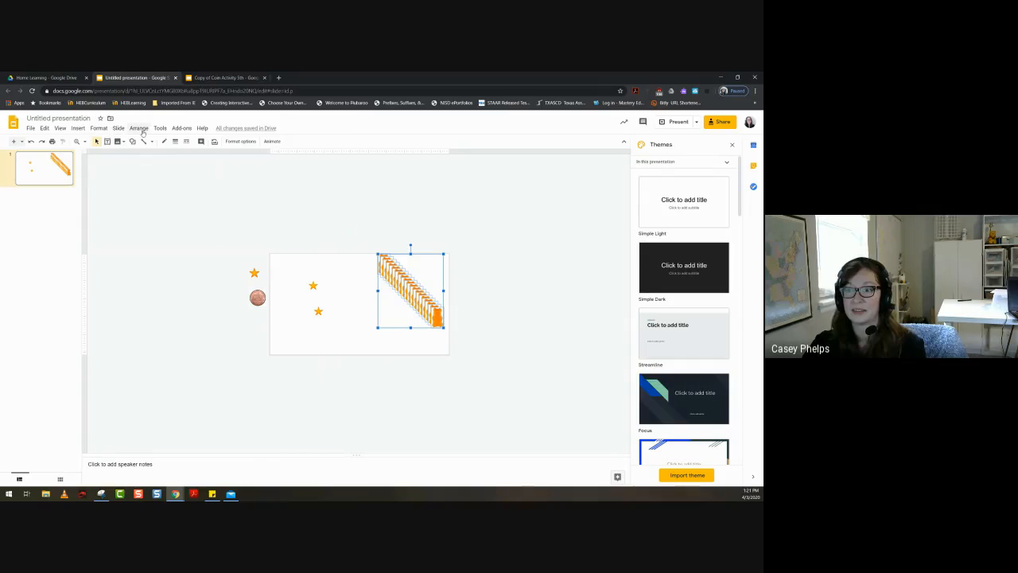
click(138, 128)
mouse_move(183, 163)
click(230, 179)
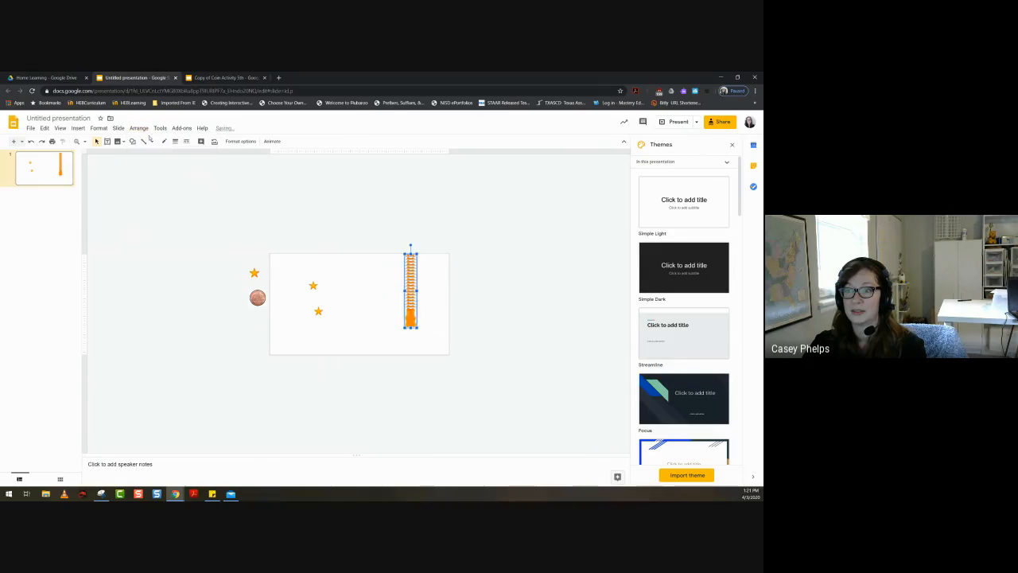
click(138, 128)
click(235, 216)
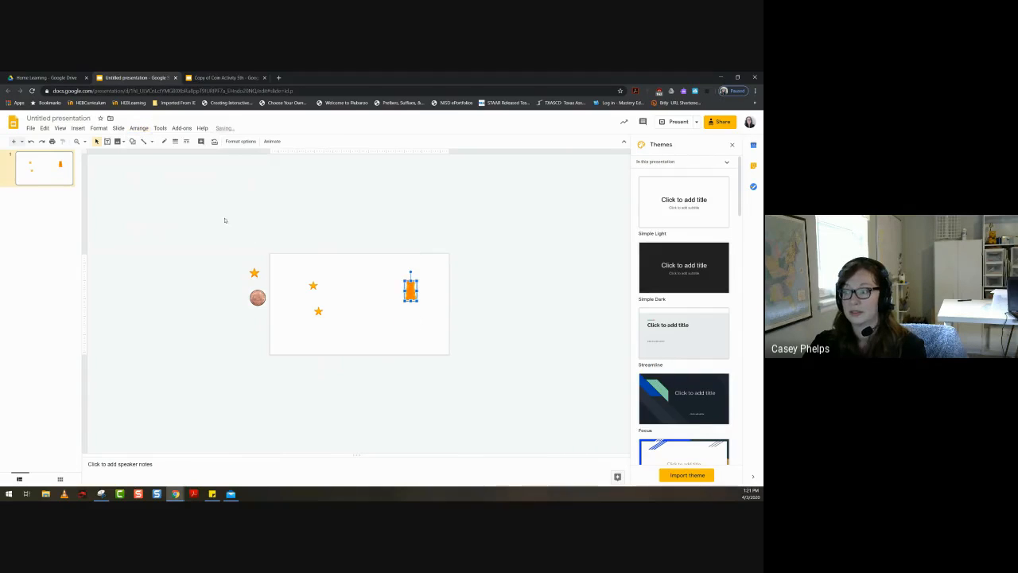
Move the gummy bear stack off the slide below the pennies and return the two loose stars to the star stack
drag(409, 293, 251, 327)
click(312, 284)
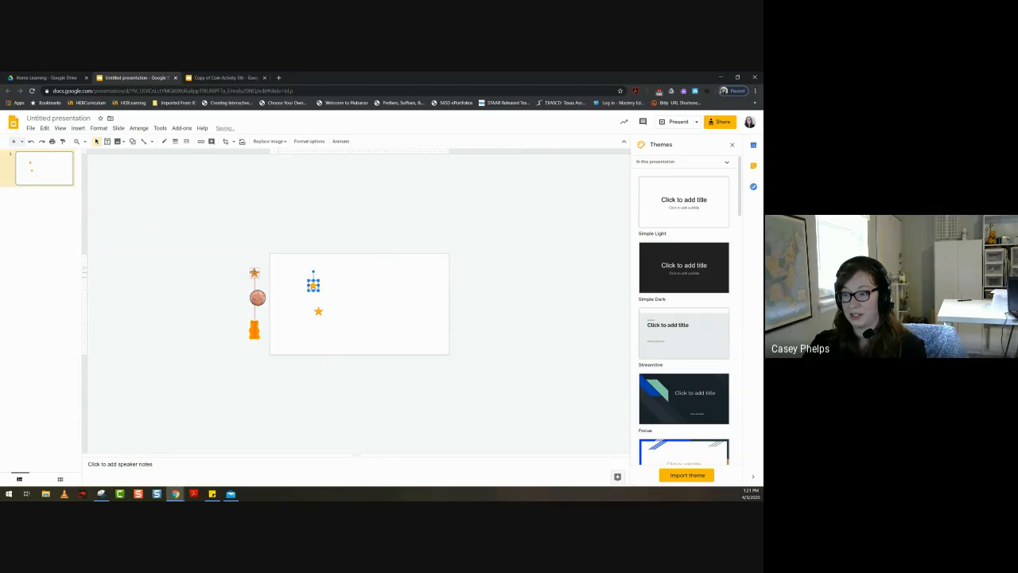
drag(312, 285, 253, 273)
drag(318, 311, 254, 273)
click(363, 407)
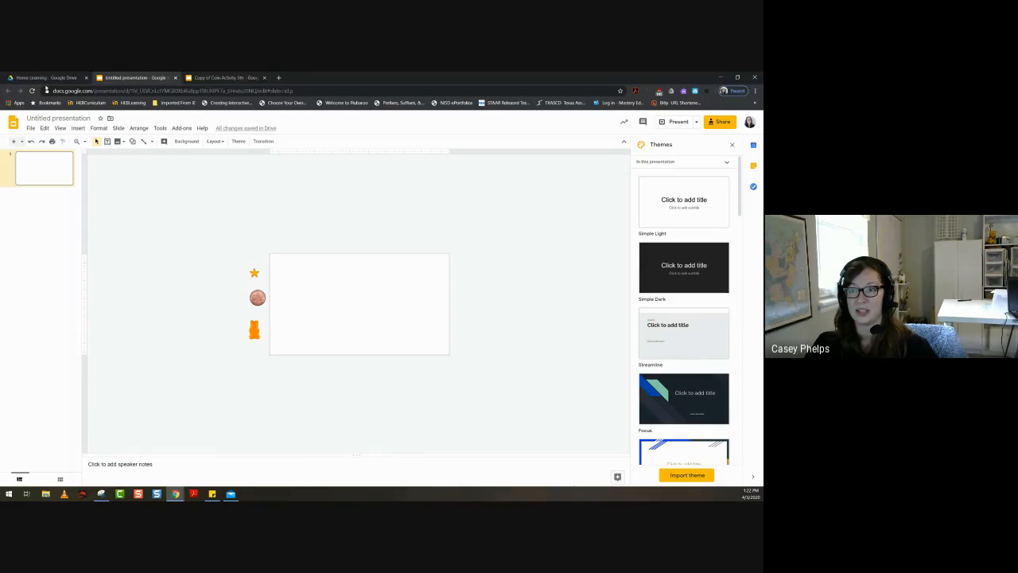
Switch to the "Copy of Coin Activity 5th" presentation to examine its movable coins and bills
click(228, 78)
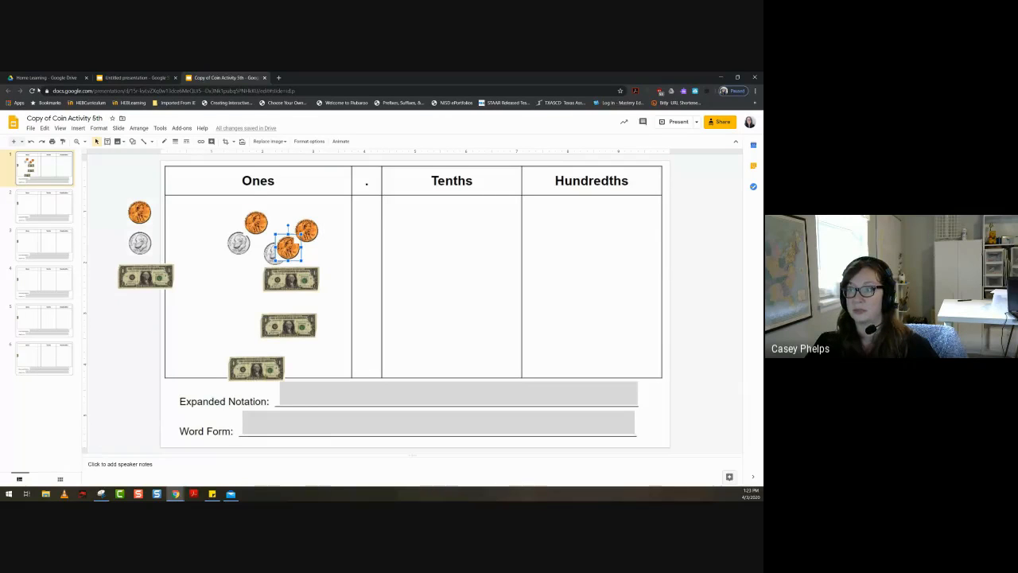
Open the HEB Curriculum site in a new browser tab and go to its 5th Grade curriculum course
key(ctrl+t)
click(299, 265)
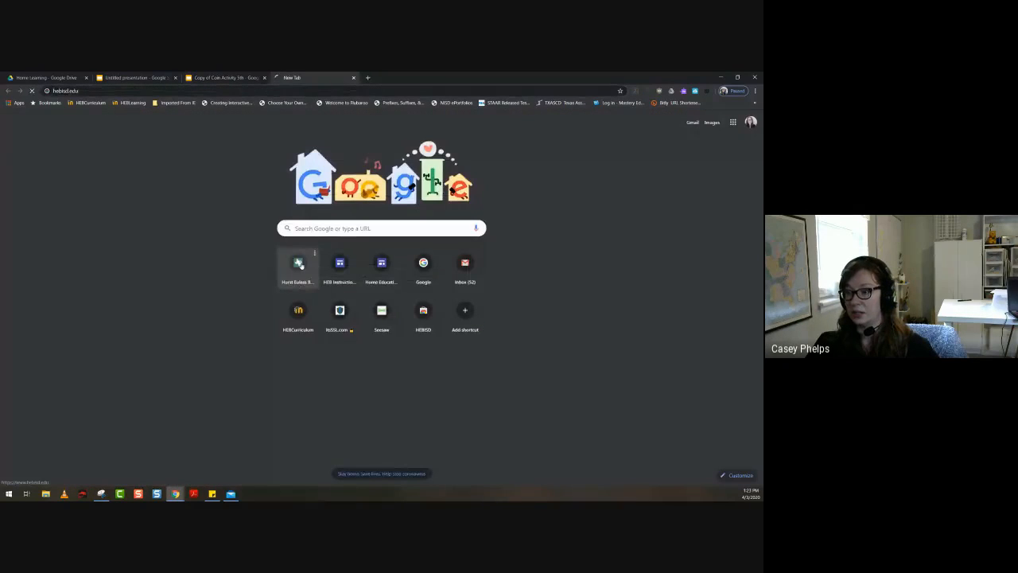
click(91, 104)
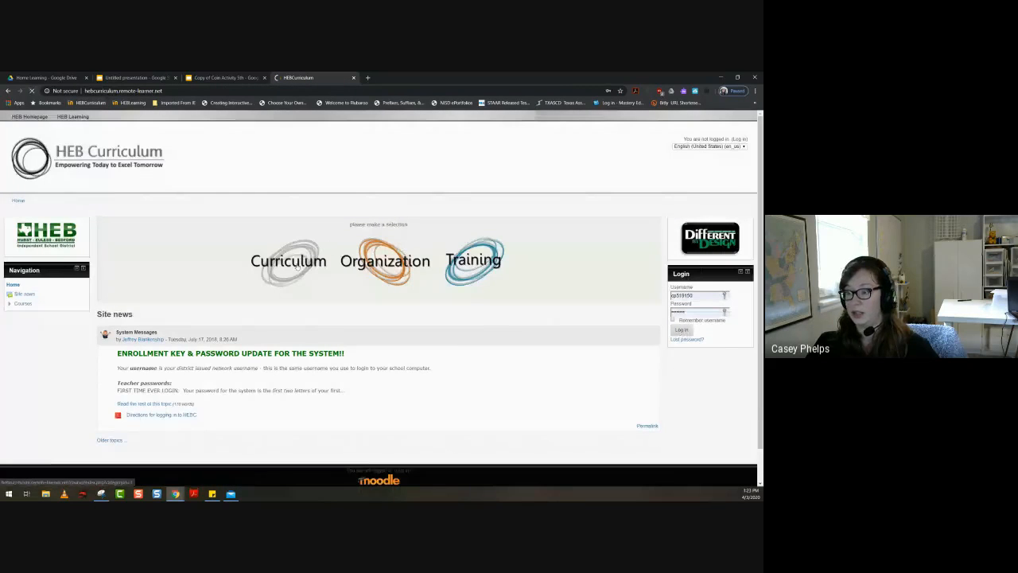
click(296, 266)
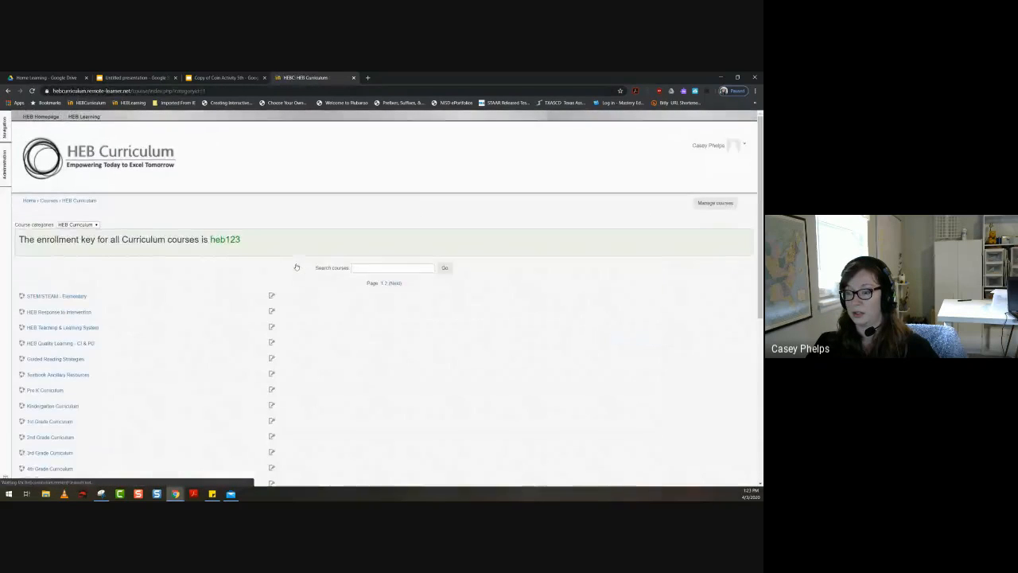
scroll(108, 356, down, 3)
click(51, 373)
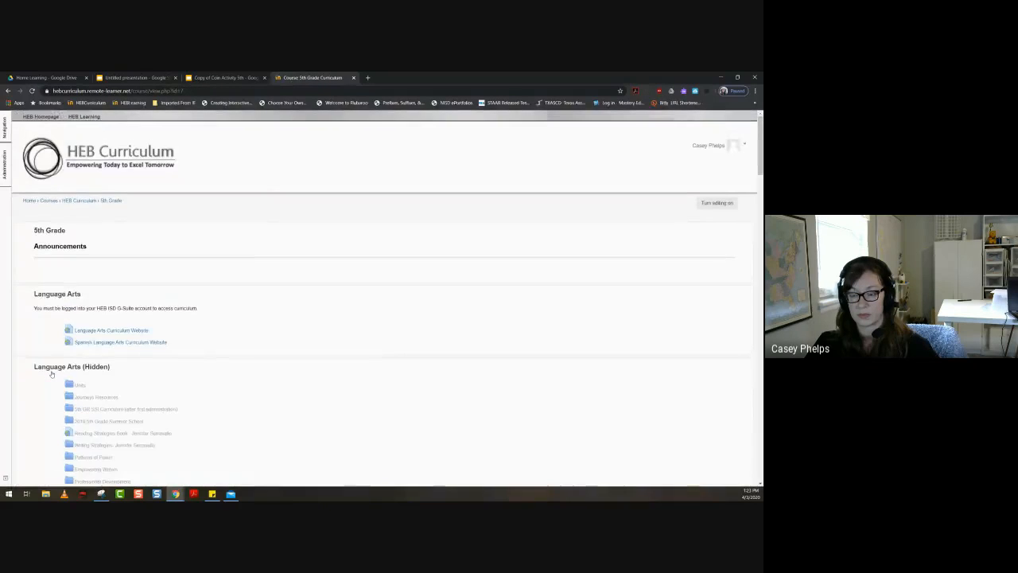
Open the K-5 Math curriculum site from the course's Mathematics section and go to its 5th Grade page
scroll(51, 374, down, 10)
scroll(51, 374, down, 2)
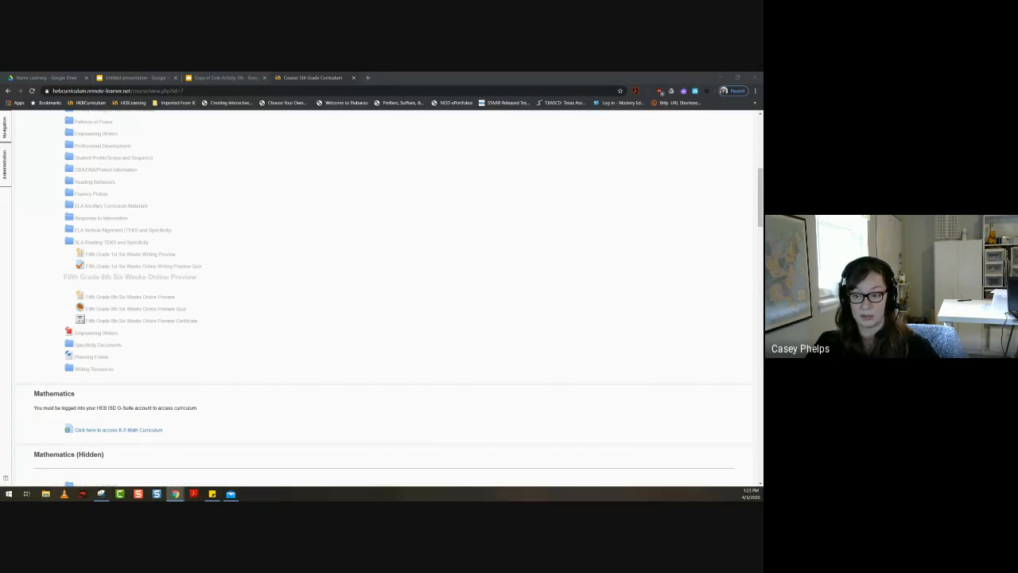
click(119, 430)
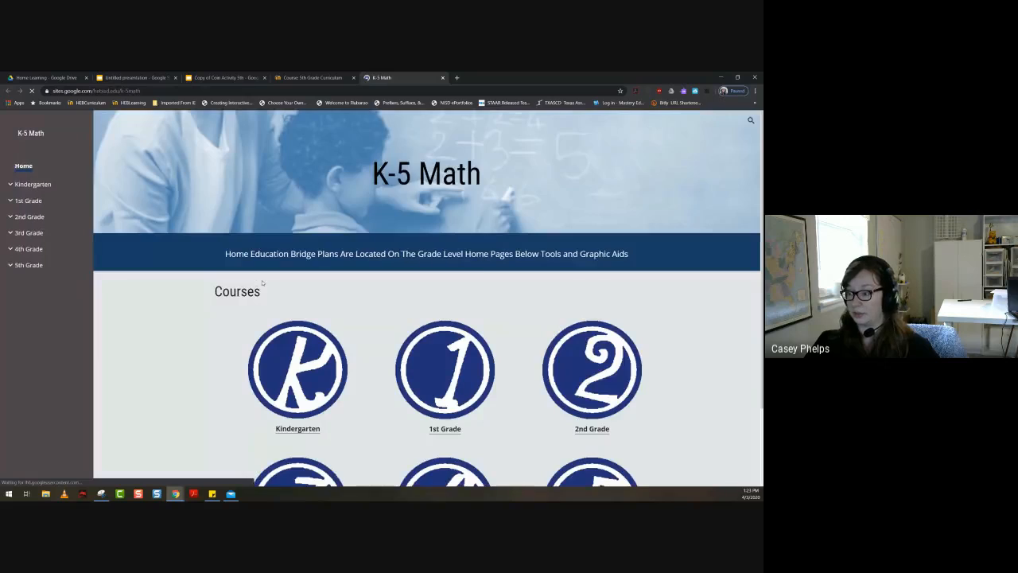
scroll(262, 282, down, 3)
click(599, 411)
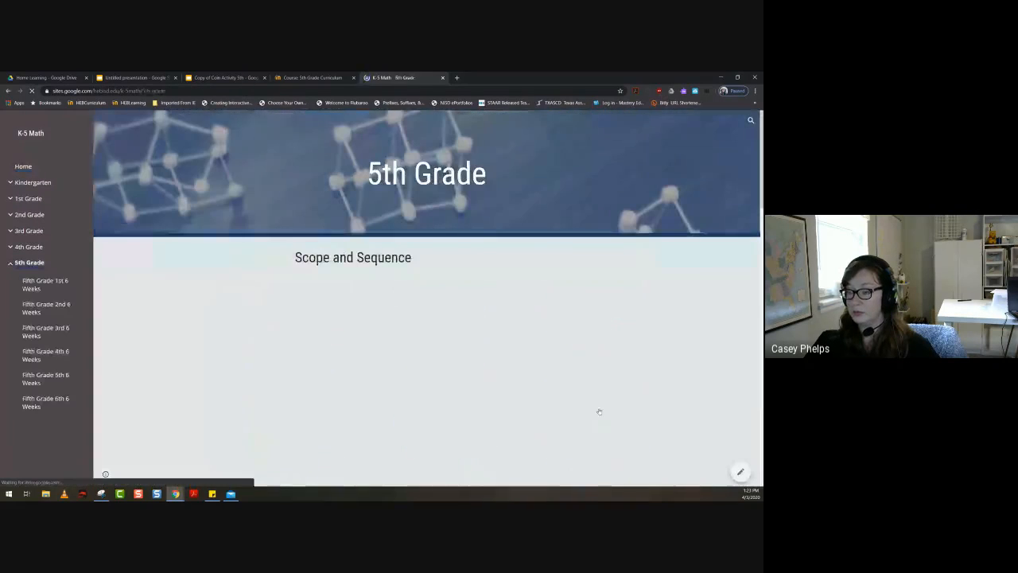
Open the "5th April 6-10" plan listed under Home Education Bridge
scroll(335, 374, down, 8)
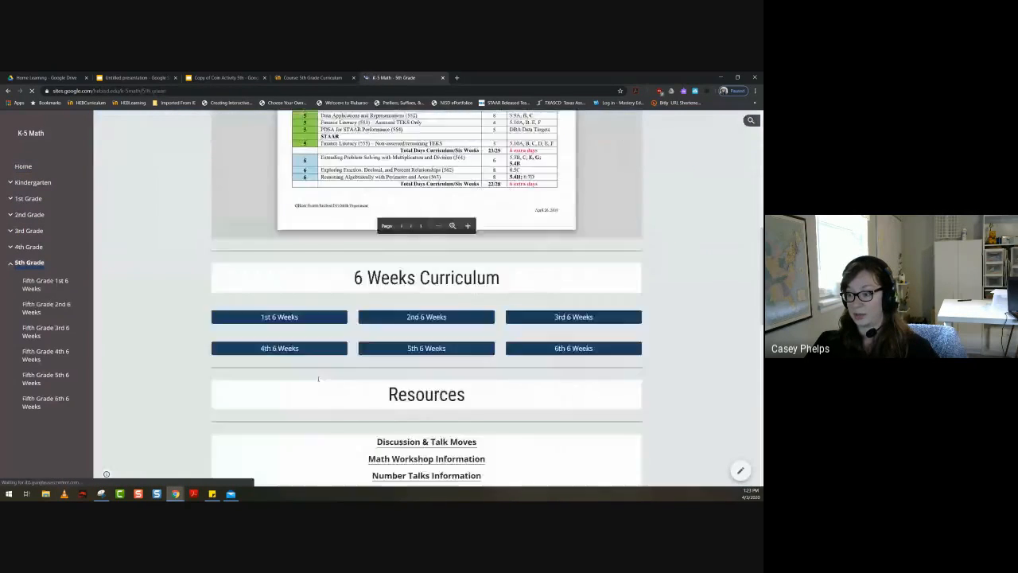
scroll(318, 378, down, 8)
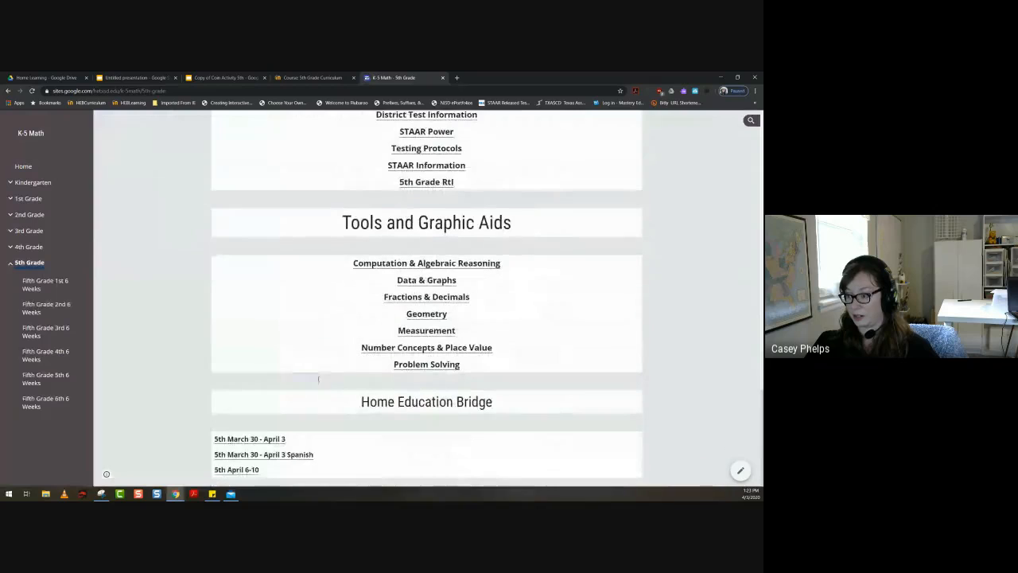
click(247, 470)
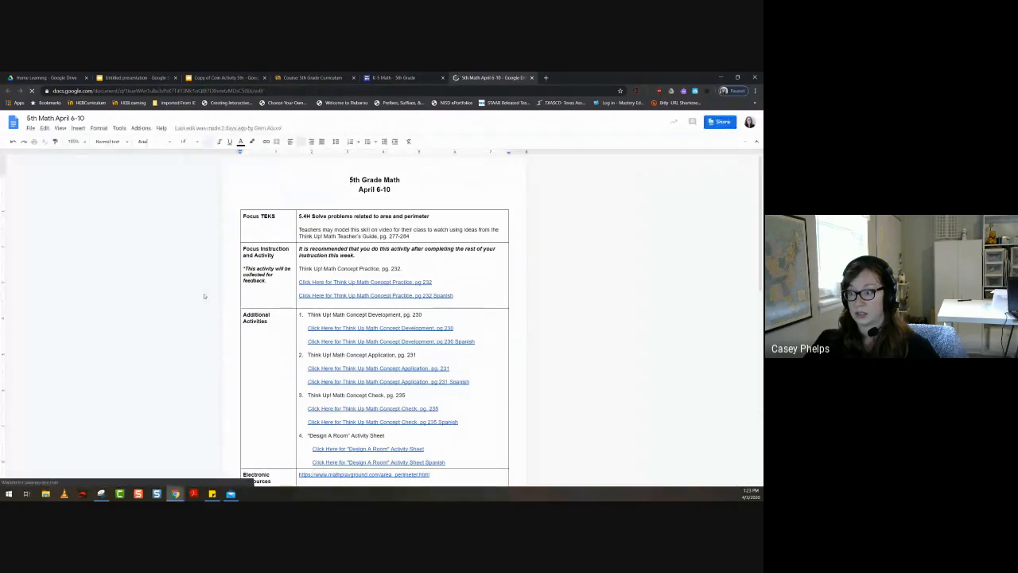
Preview the linked Think Up Math activities and open the presentation for Concept Application, pg. 231
scroll(204, 296, down, 2)
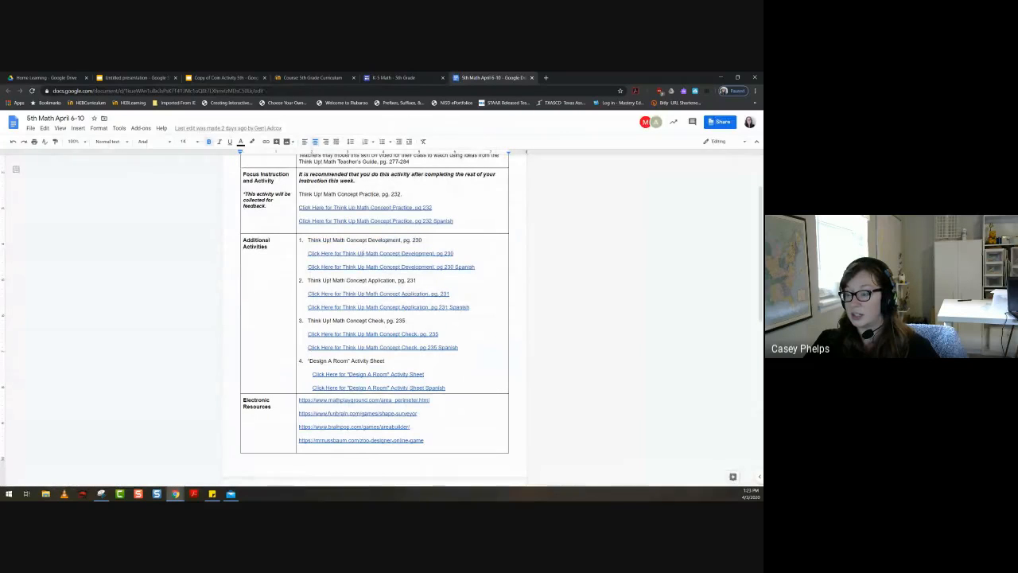
click(360, 253)
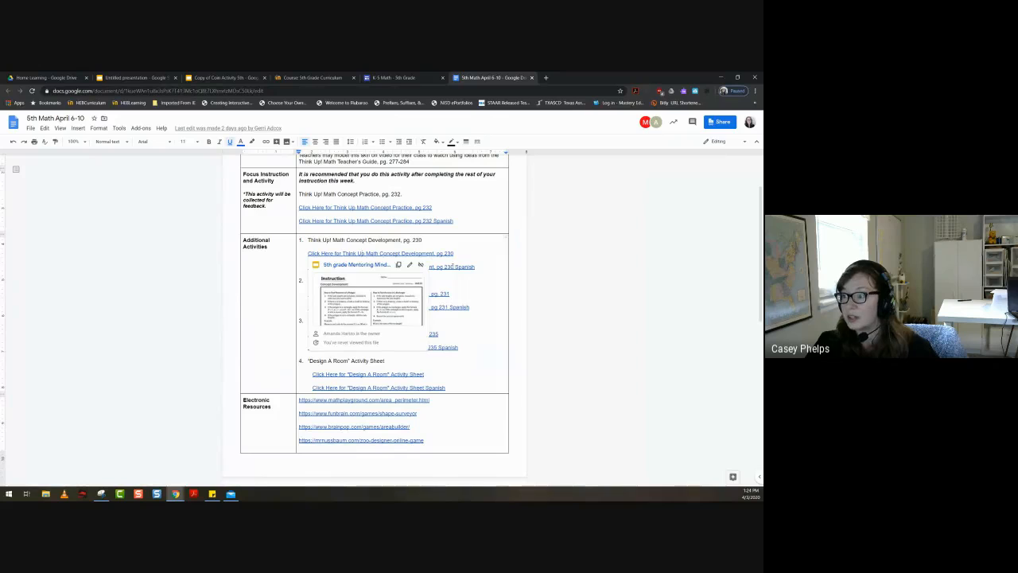
click(451, 267)
click(342, 293)
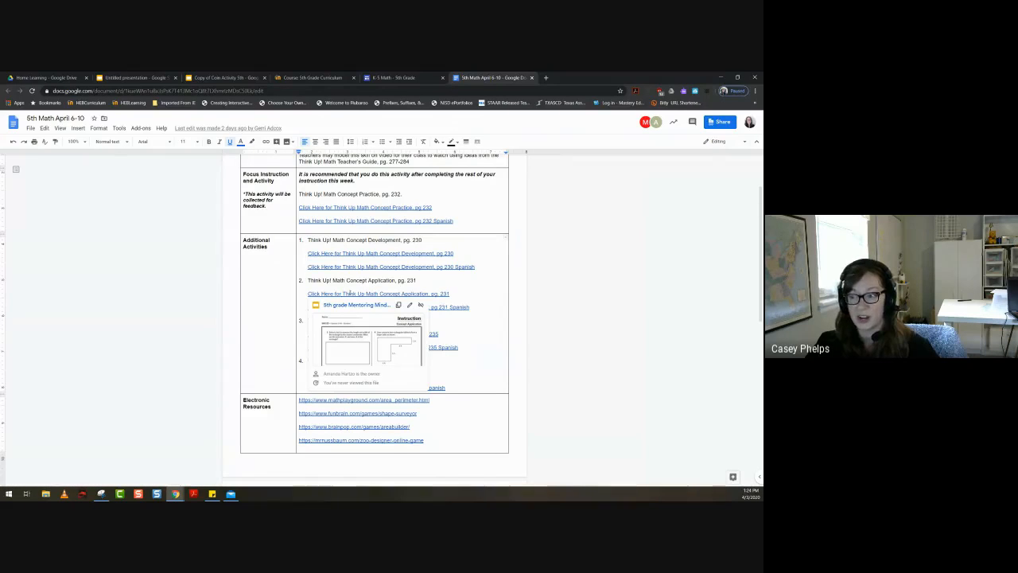
double_click(350, 293)
click(335, 294)
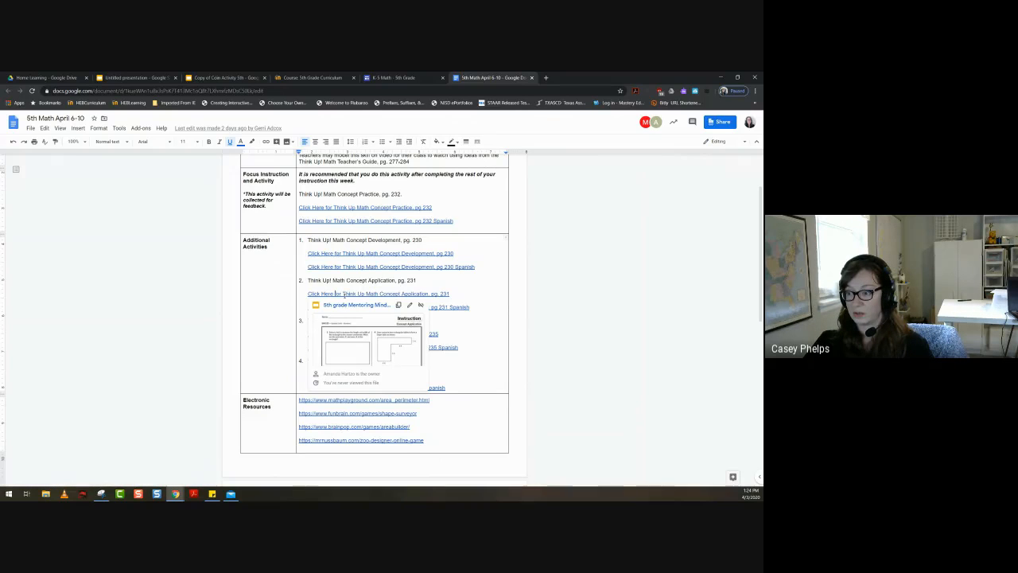
click(342, 304)
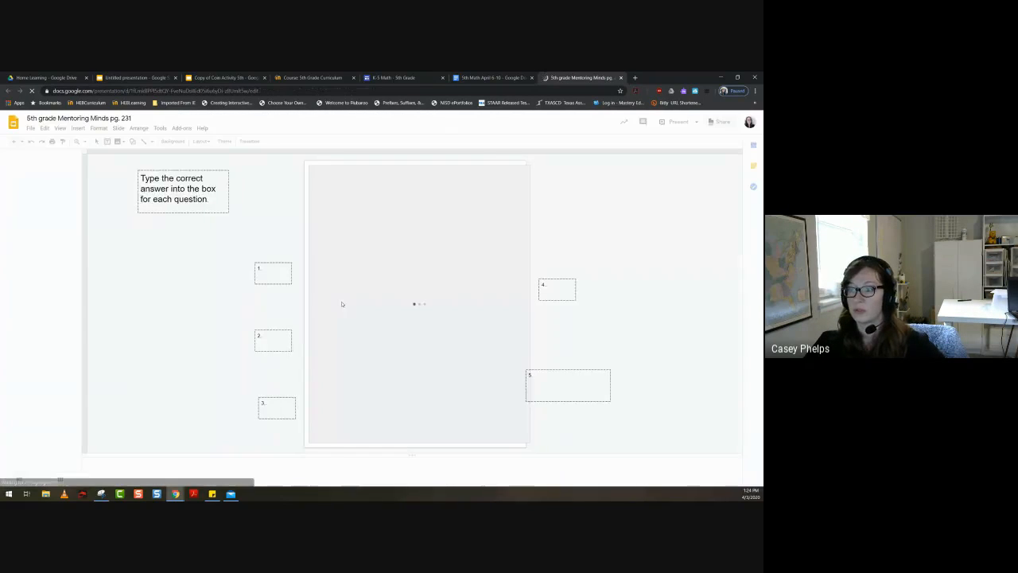
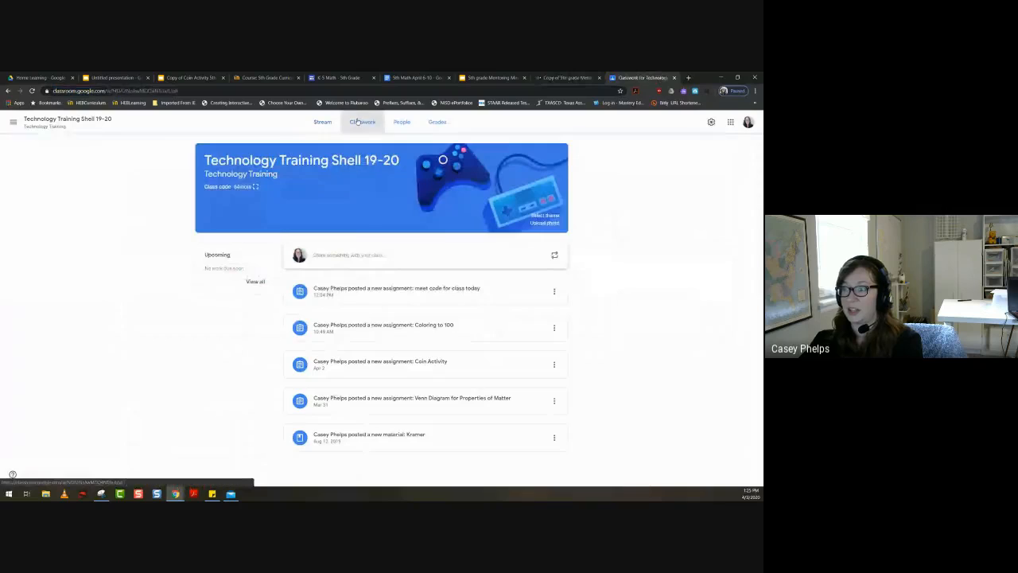
Create a new classwork assignment titled "Mentoring Math activity page"
click(251, 151)
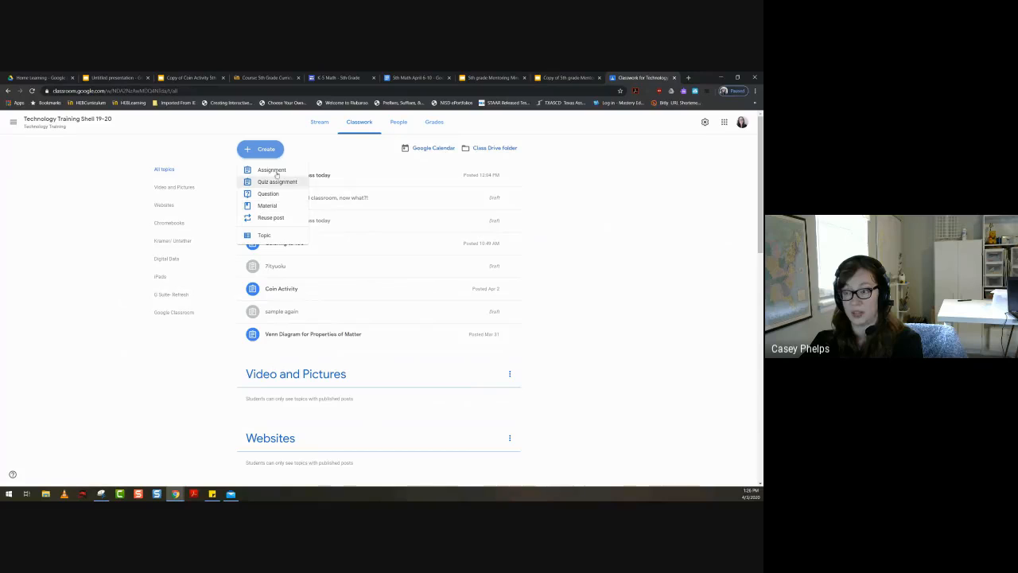
click(272, 170)
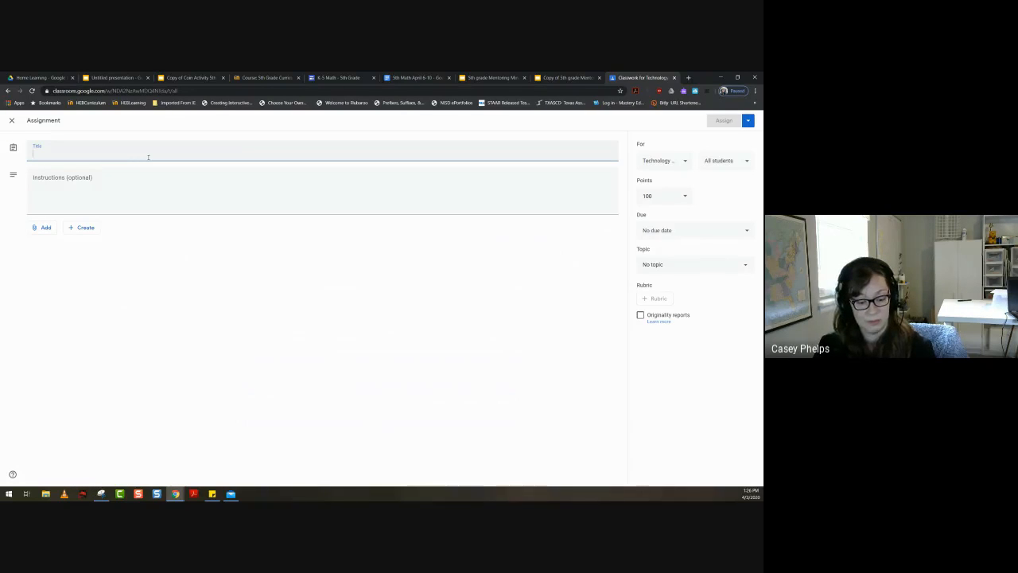
text(Mentorin)
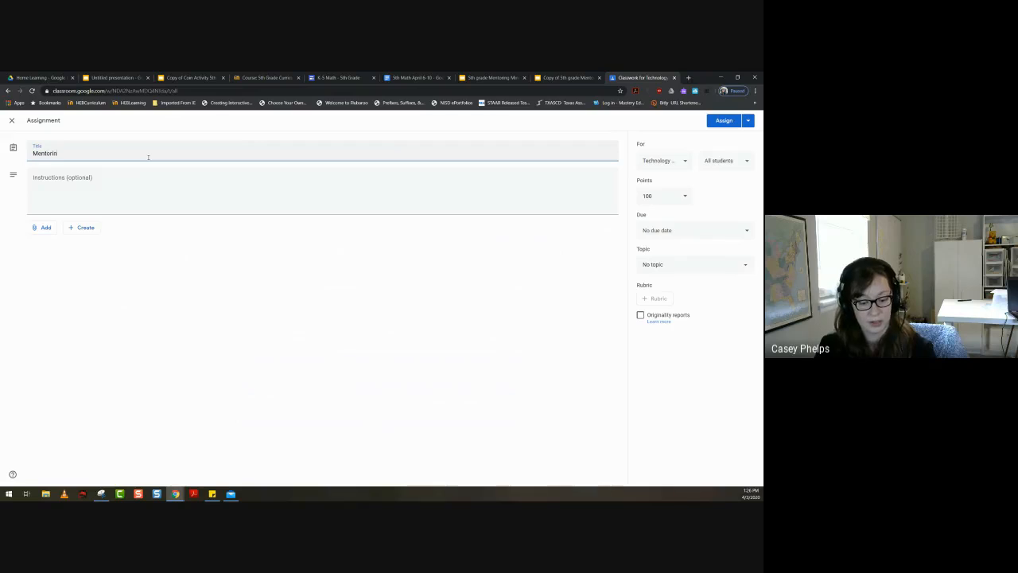
text(g Math activtiy)
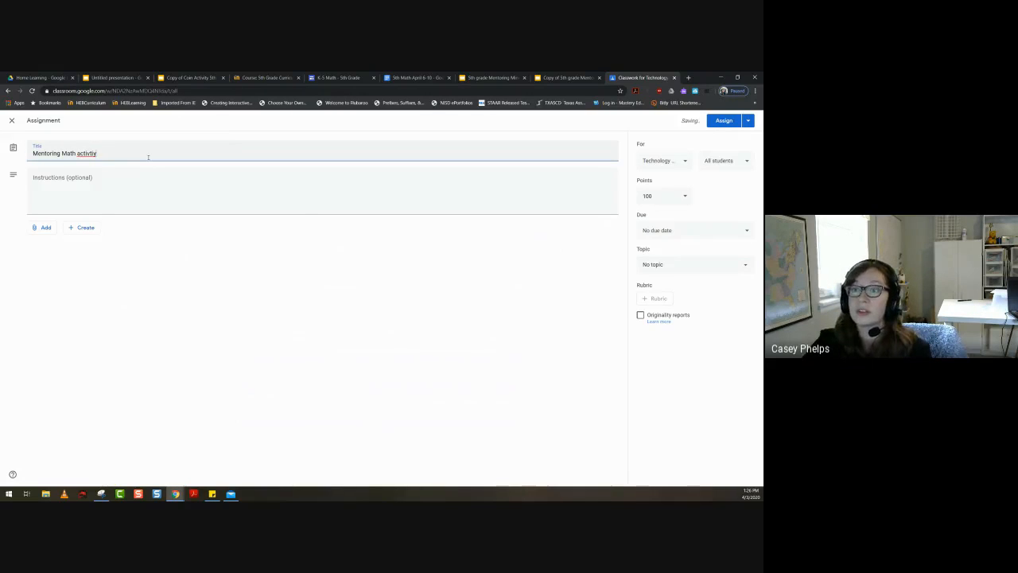
text( page)
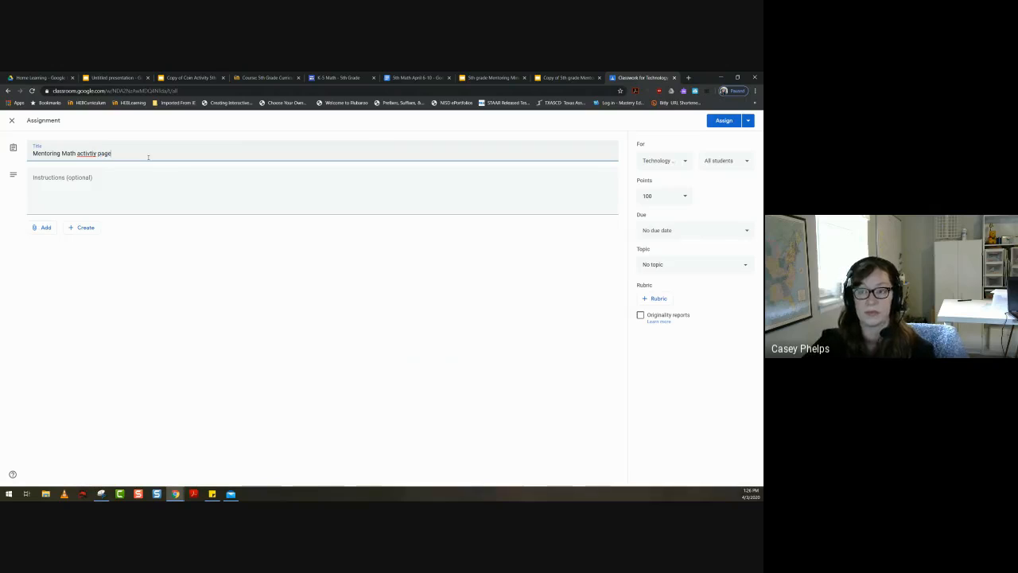
right_click(85, 153)
click(100, 159)
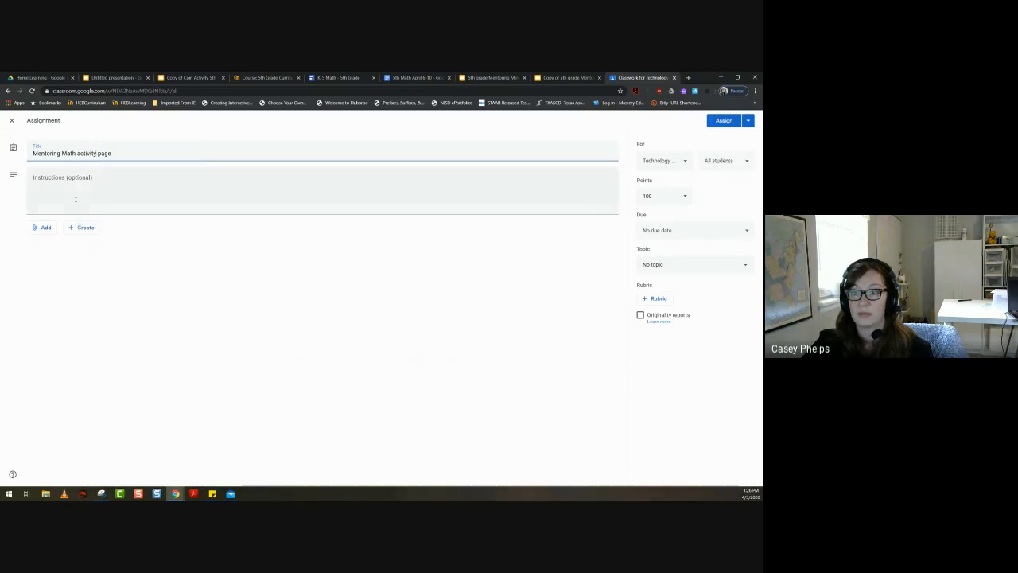
Enter the assignment instructions "write the answers in the boxes to the side of the worksheet."
click(74, 198)
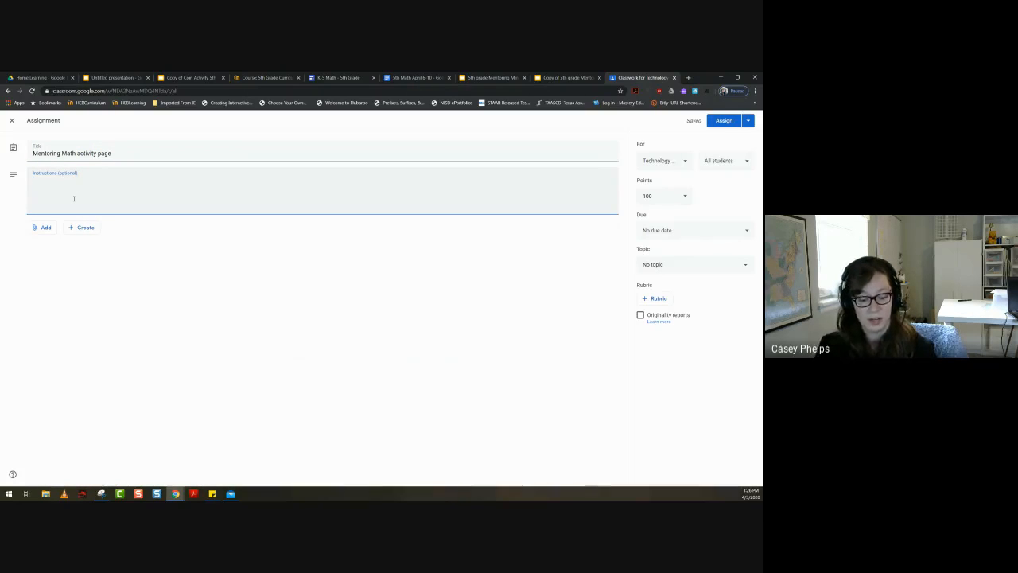
text(write the )
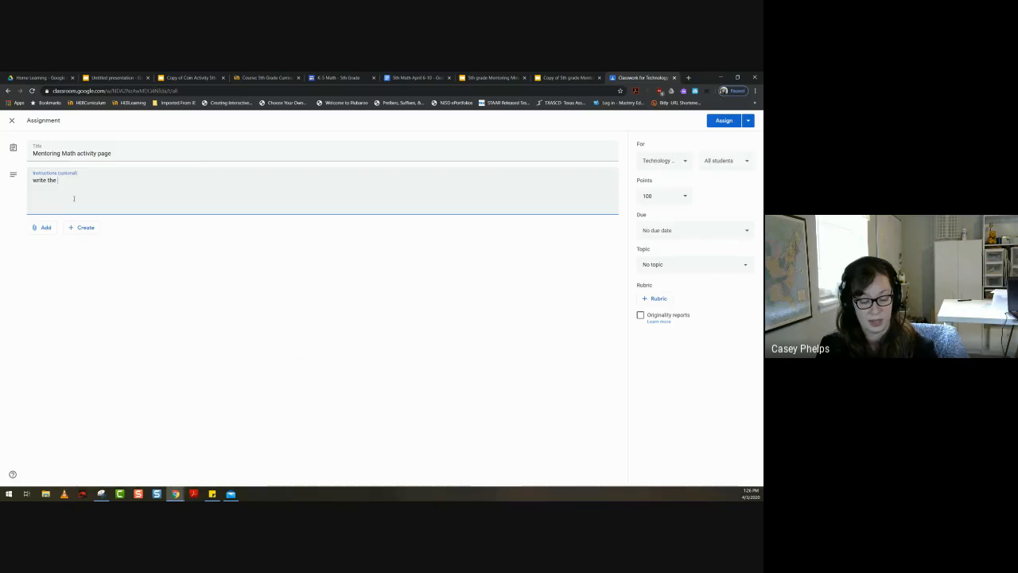
text(answers in the)
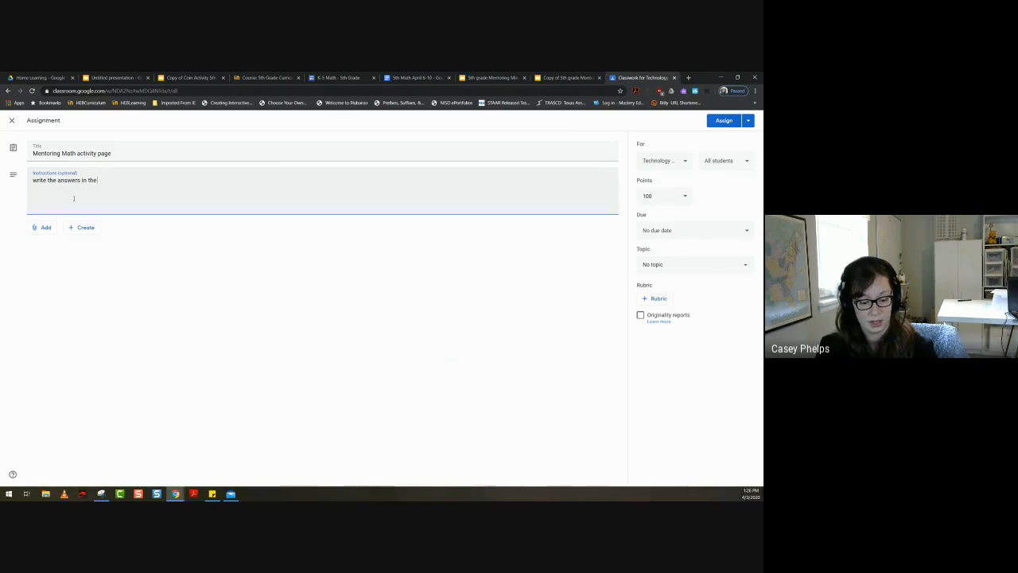
text( boxes)
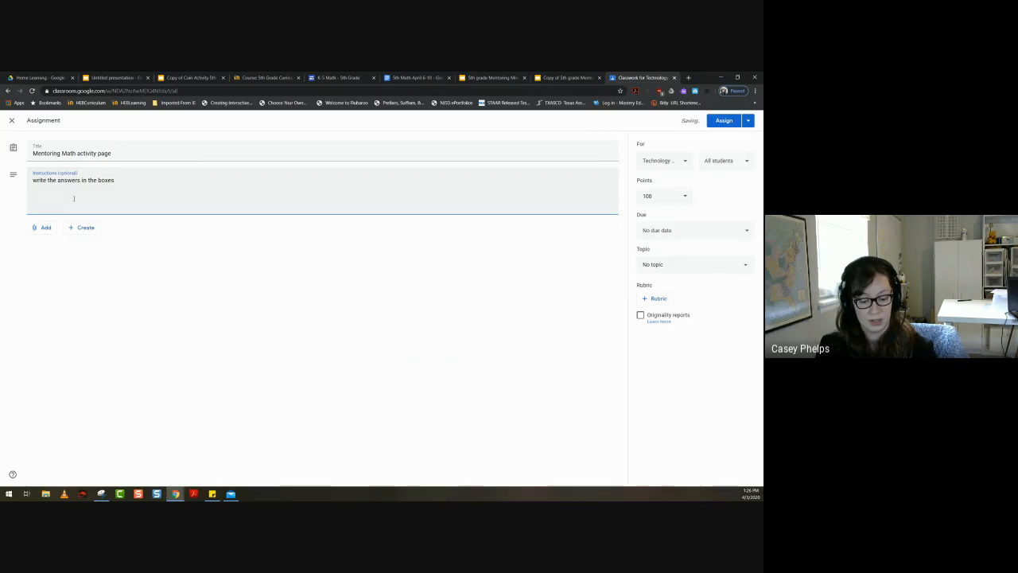
text( to the side of the)
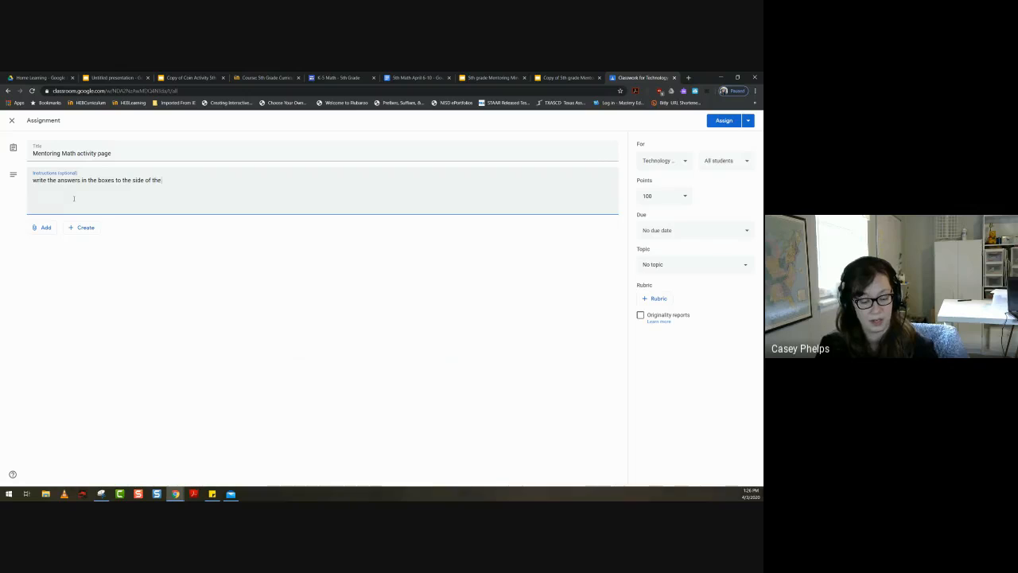
text( works)
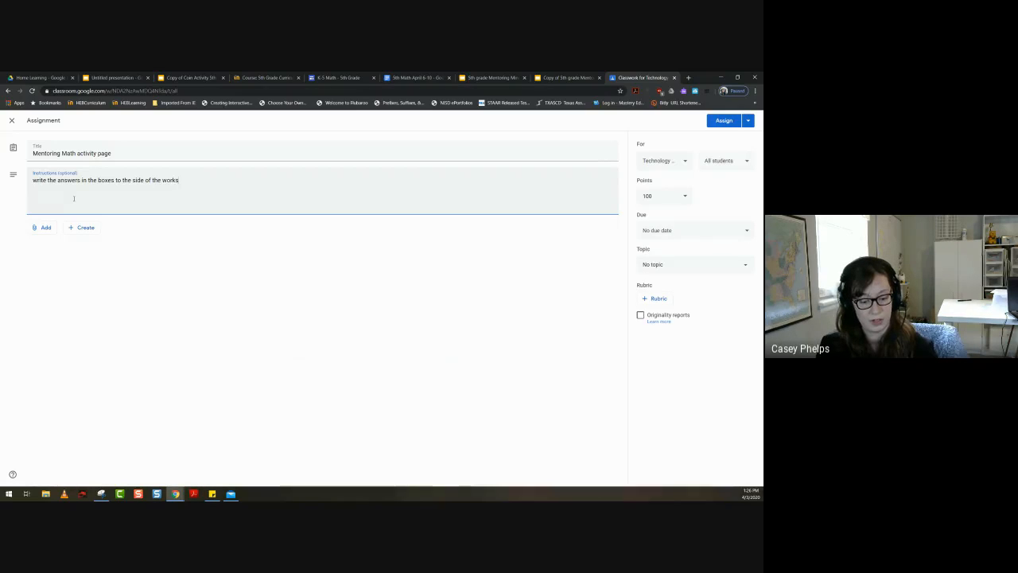
text(heet.)
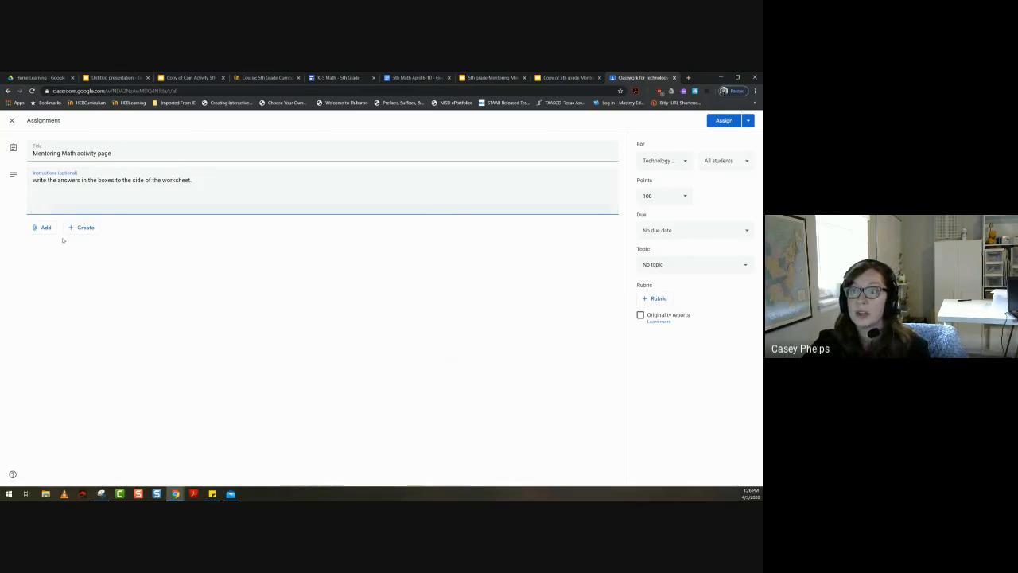
Attach the "Copy of 5th grade Mentoring Minds pg. 231" slides from Google Drive to the assignment
click(40, 231)
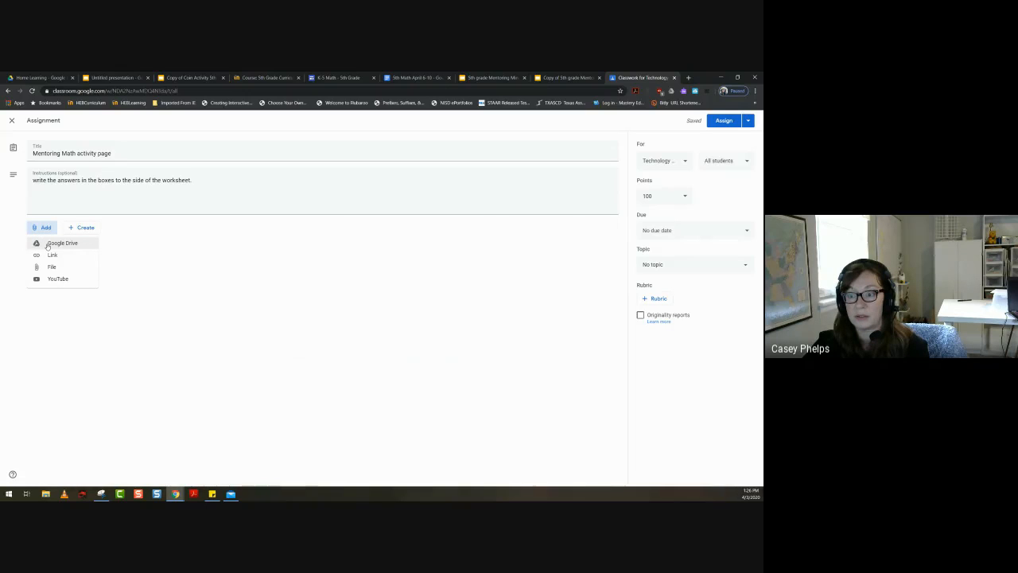
click(49, 244)
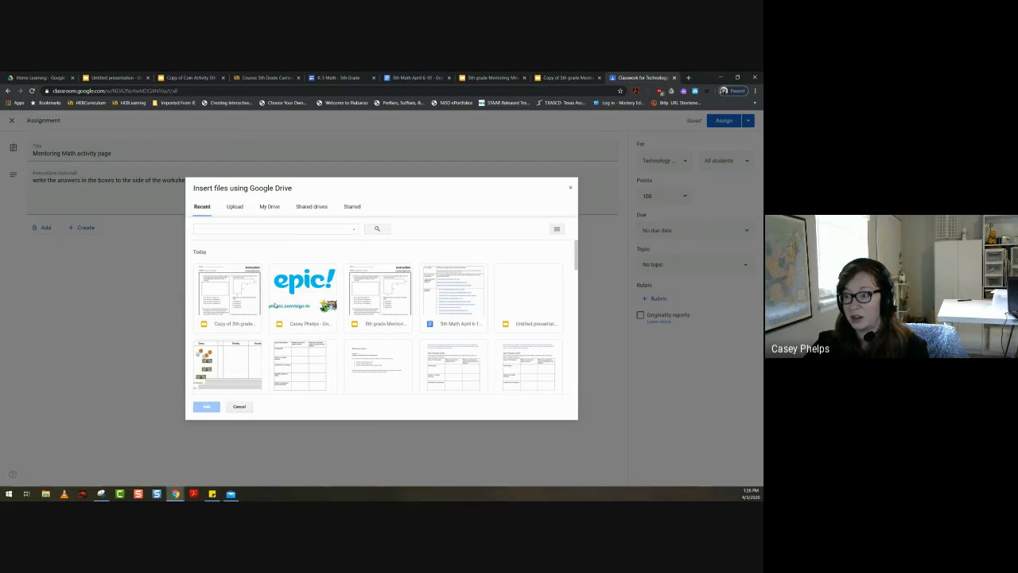
click(216, 230)
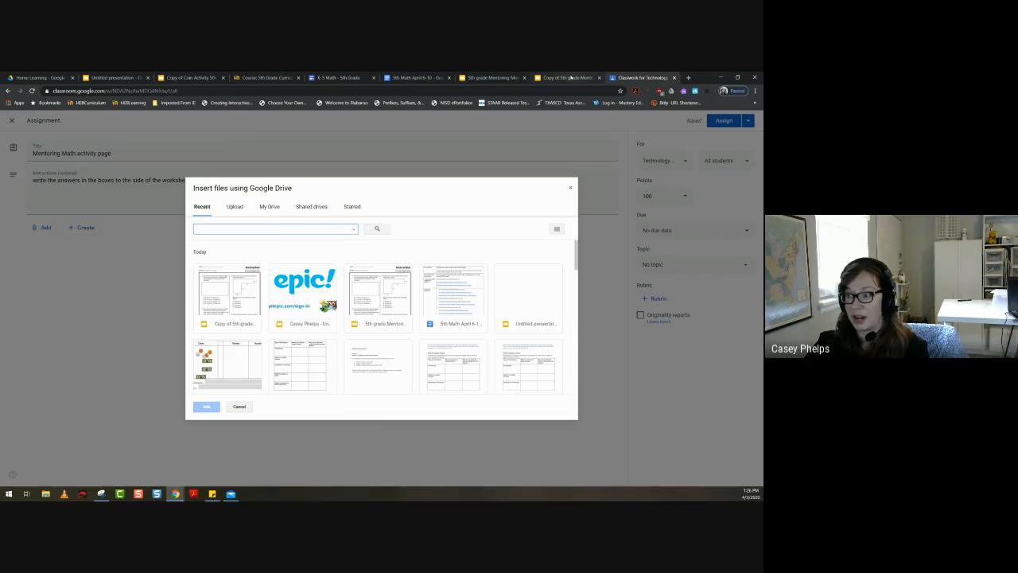
click(221, 312)
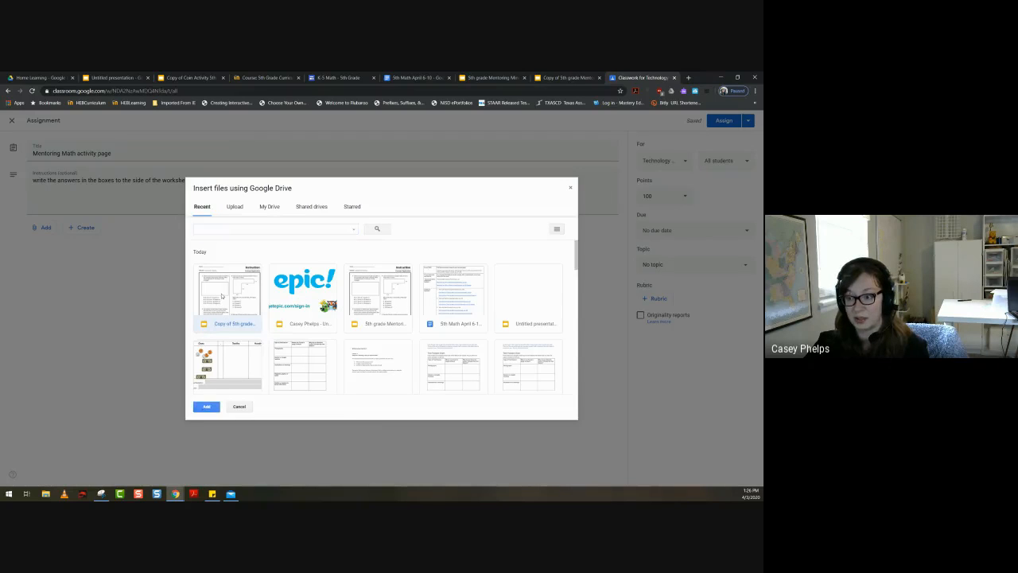
click(206, 407)
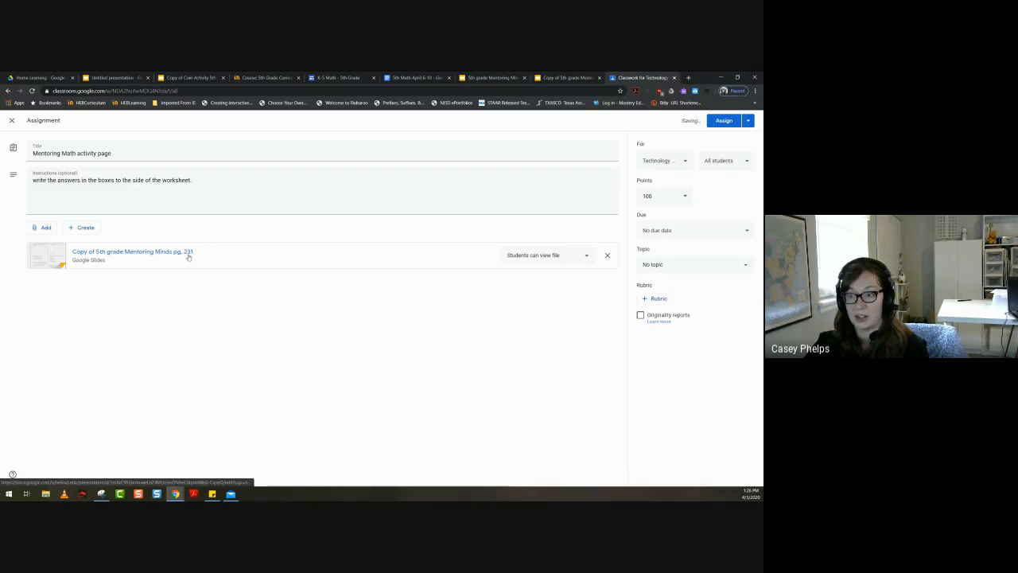
Extend the assignment title with "page 231" so it reads "Mentoring Math activity page page 231"
click(123, 152)
text(page pa)
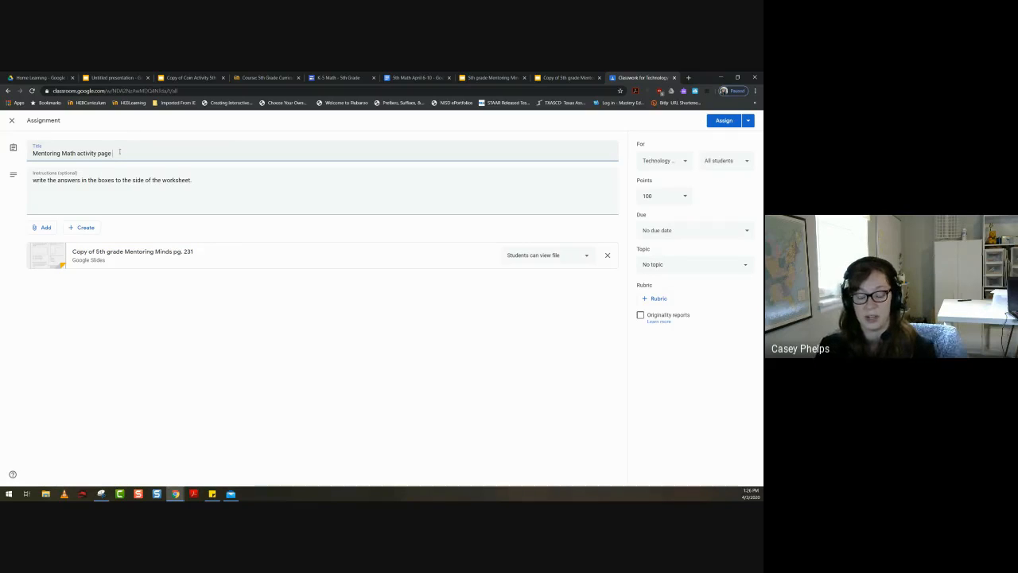
text(ge)
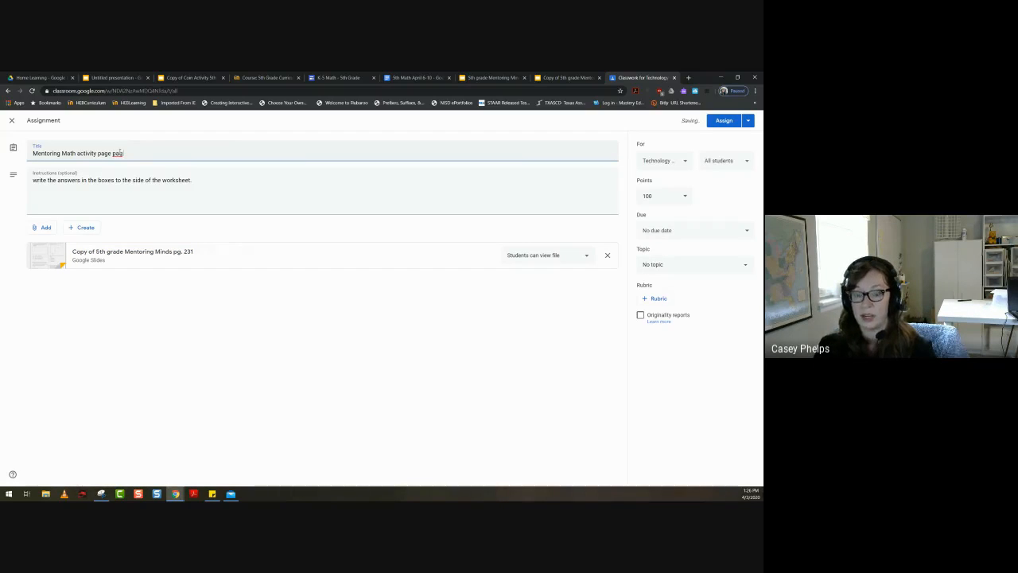
text( 231)
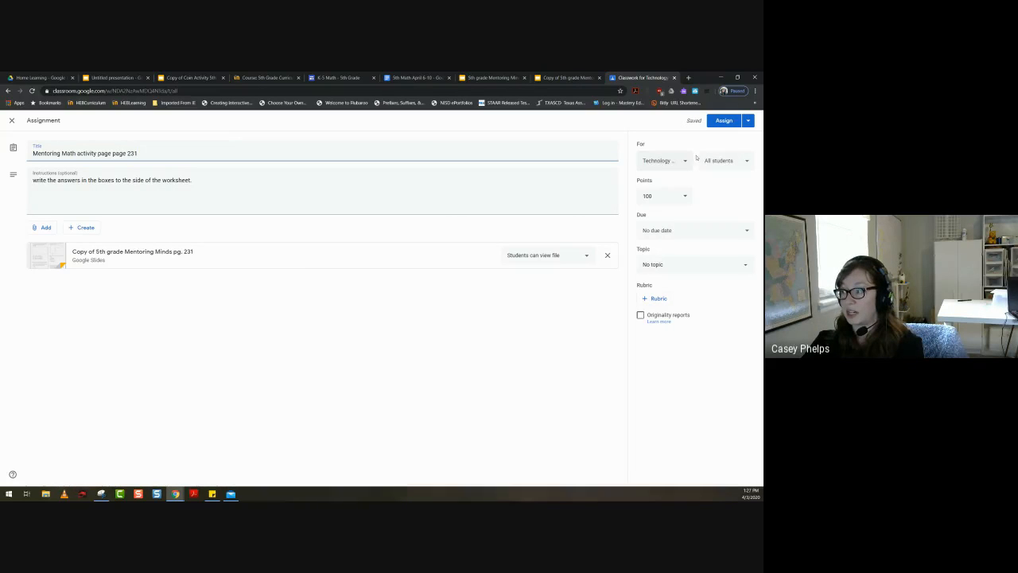
Check which classes and students the assignment can be given to, without changing the selection
click(661, 164)
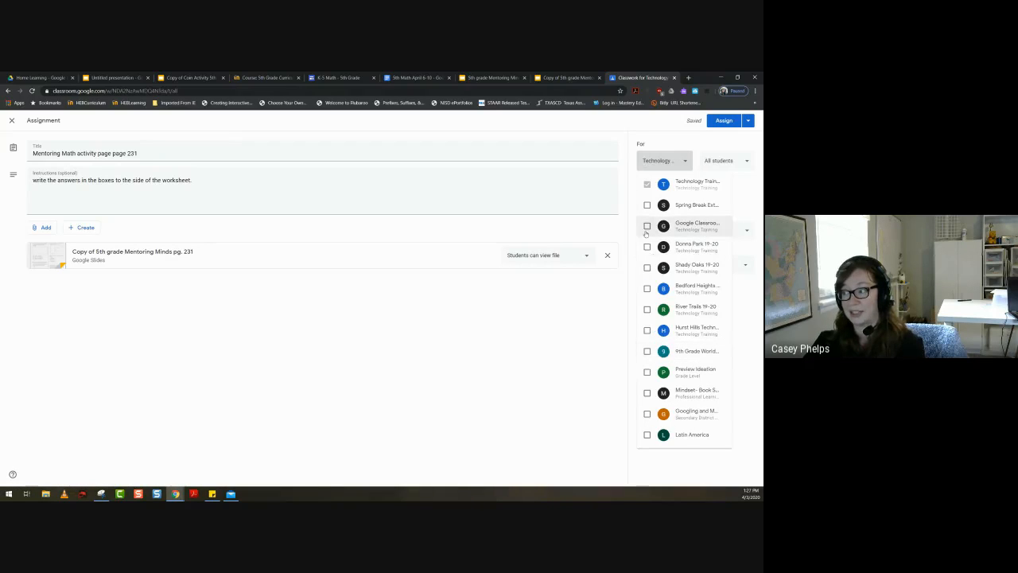
click(544, 400)
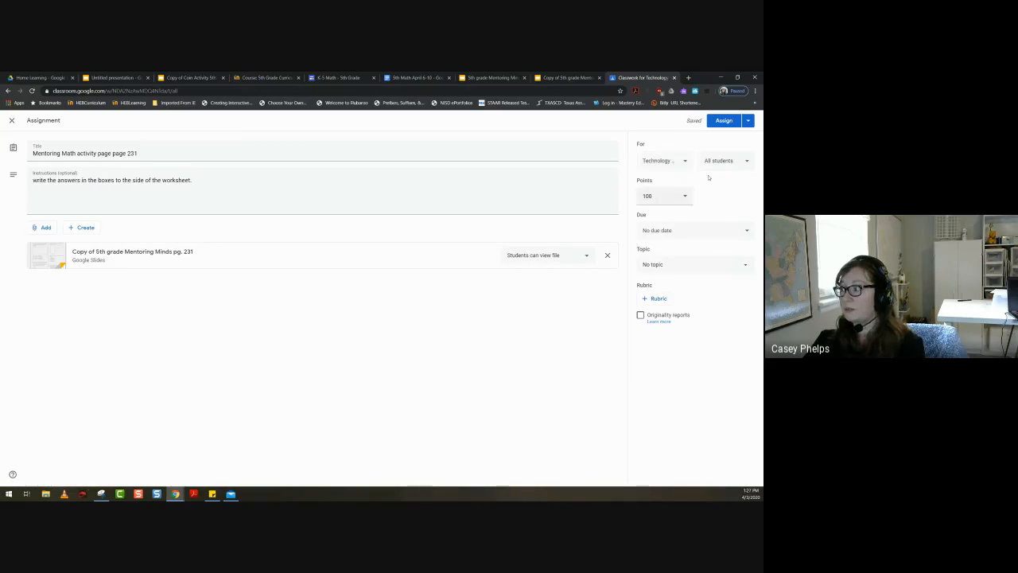
click(747, 164)
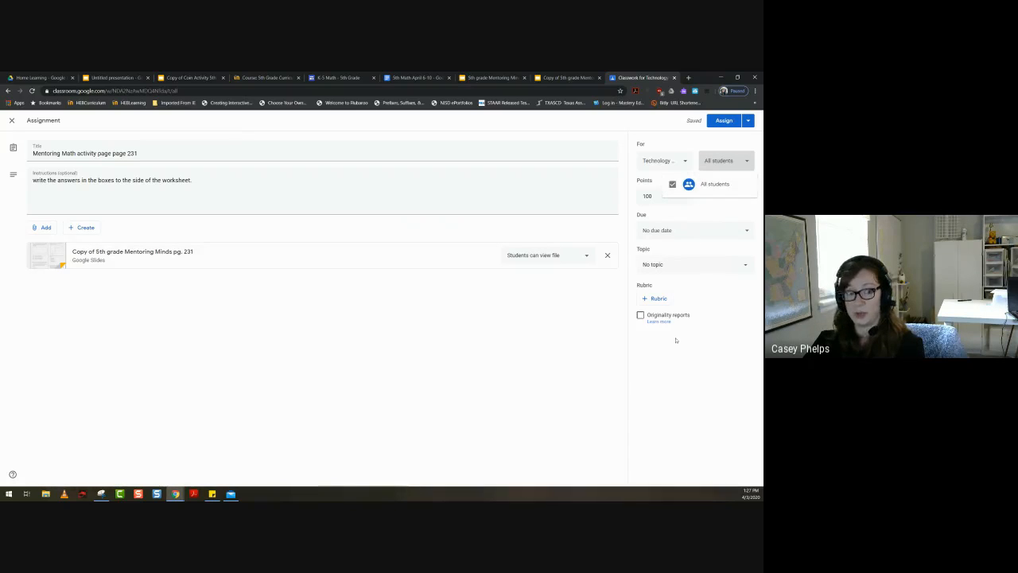
click(446, 412)
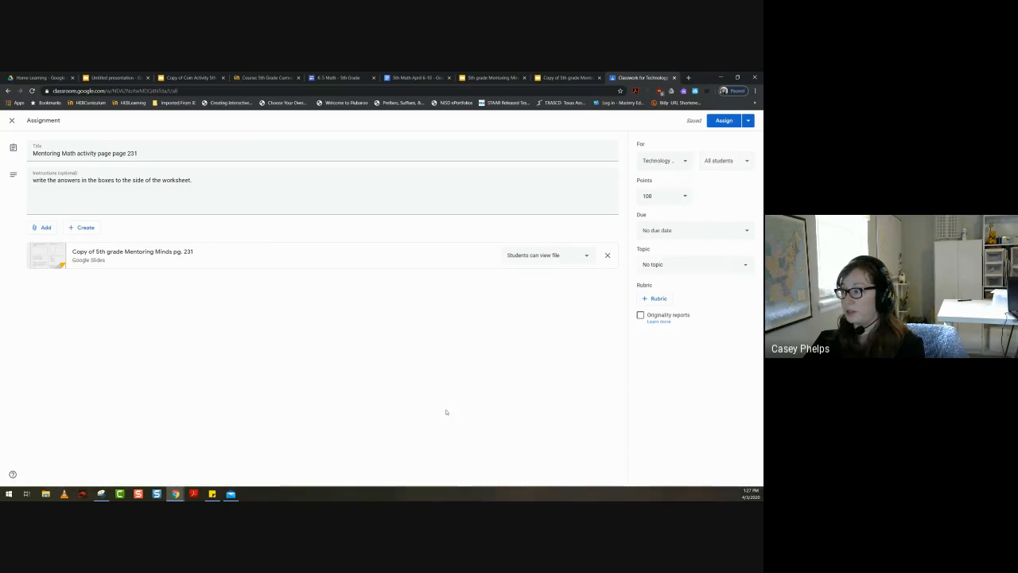
Set the attached slides to "Make a copy for each student" and make the assignment ungraded
click(554, 261)
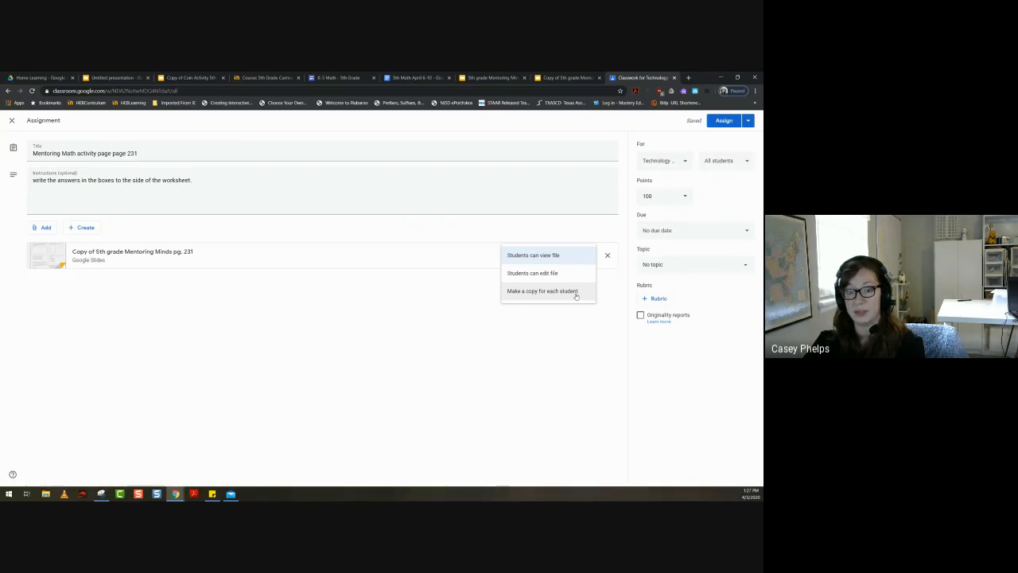
click(576, 293)
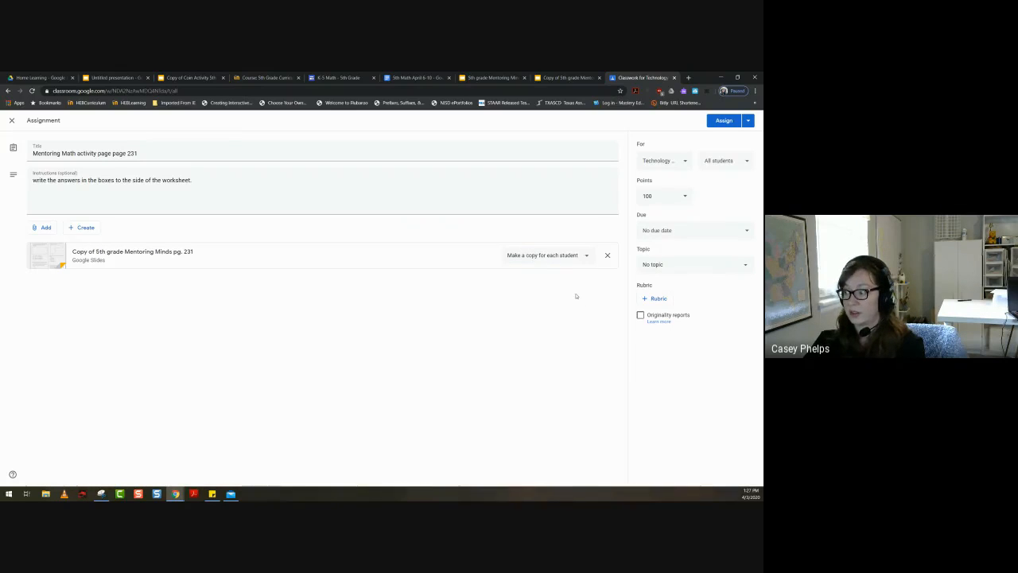
click(655, 194)
click(654, 212)
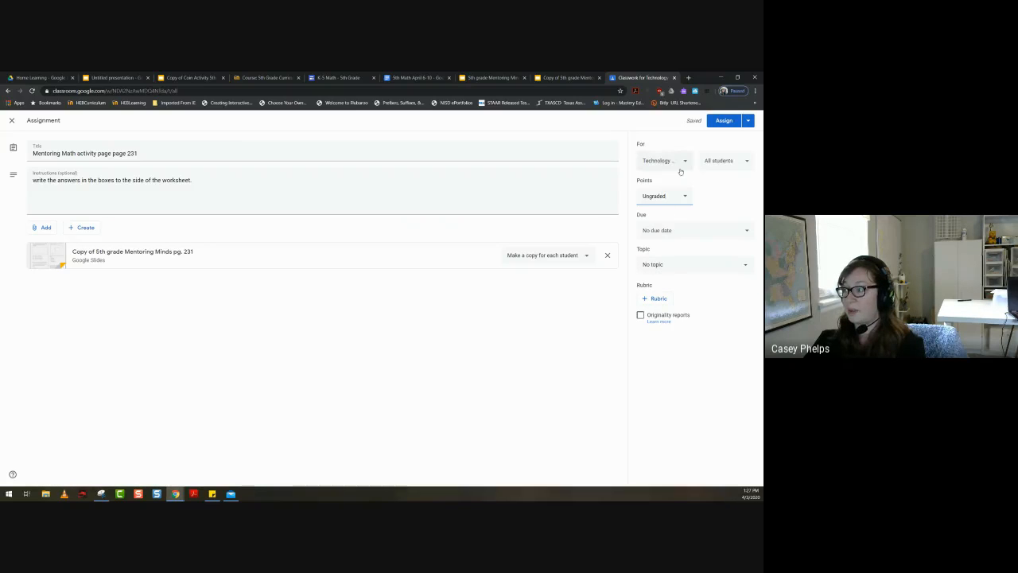
Assign the activity to the class and expand its new entry in the classwork list
click(748, 122)
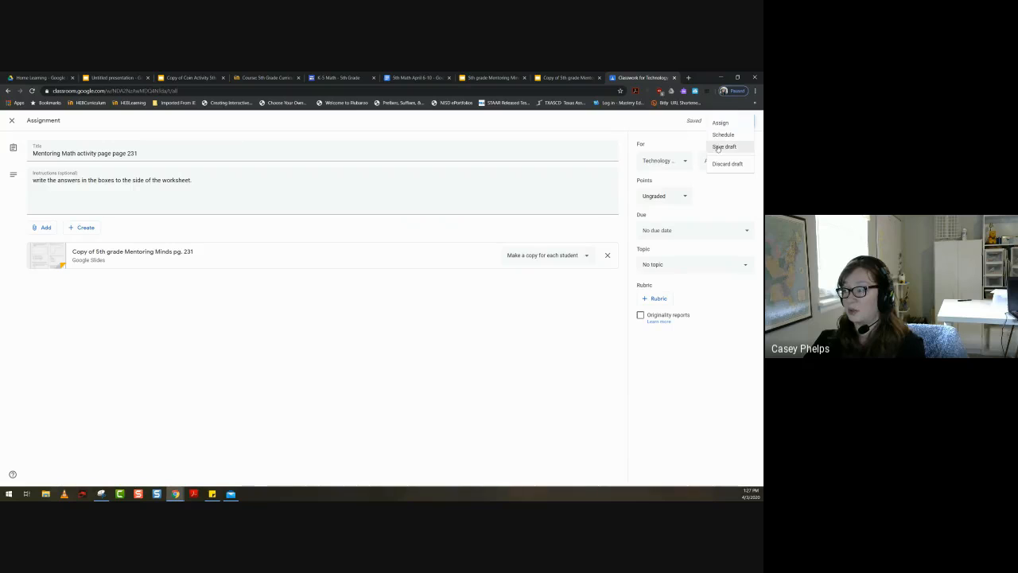
click(721, 123)
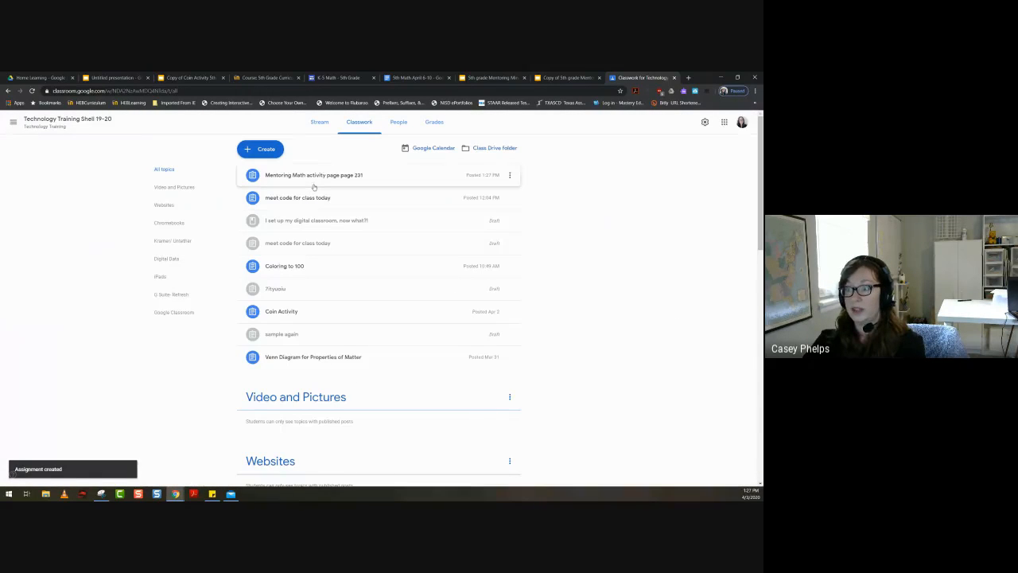
click(317, 178)
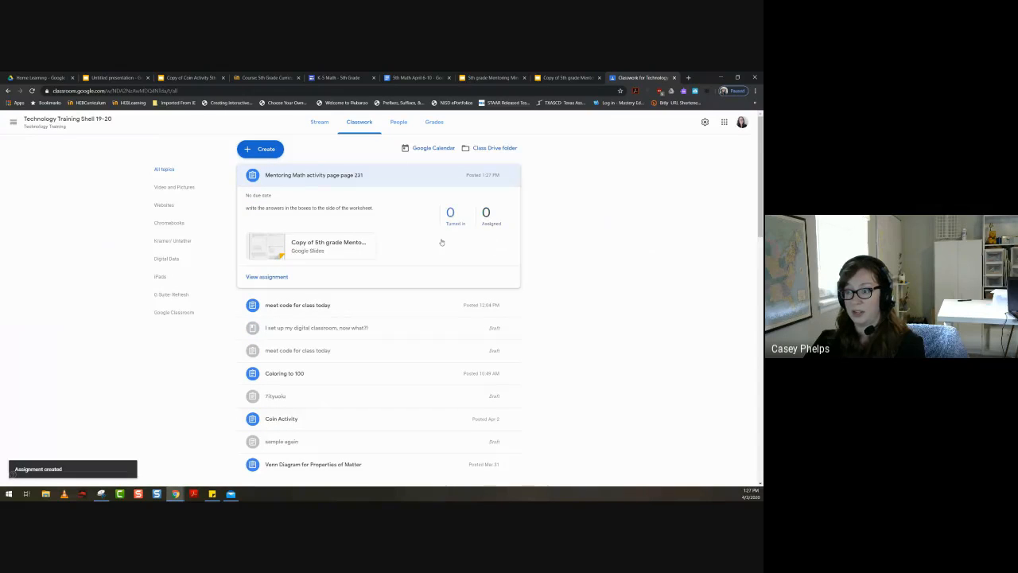
Open the class Drive folder and its "Mentoring Math activity page page 231" subfolder
click(492, 150)
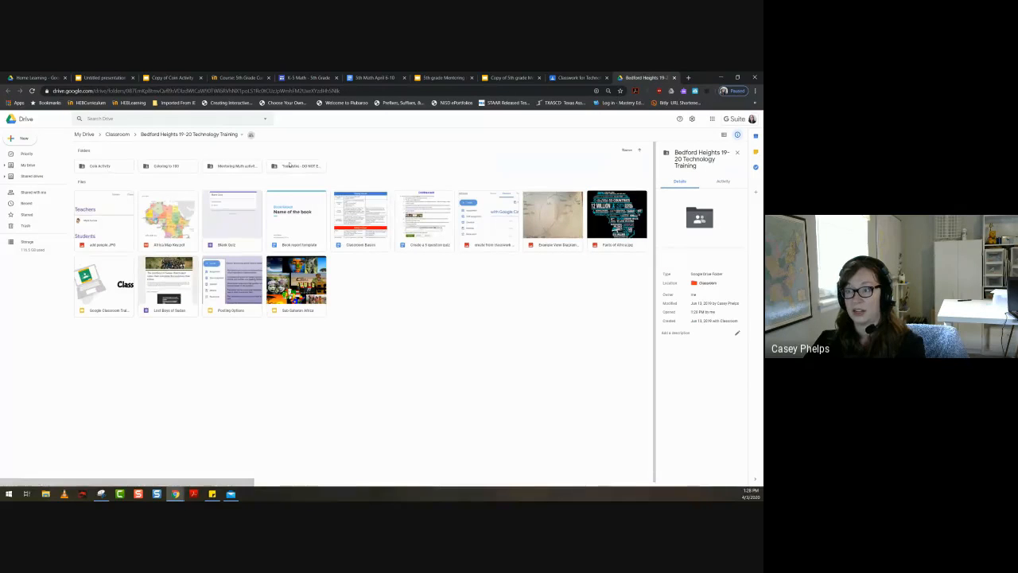
click(239, 167)
double_click(239, 166)
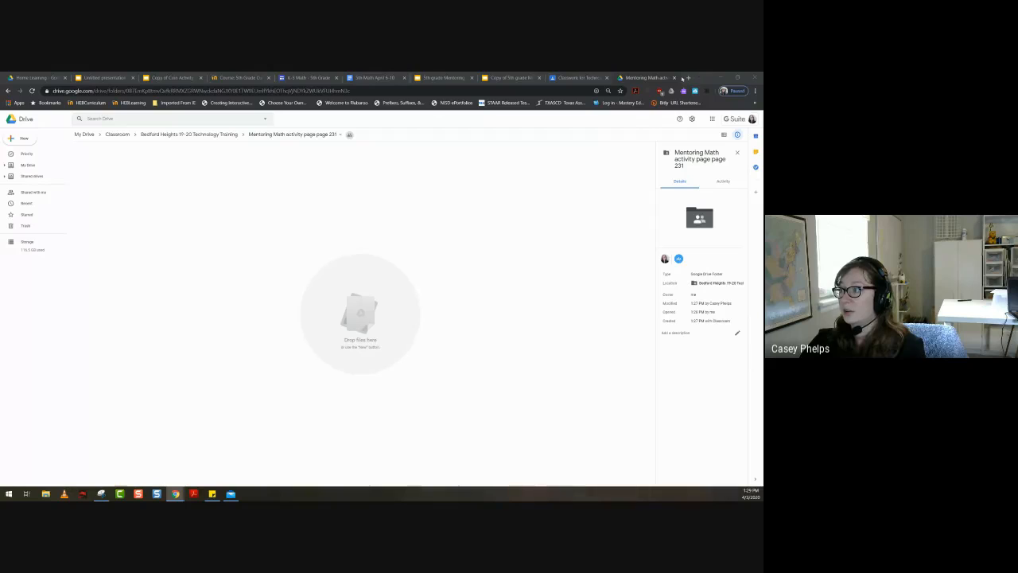
Return to Google Classroom and open the classwork list of the "Googling and Maps" class
click(579, 77)
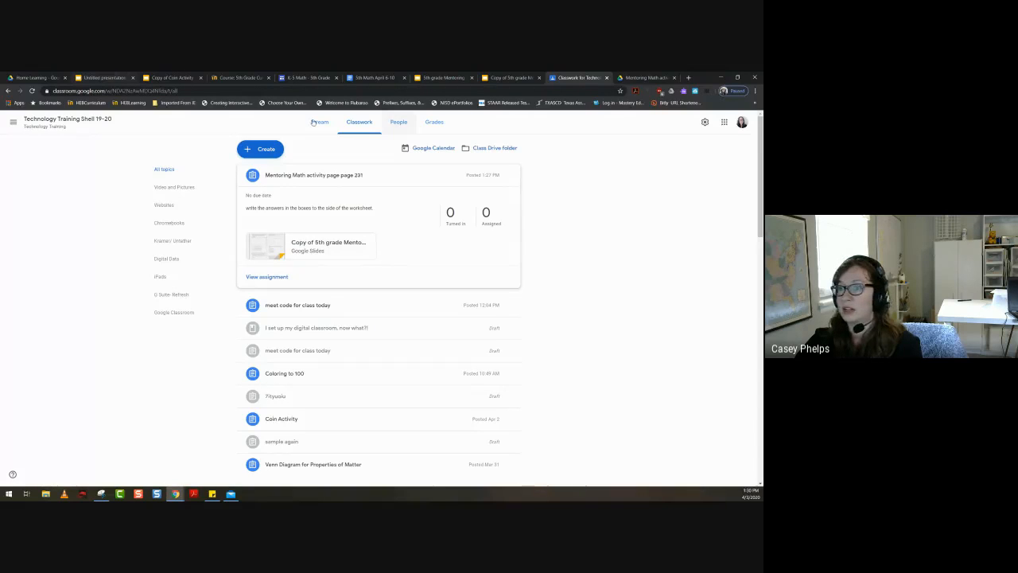
click(13, 121)
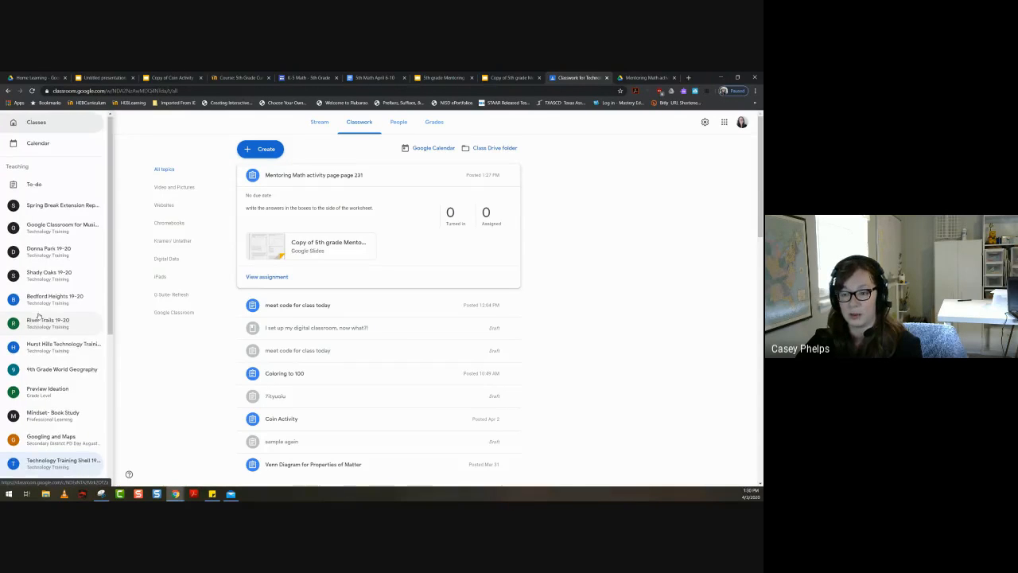
scroll(56, 358, down, 1)
click(65, 401)
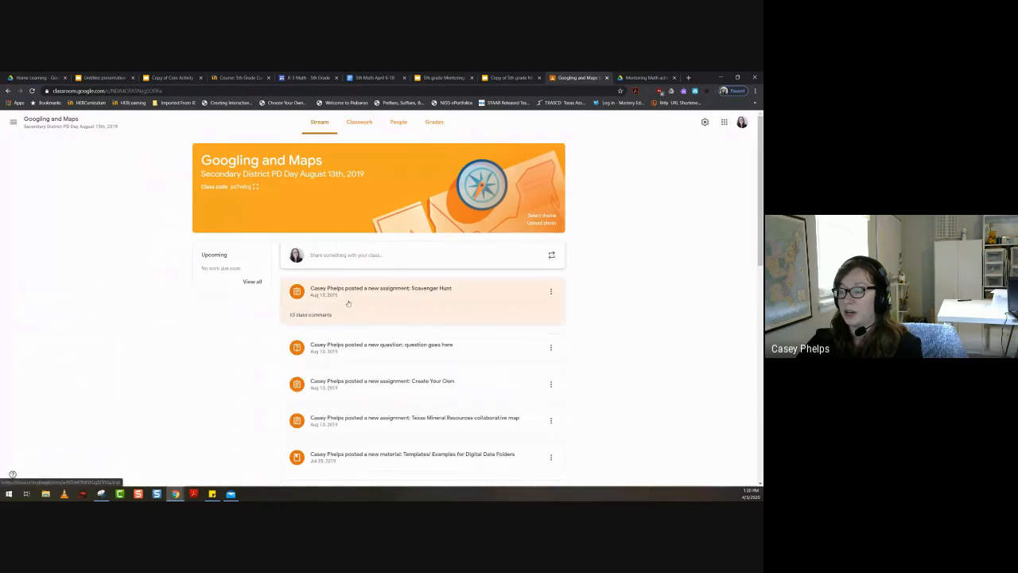
click(359, 122)
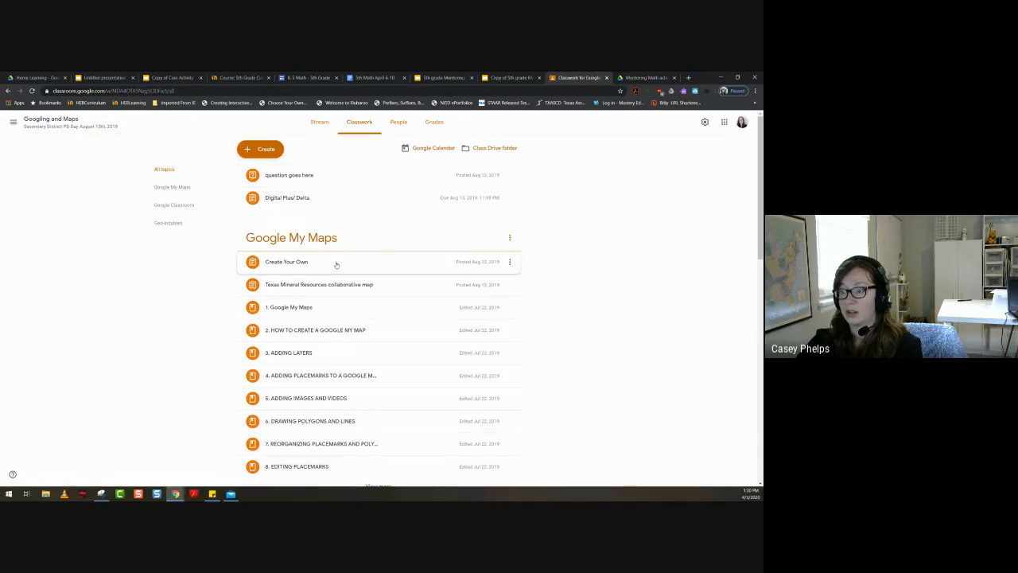
View the student work for the "Create Your Own" assignment and open the first student map submission
click(337, 263)
click(269, 368)
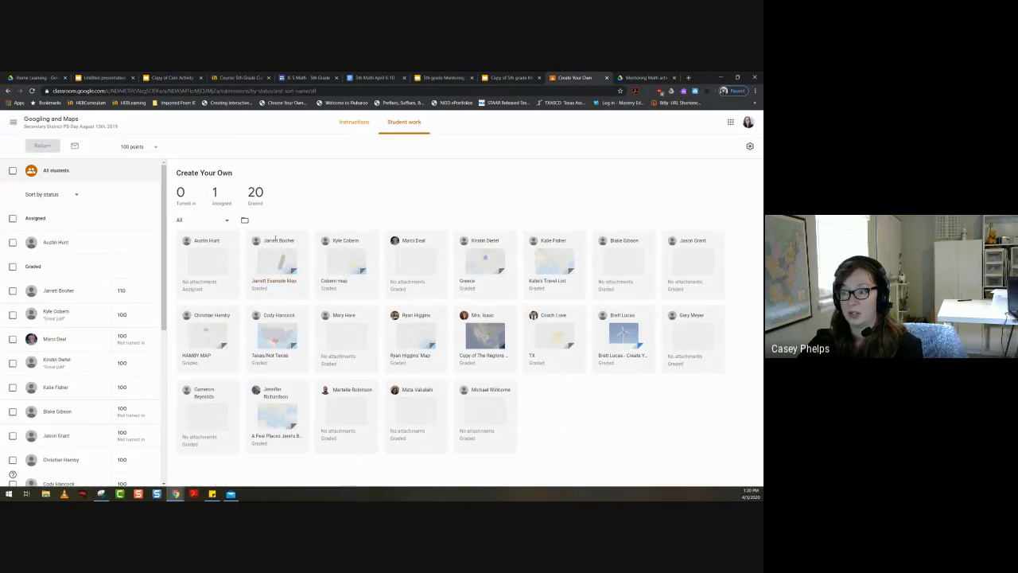
click(277, 282)
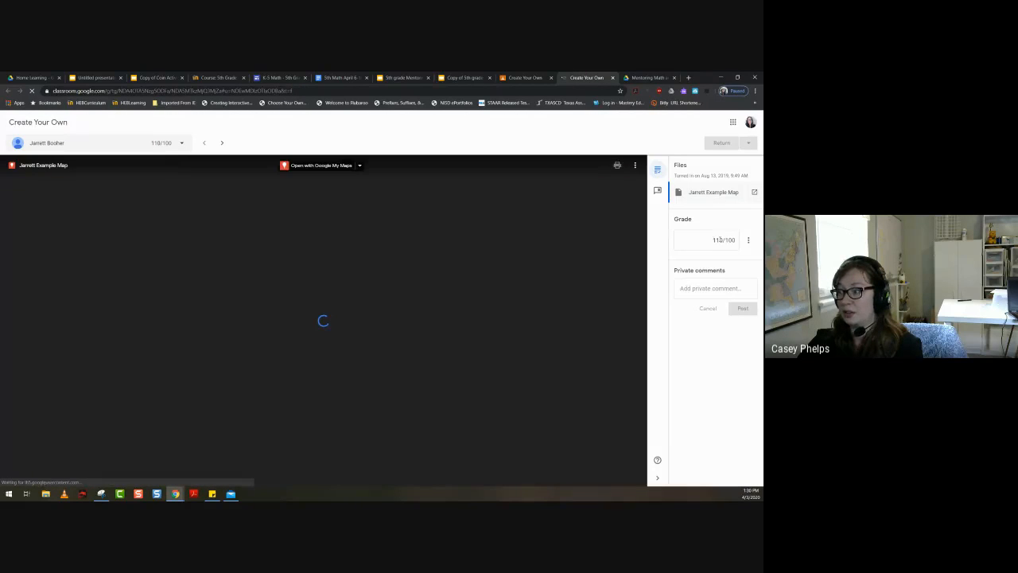
Draft the private comment "You have received a passing grade for this assignment:" on the student's submission, correcting the misspelled word
click(718, 290)
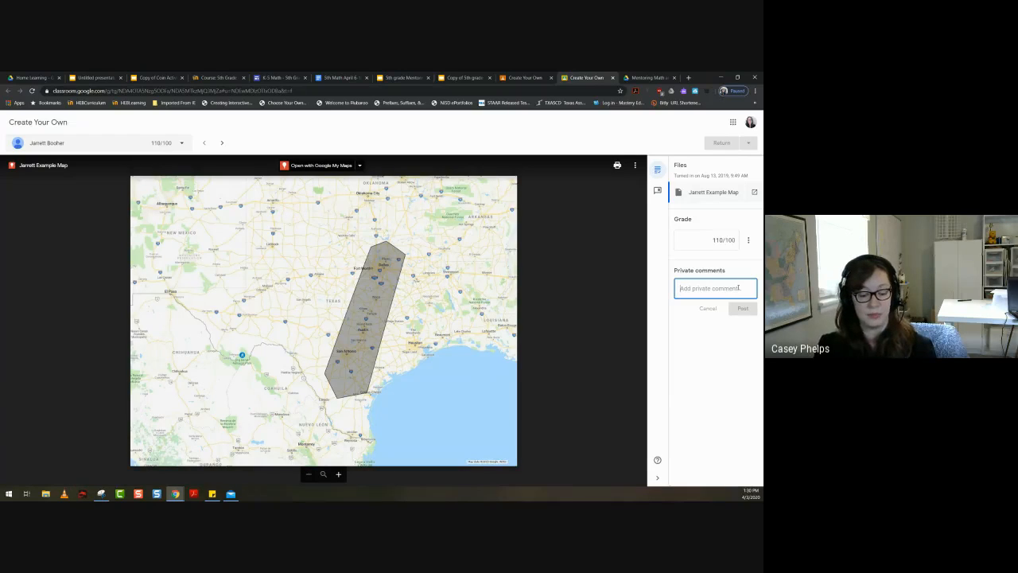
text(You have receive)
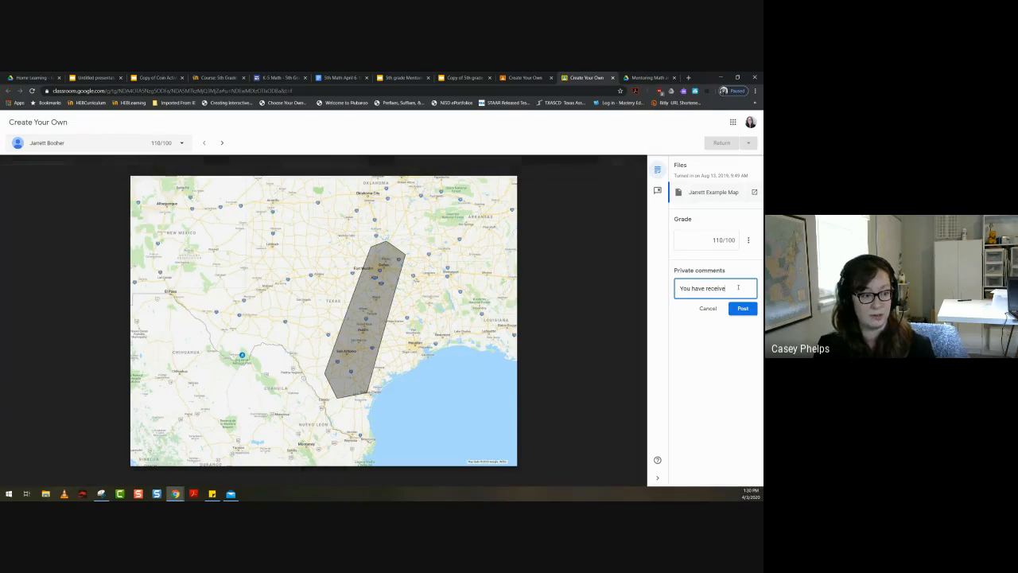
text(d)
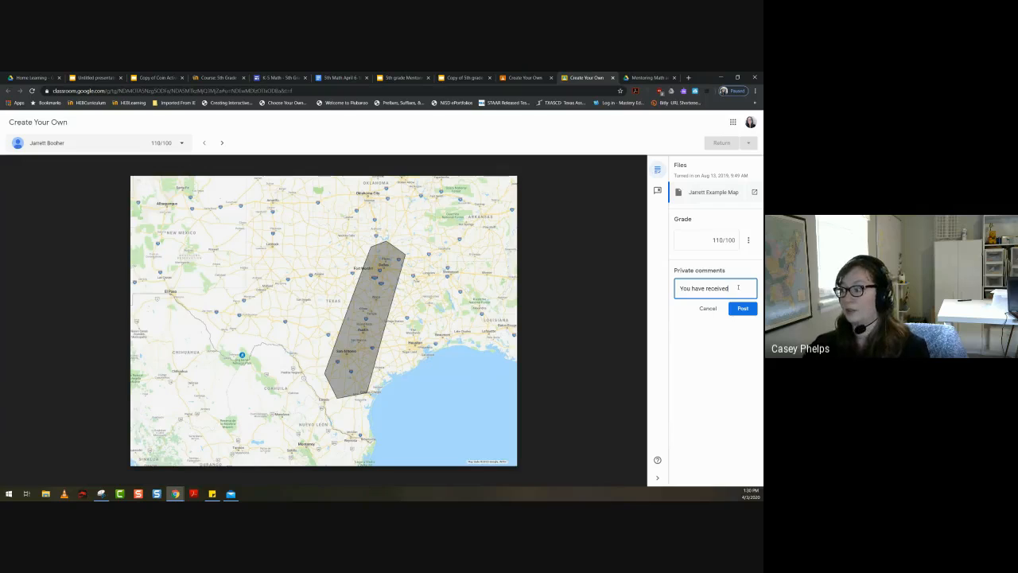
text( a pass)
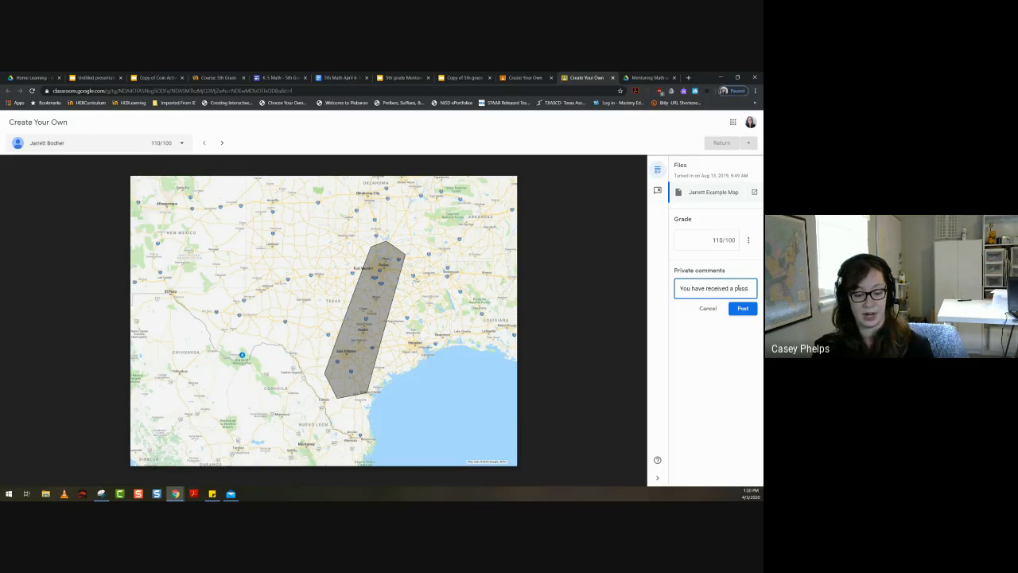
text(ing grade for thi)
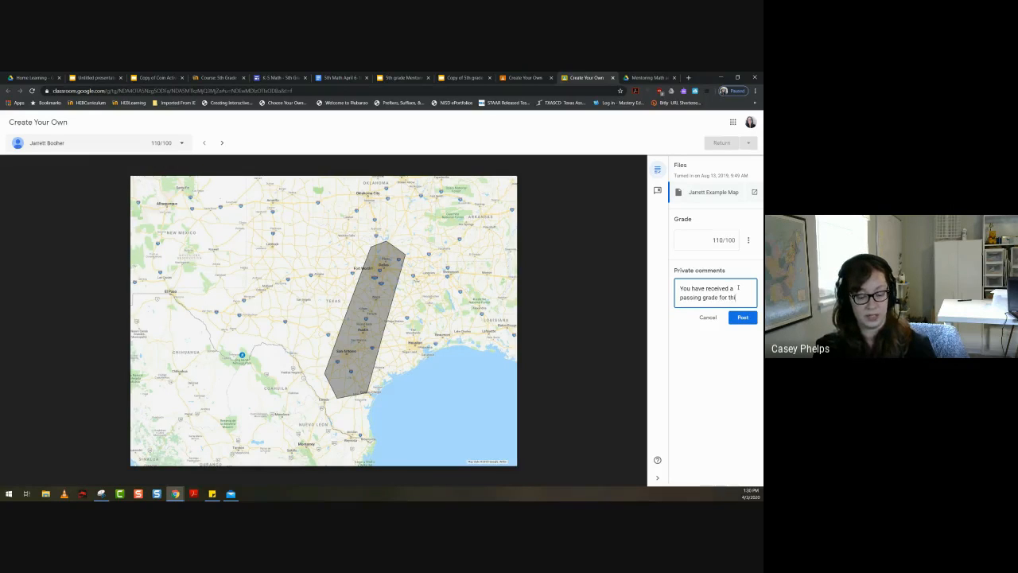
text(s assignemtn)
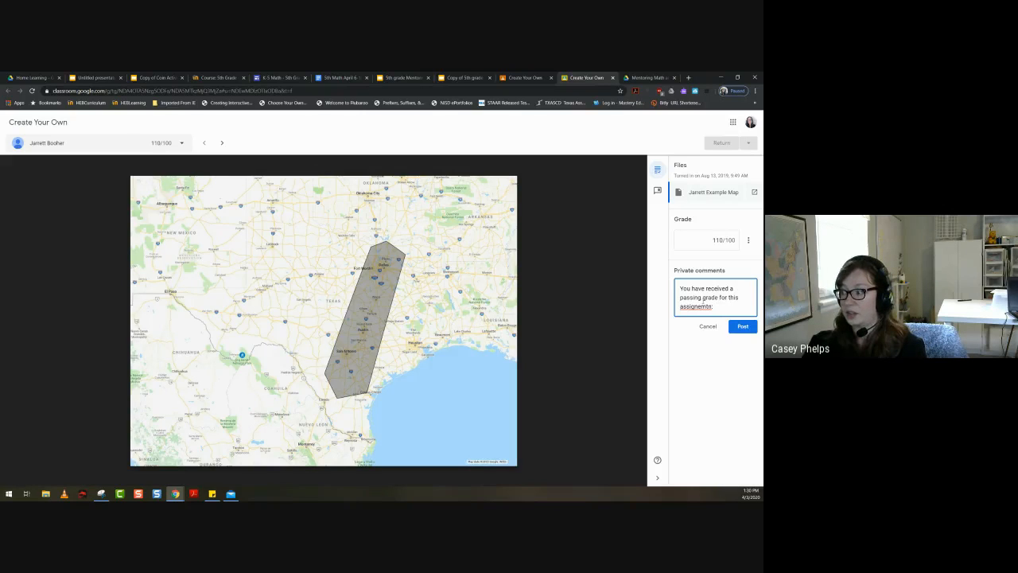
right_click(696, 306)
click(688, 320)
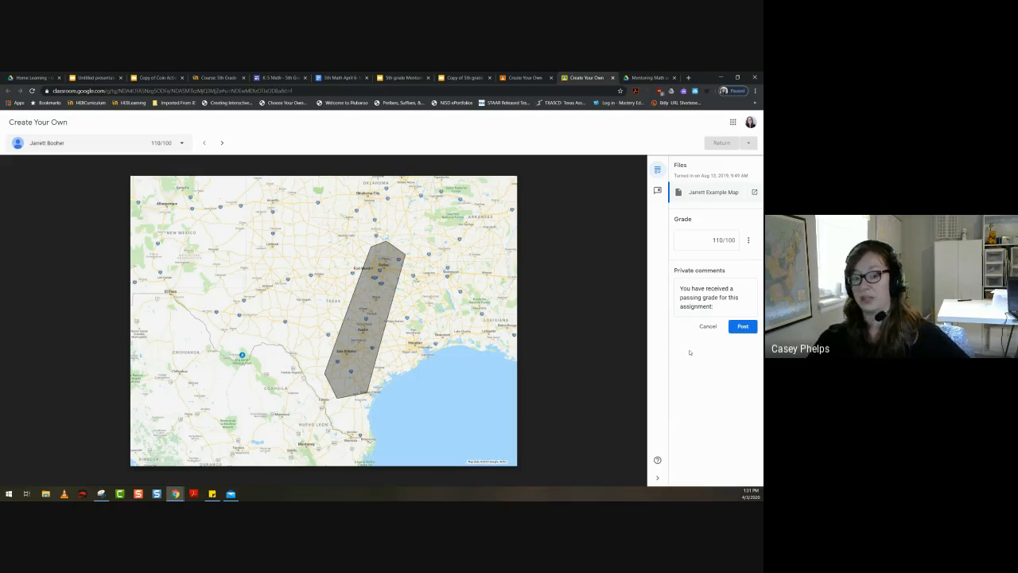
Rename the copied worksheet slides to "5th grade Mentoring Minds pg. 231" and switch to the Home Learning Drive folder
mouse_move(591, 371)
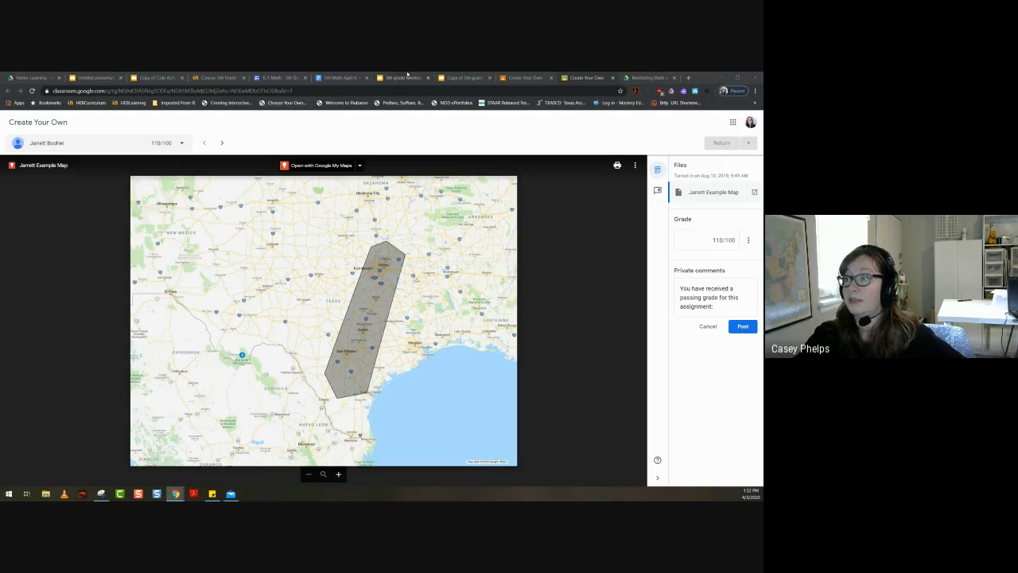
click(450, 78)
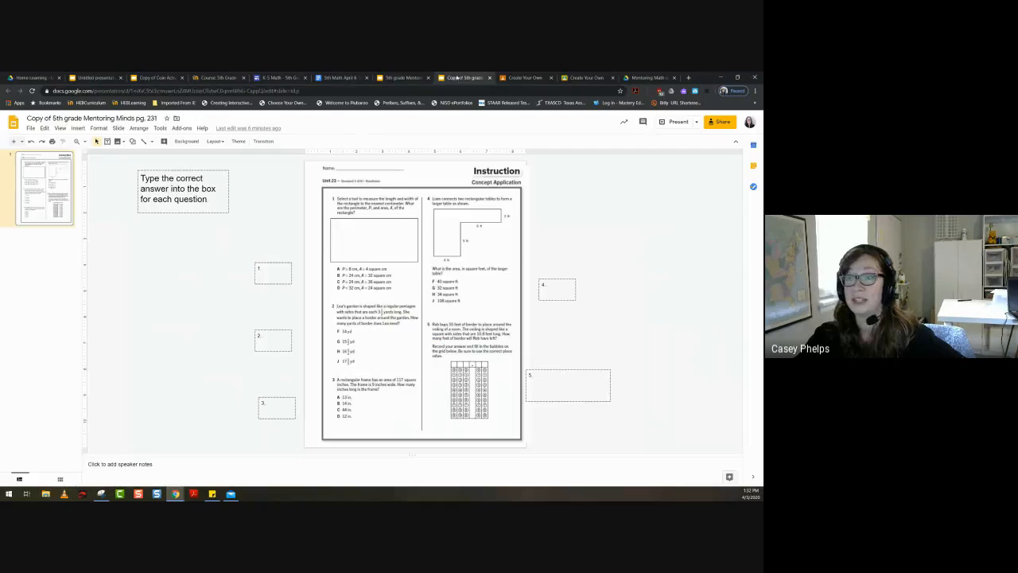
drag(54, 118, 27, 118)
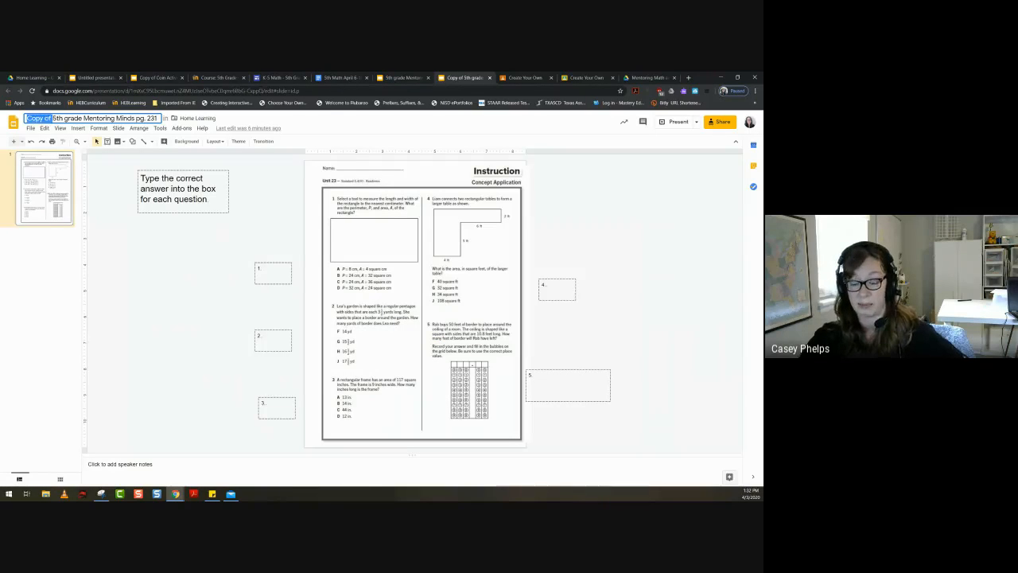
key(BackSpace)
key(Return)
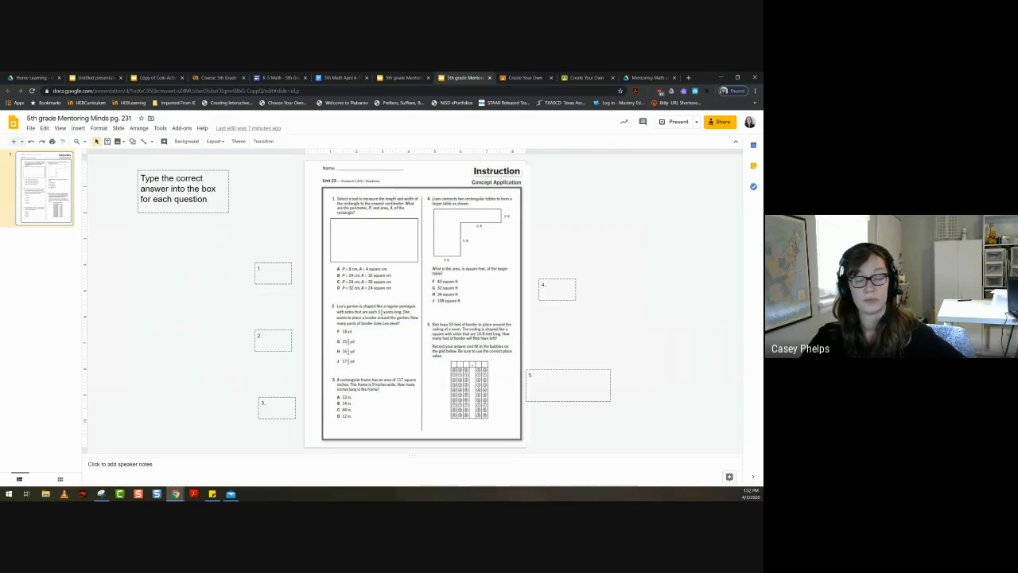
click(42, 74)
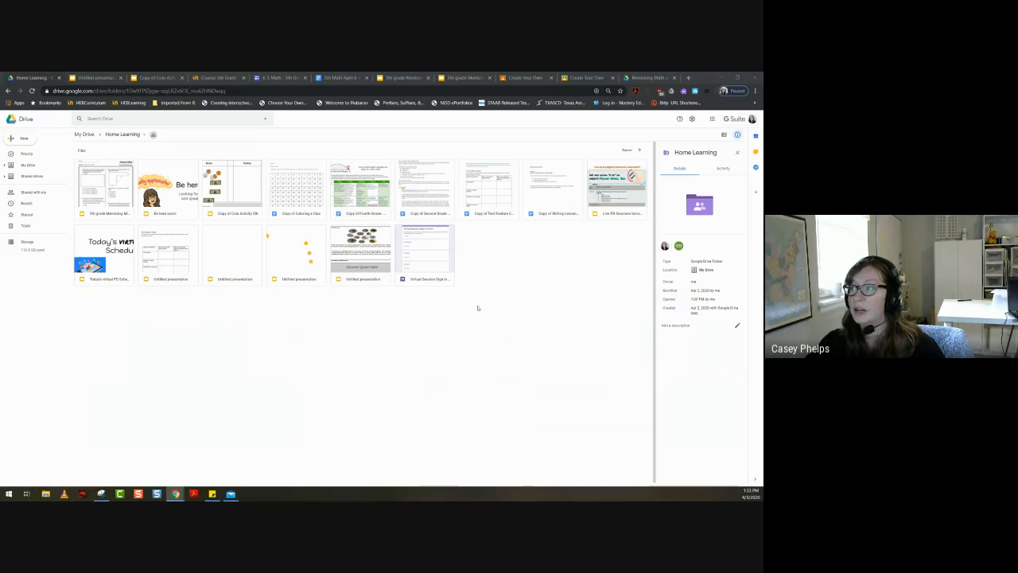
Switch back to Google Classroom and open the classwork list of the enrolled "MR. B. ITS Class"
click(525, 77)
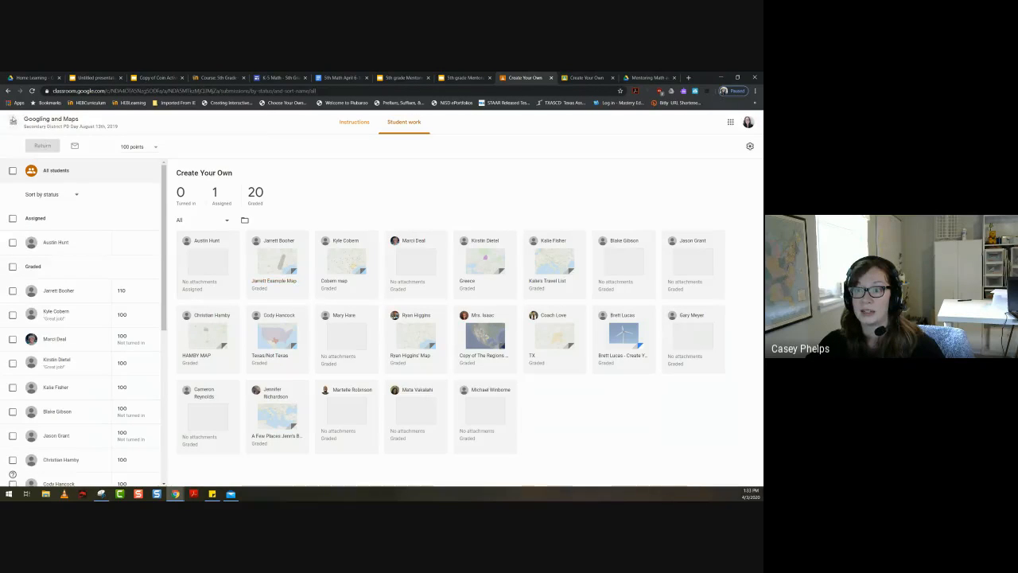
click(13, 122)
scroll(47, 249, down, 5)
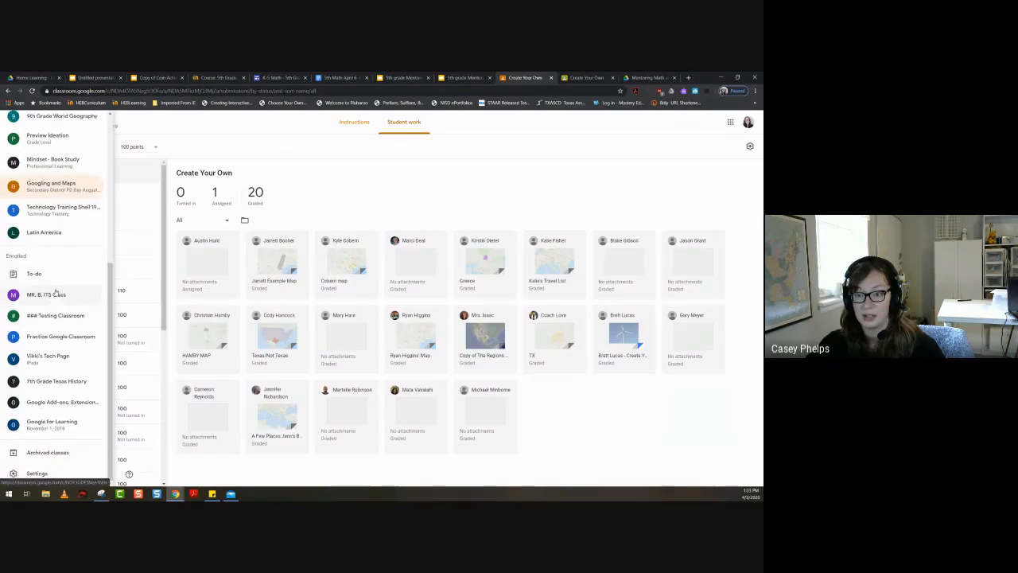
click(54, 296)
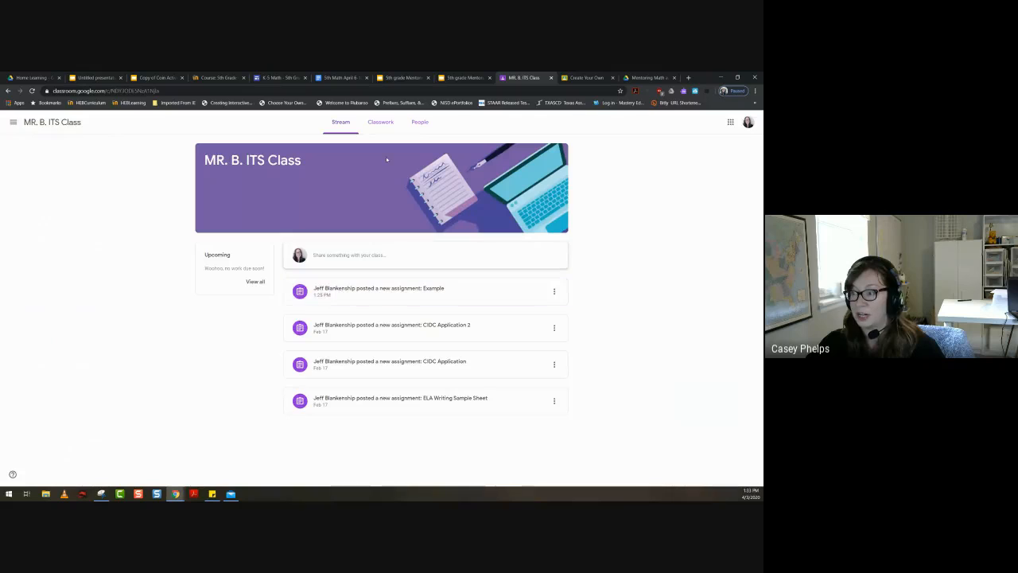
click(381, 123)
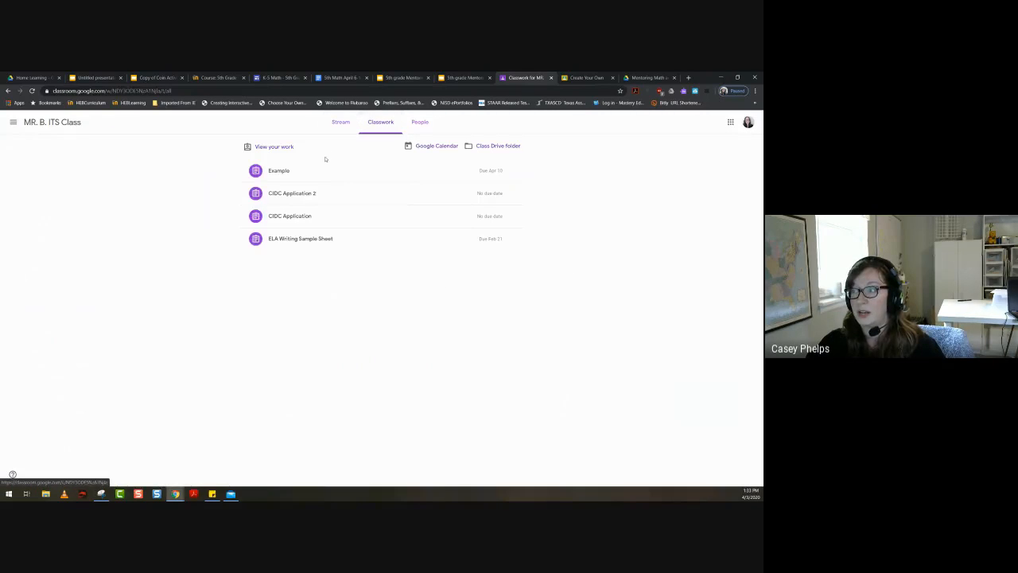
Open the "ELA Writing Sample Sheet" assignment, view its attached student document and close the document
click(280, 239)
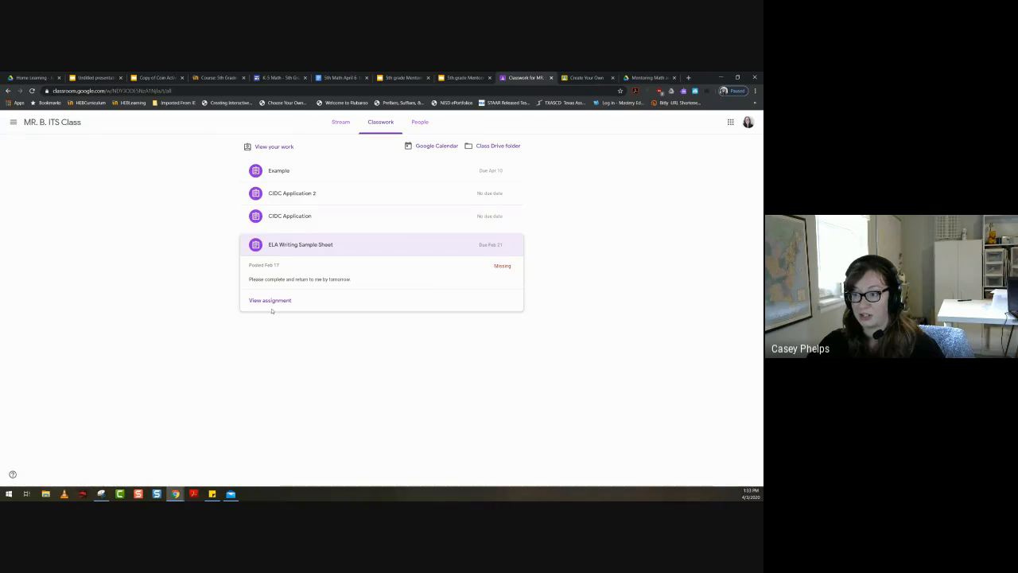
click(270, 301)
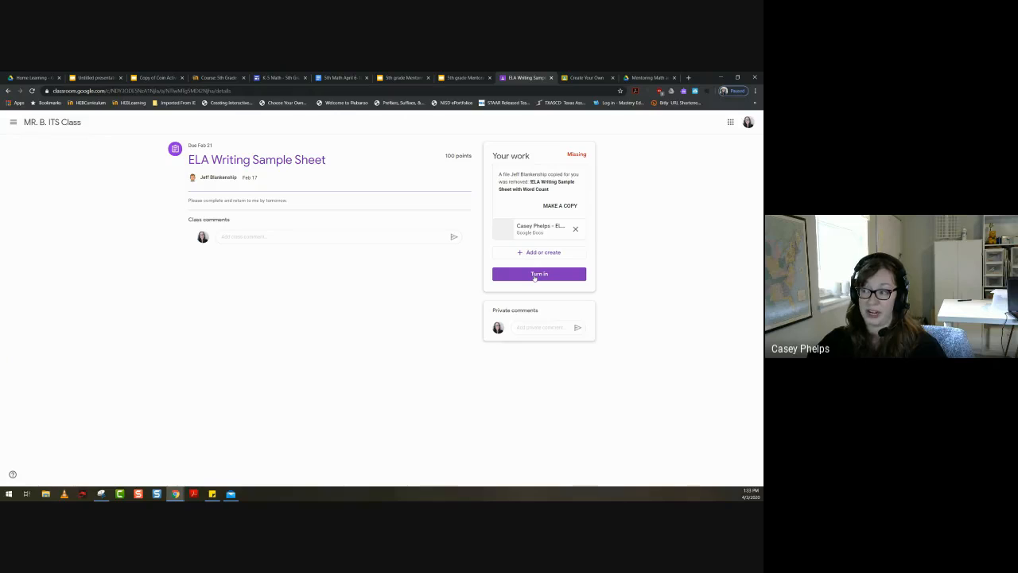
click(531, 226)
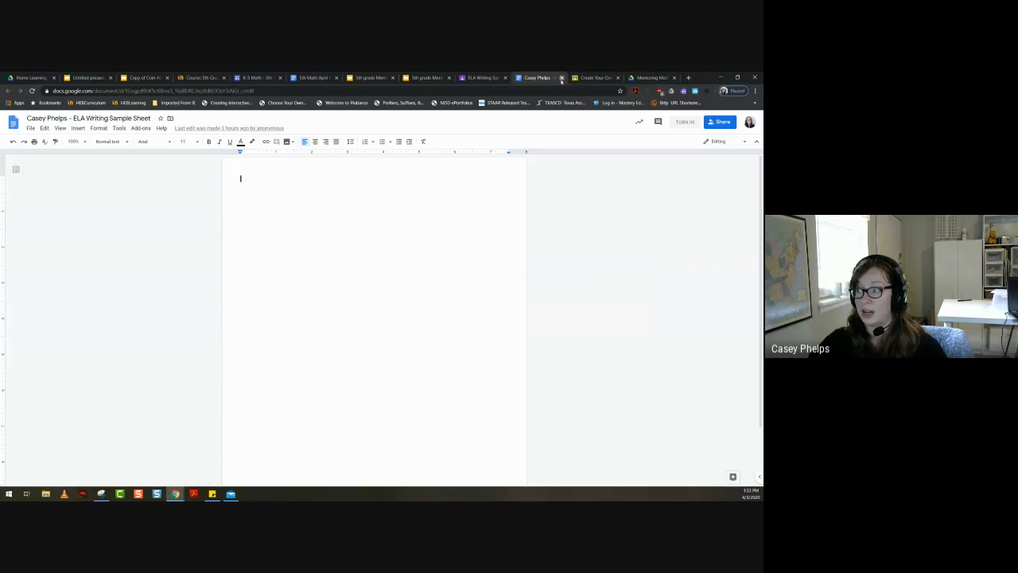
key(ctrl+w)
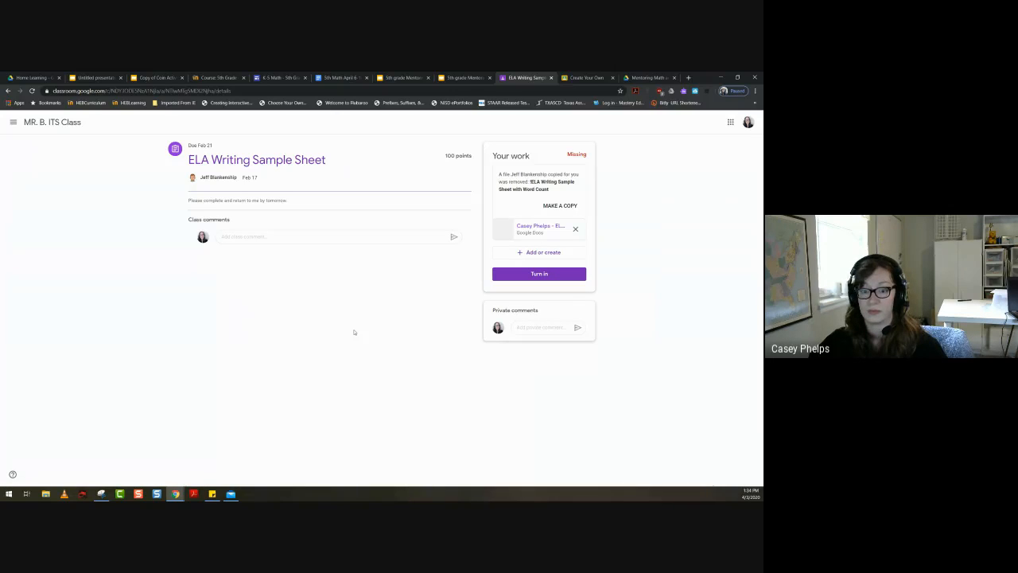
Close the writing assignment and the student's map submission, leaving without posting the drafted comment
click(552, 79)
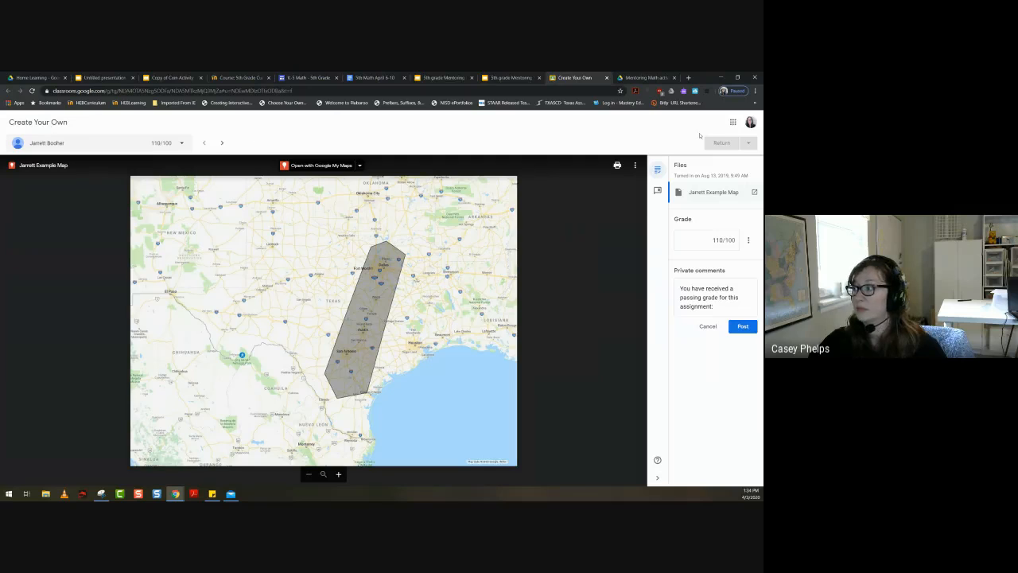
click(607, 78)
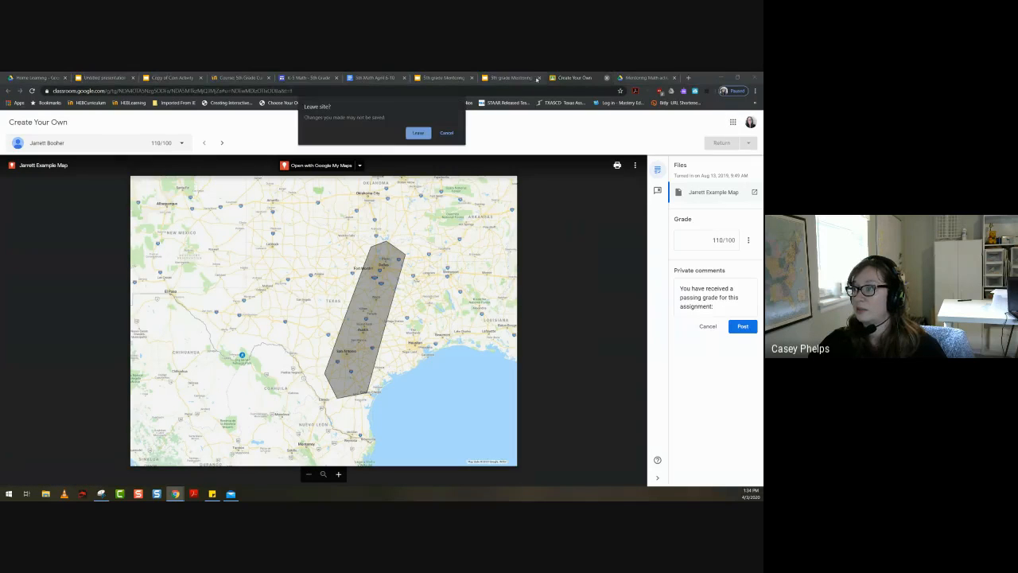
key(Return)
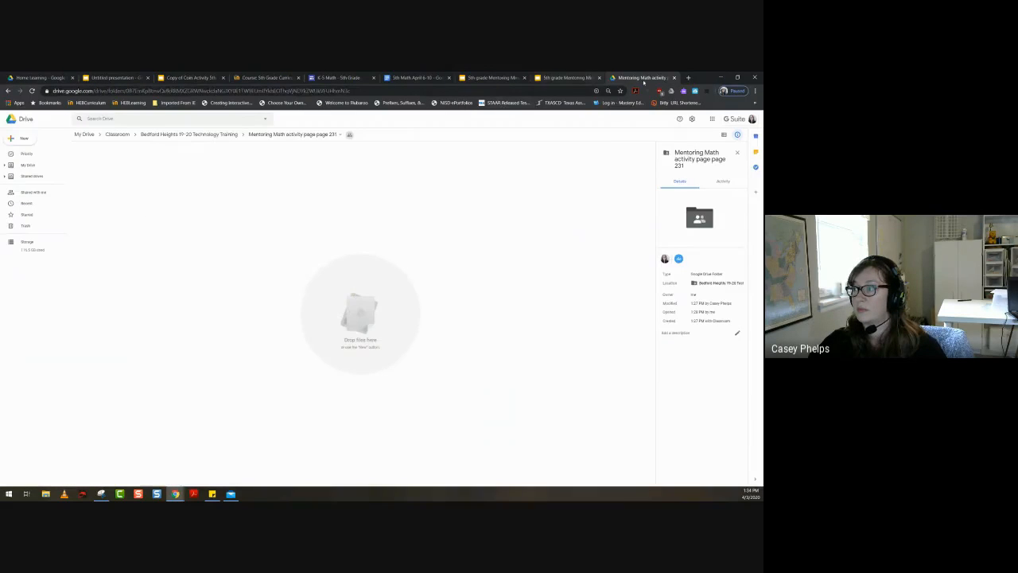
Open Google Classroom in a new tab and go to the classwork list of the "Googling and Maps" class
click(688, 77)
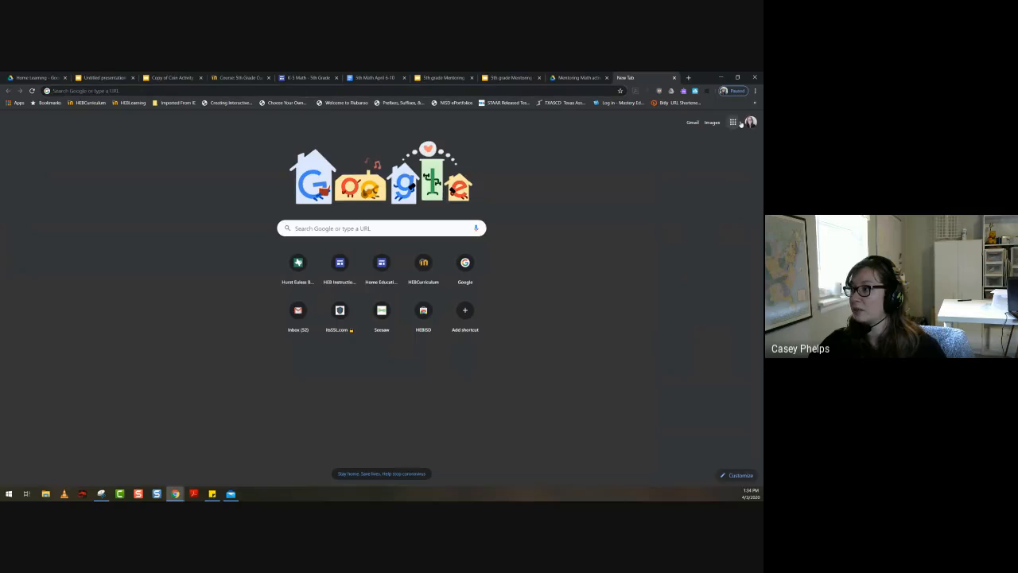
click(732, 123)
click(694, 156)
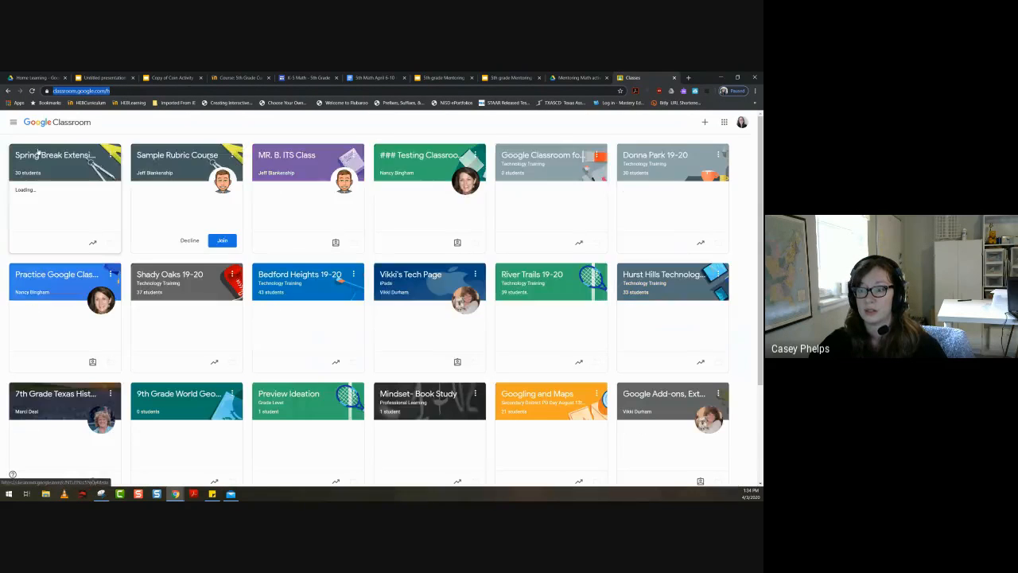
scroll(67, 270, down, 3)
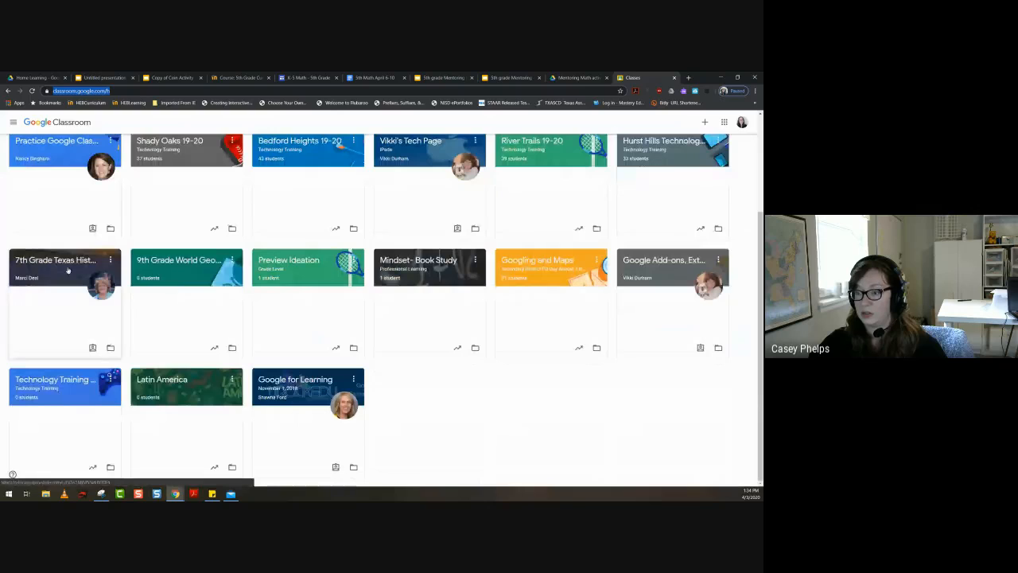
scroll(68, 270, up, 2)
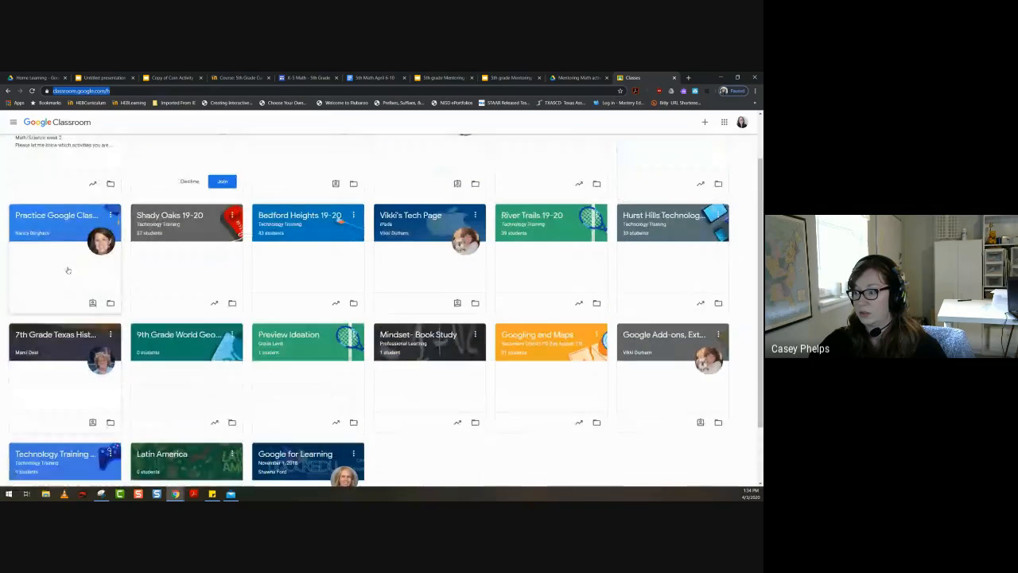
click(538, 335)
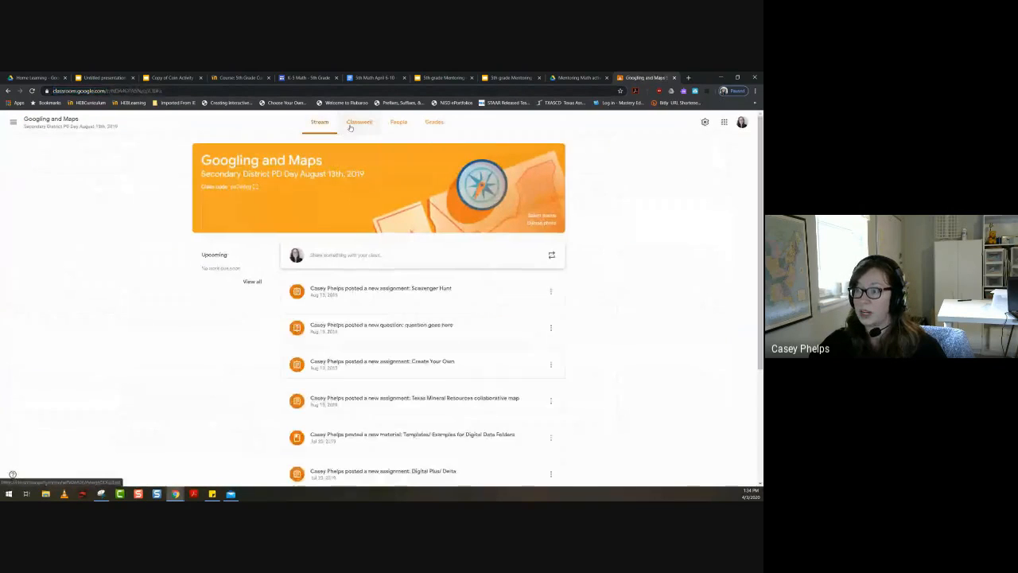
click(354, 125)
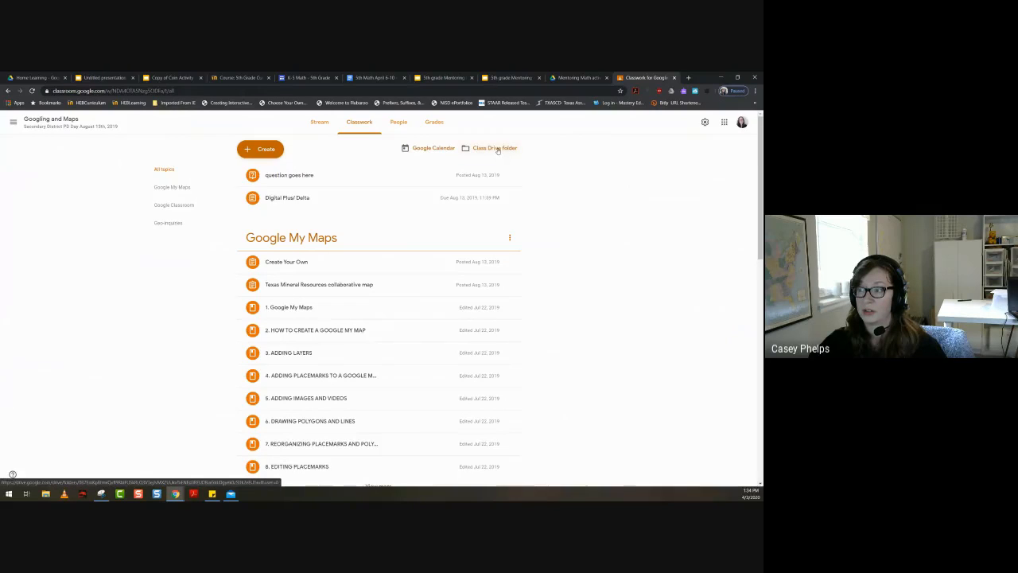
Open the class Drive folder of "Googling and Maps" and view the student files in its "Create Your Own" assignment folder
click(495, 148)
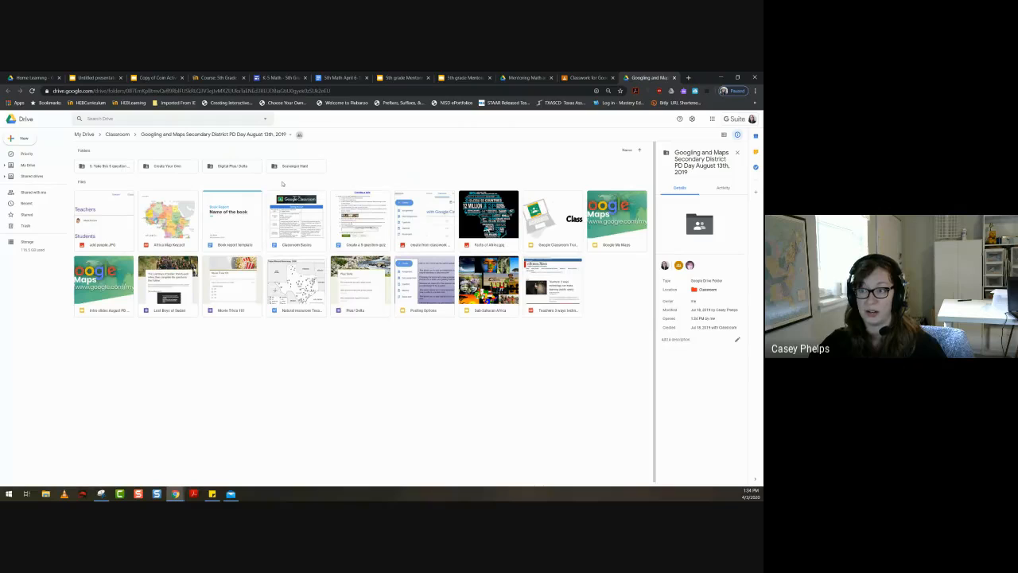
double_click(167, 166)
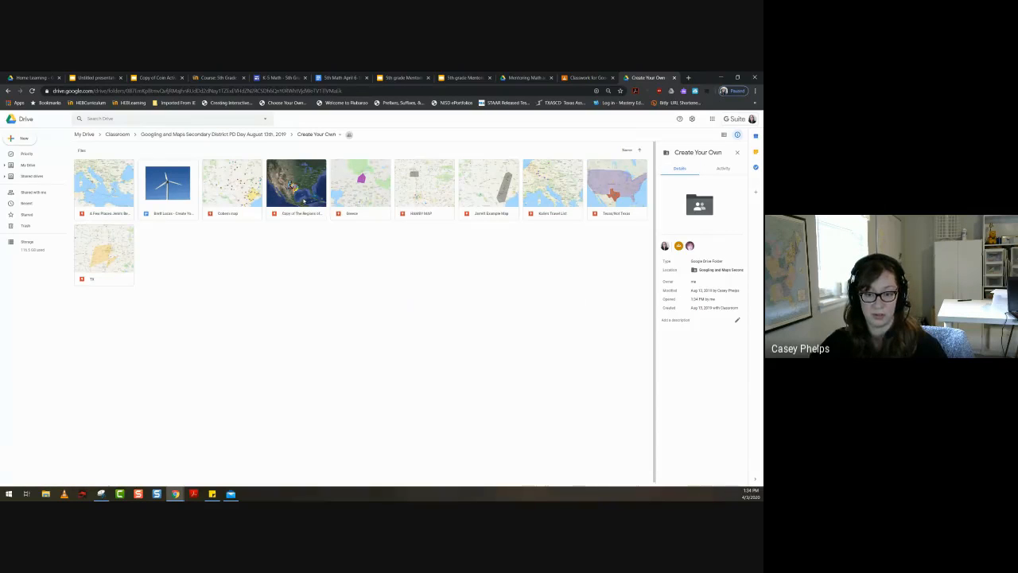
click(179, 133)
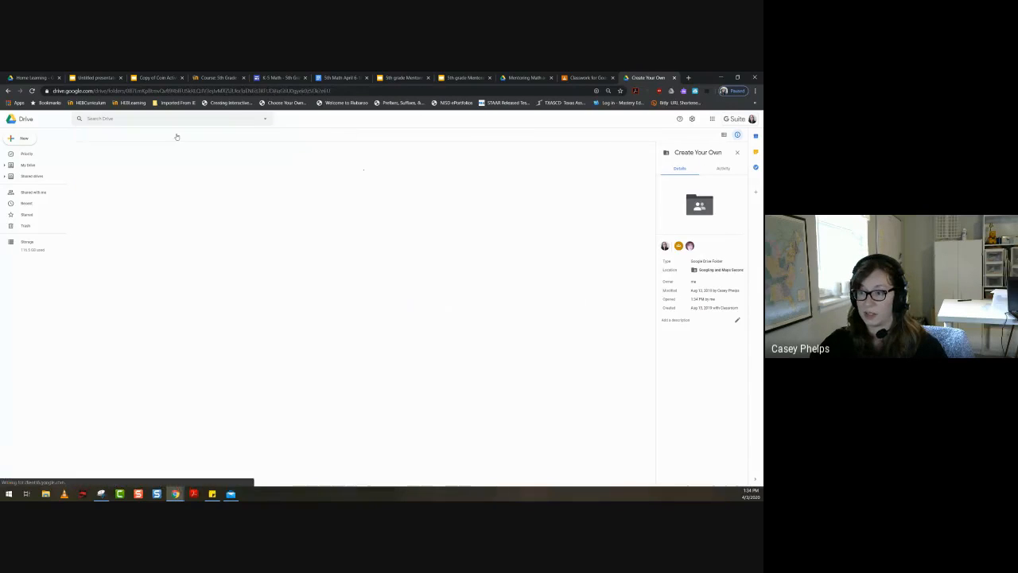
View the student files in the "Scavenger Hunt" folder, then switch to the "Copy of Coin Activity 5th" presentation
double_click(294, 165)
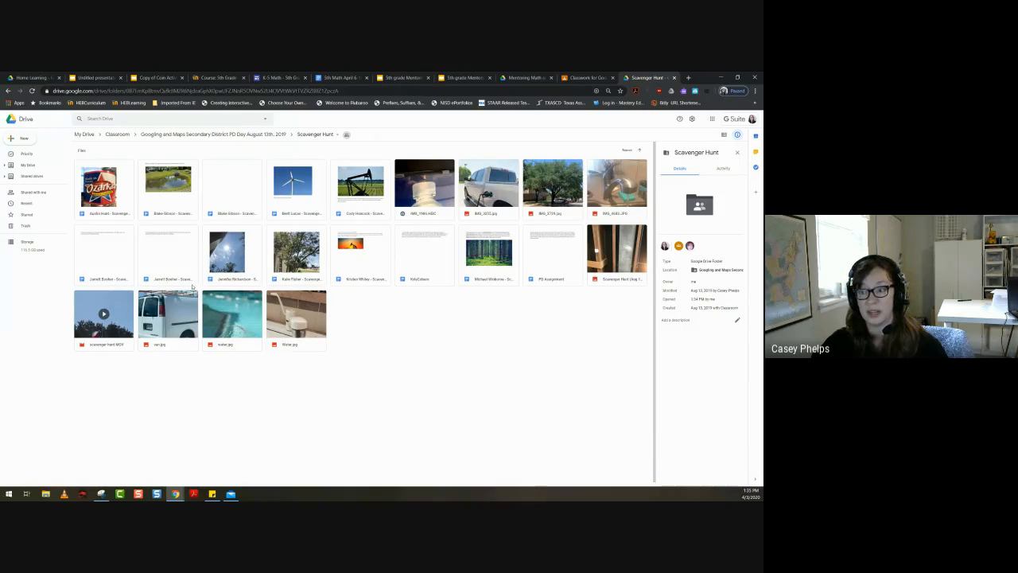
click(227, 134)
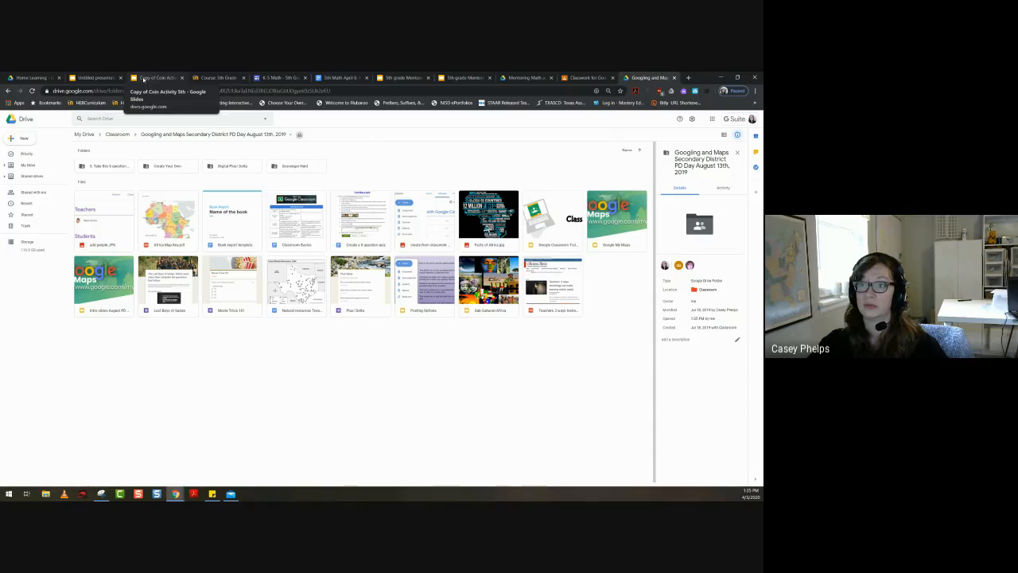
click(143, 78)
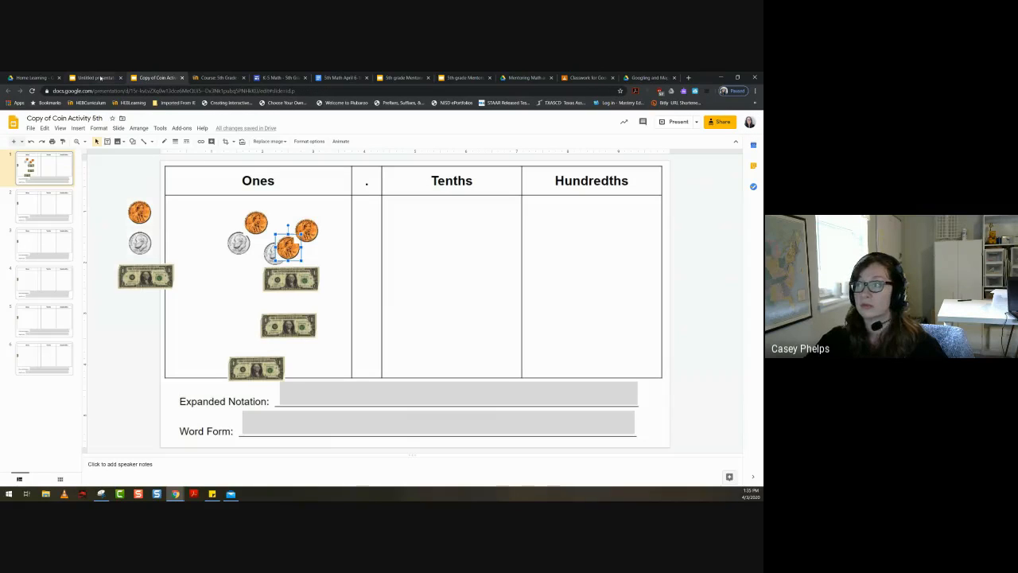